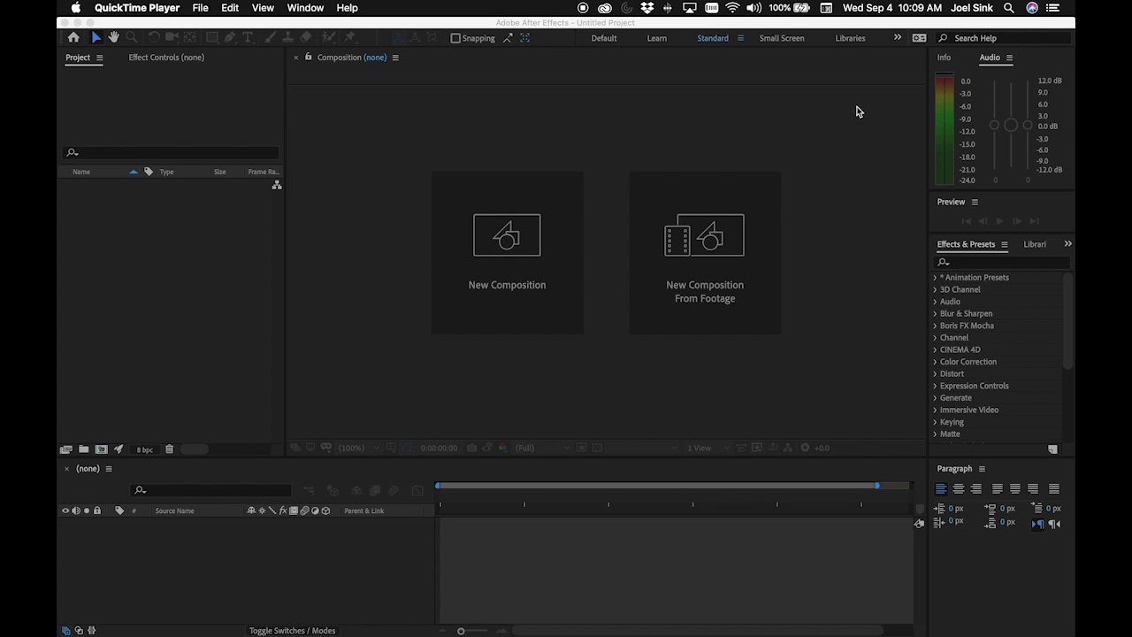
left_click(830, 26)
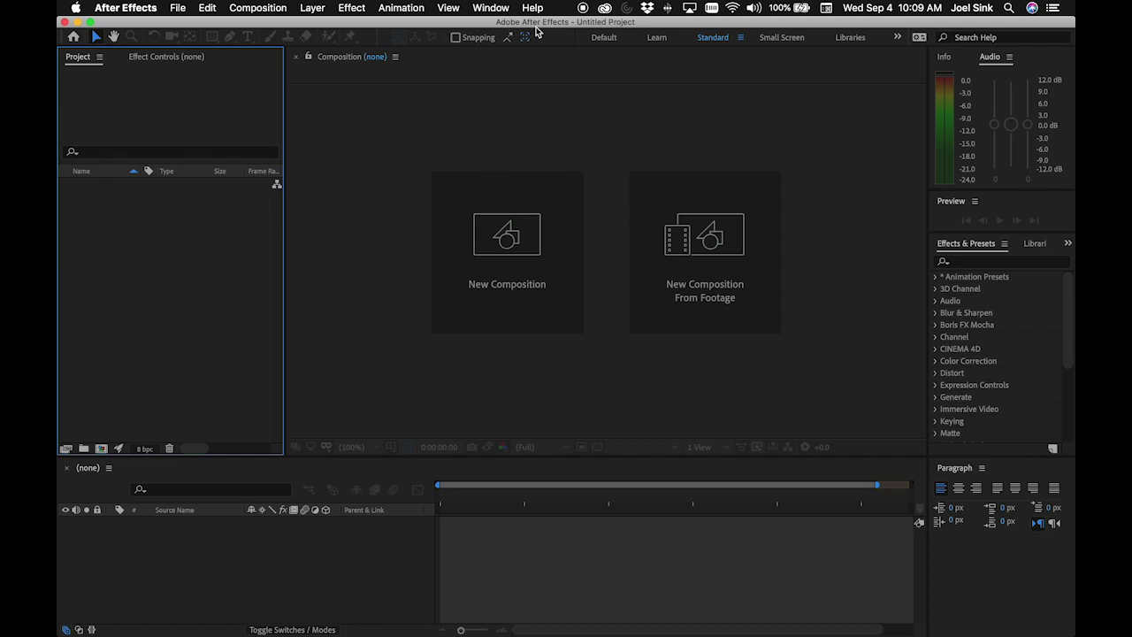
left_click(500, 8)
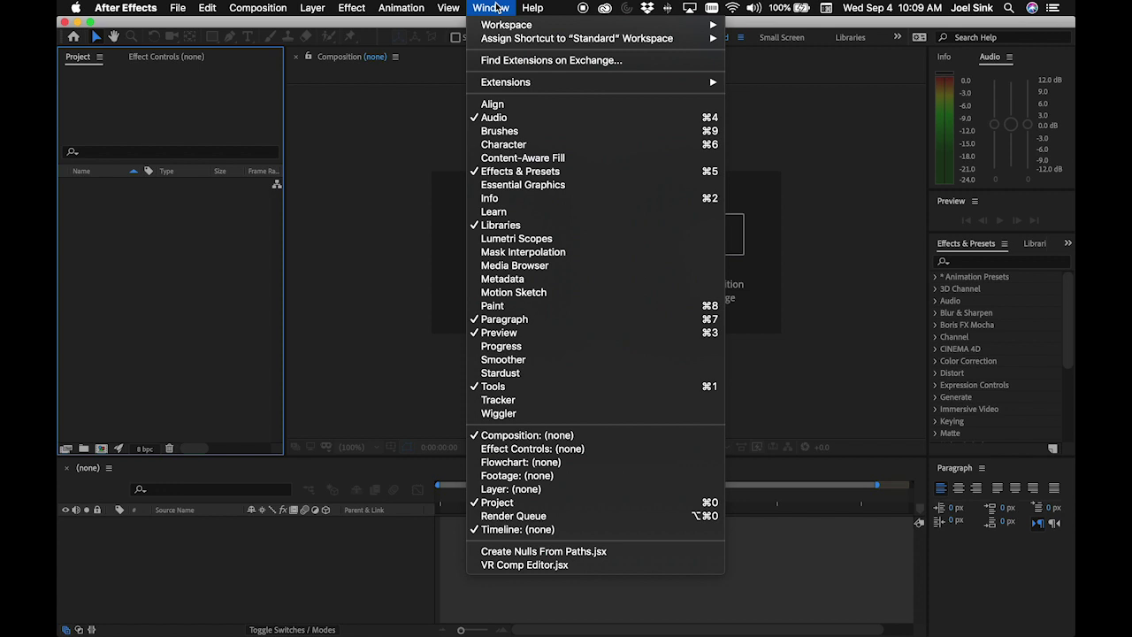
mouse_move(500, 26)
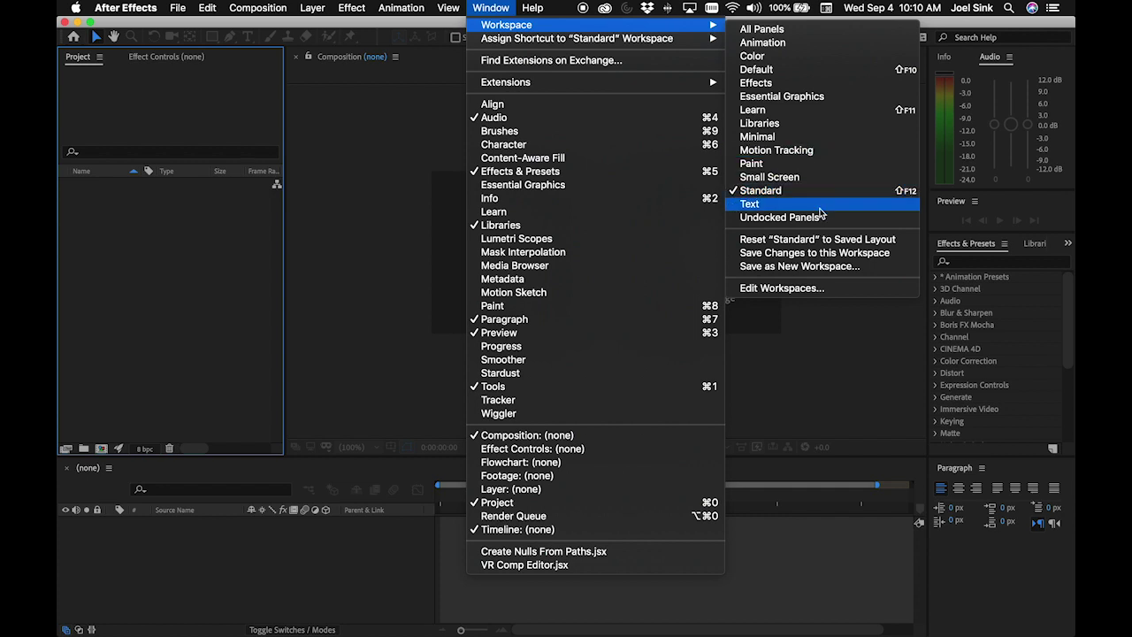
left_click(850, 349)
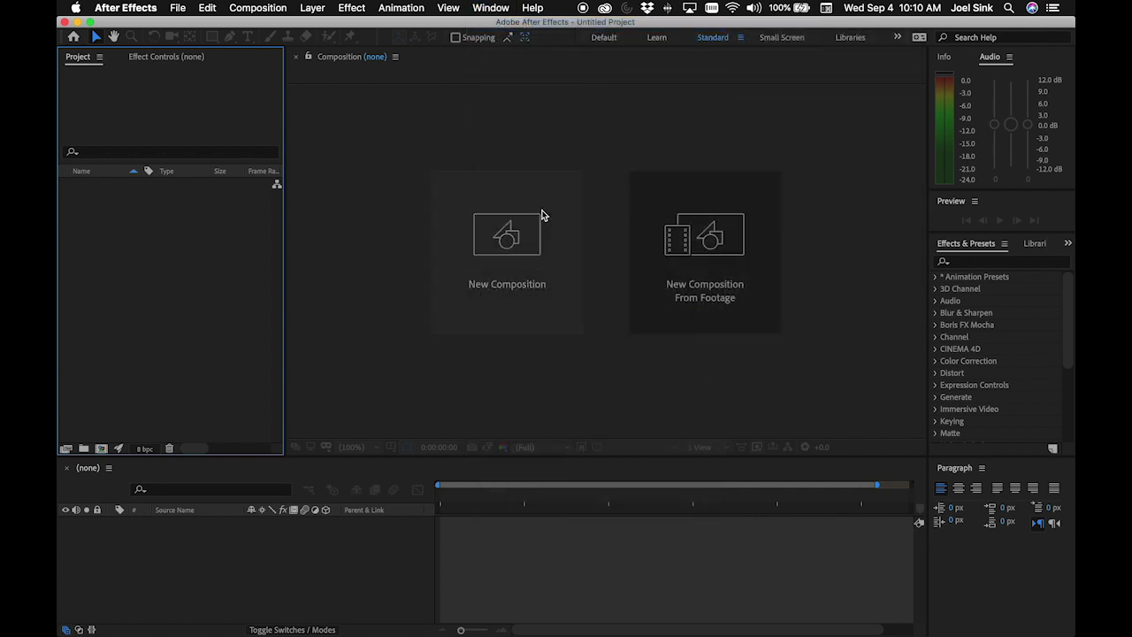
Close the Composition panel and reset the Standard workspace to its saved layout
left_click(296, 57)
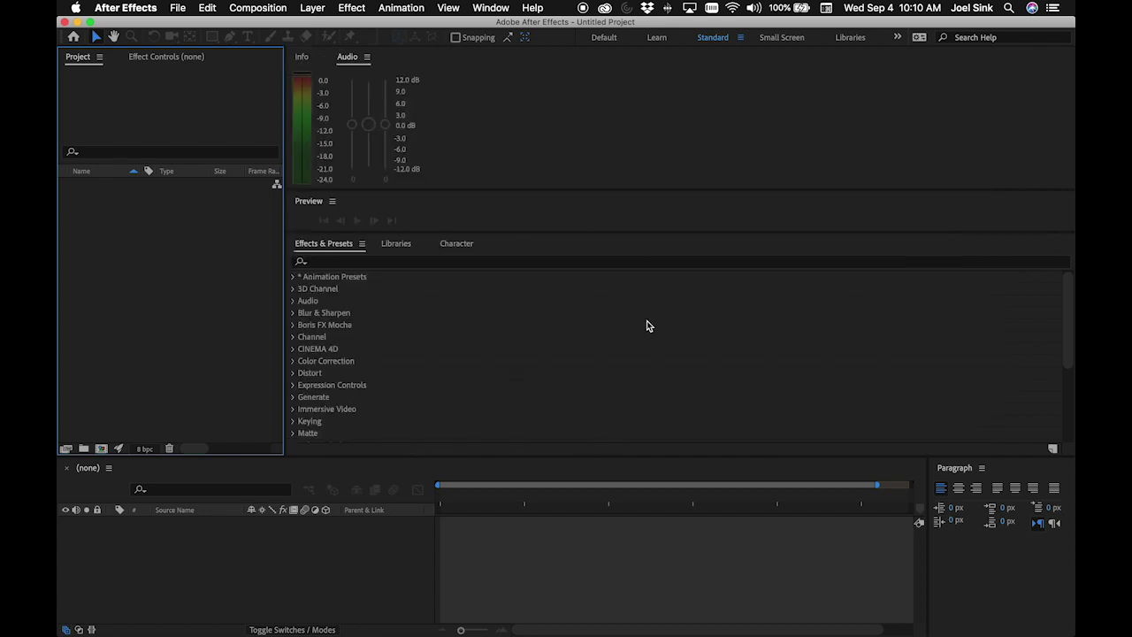
left_click(491, 7)
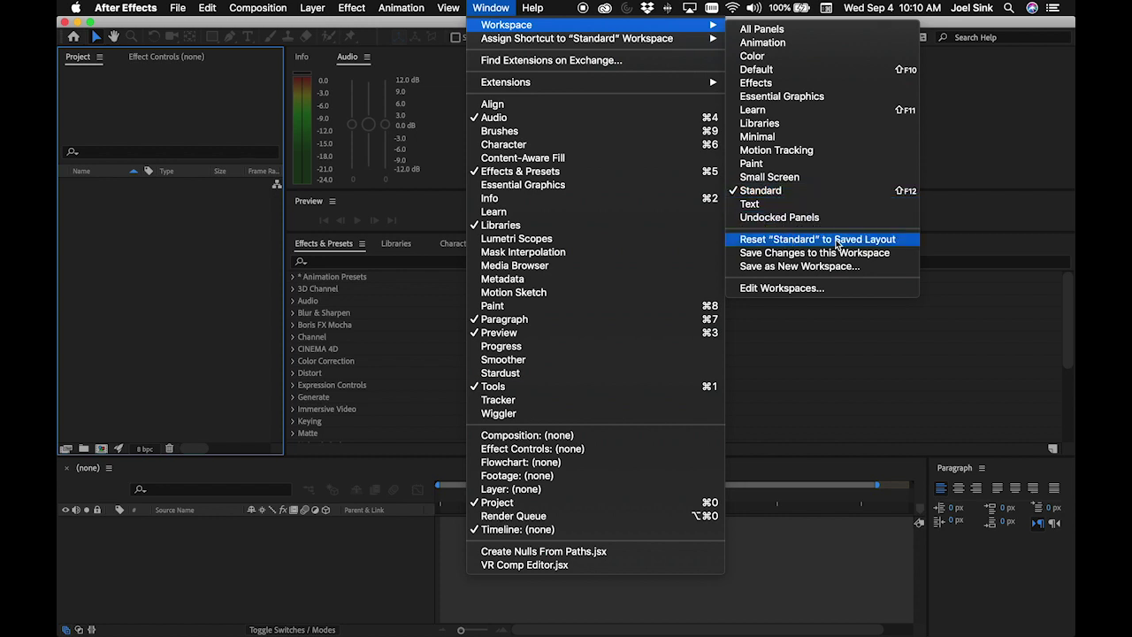
left_click(817, 239)
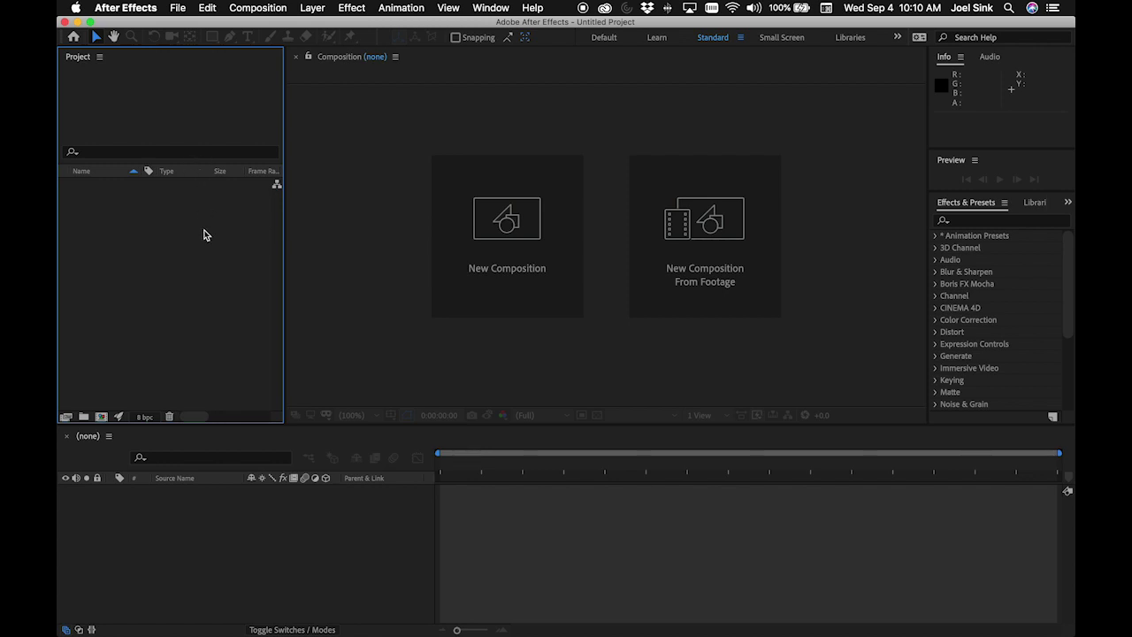
left_click(178, 7)
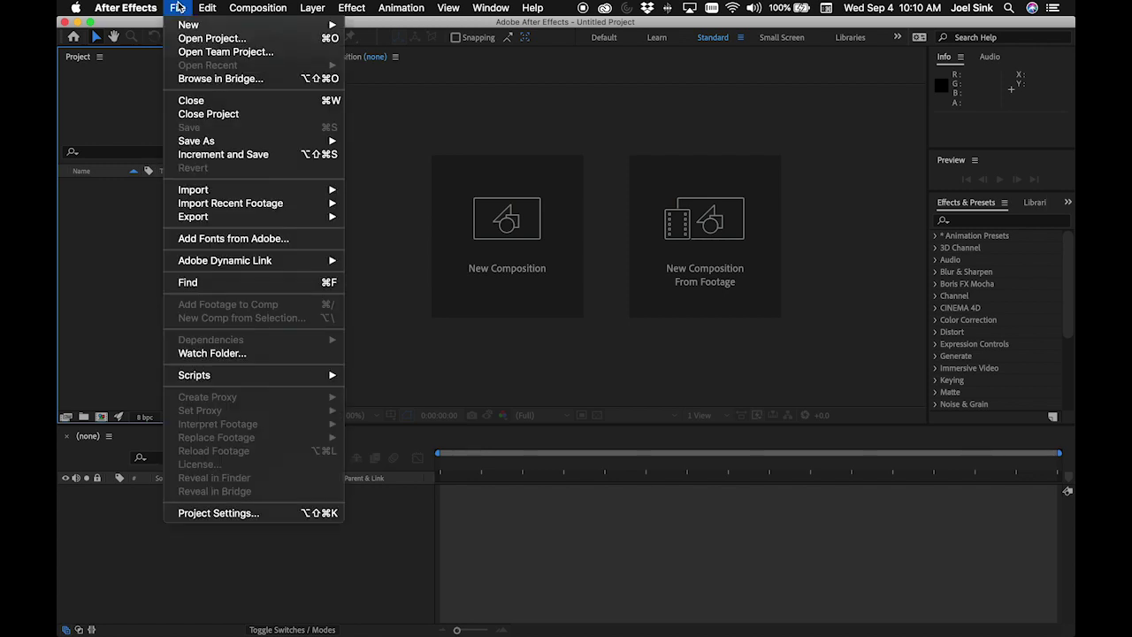
mouse_move(211, 191)
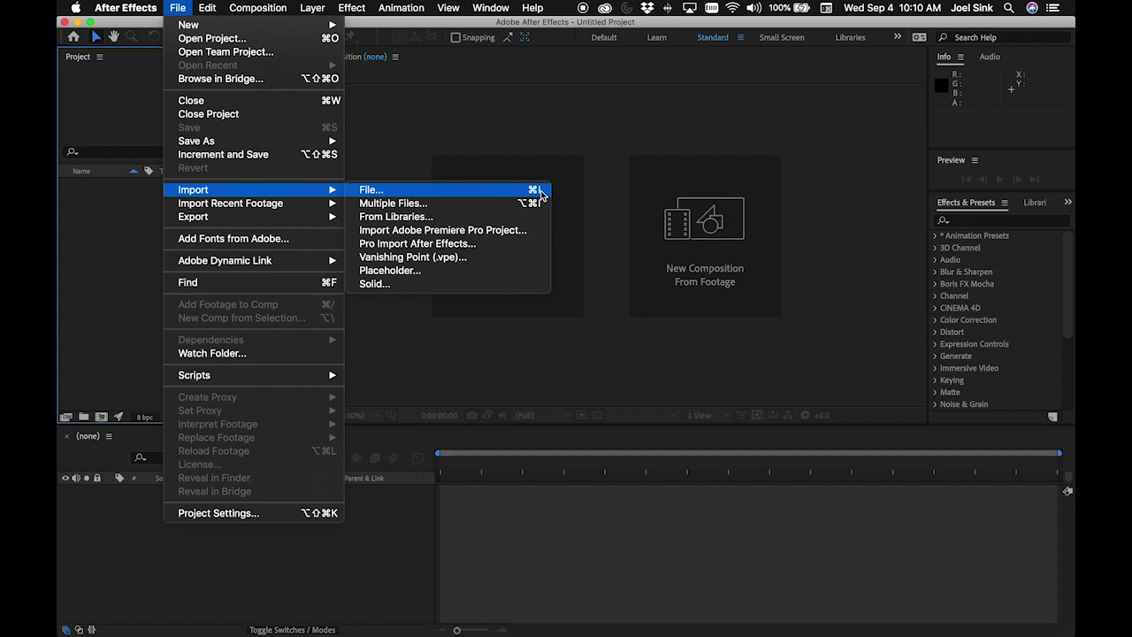
left_click(99, 227)
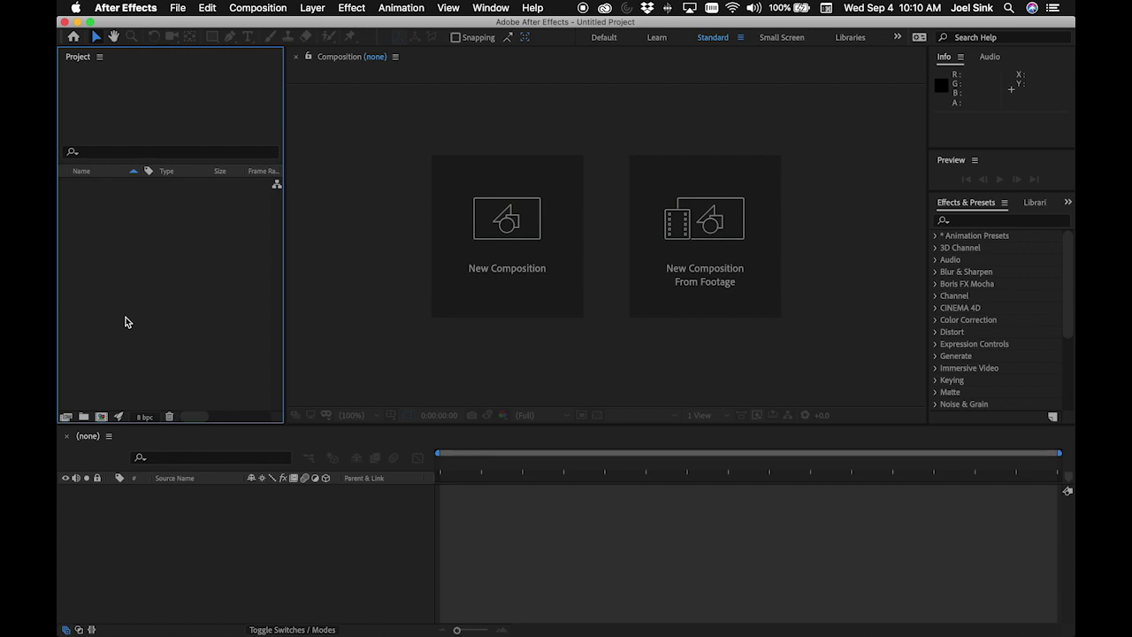
Import Circus Assets.ai from the Day 1 folder in Documents as Composition - Retain Layer Sizes
double_click(170, 279)
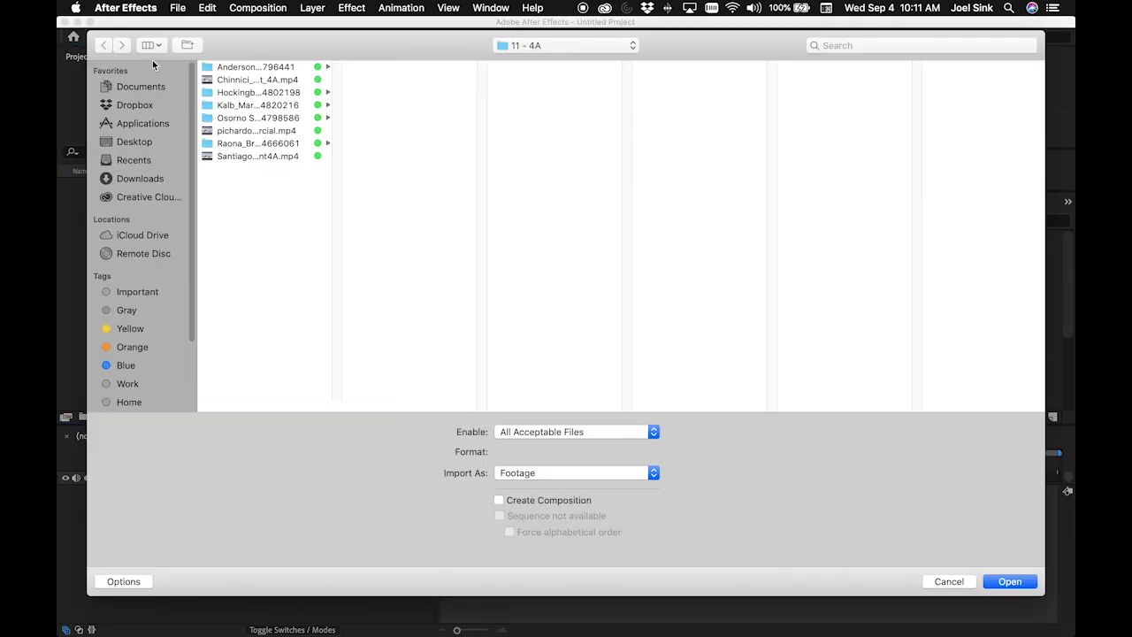
left_click(143, 86)
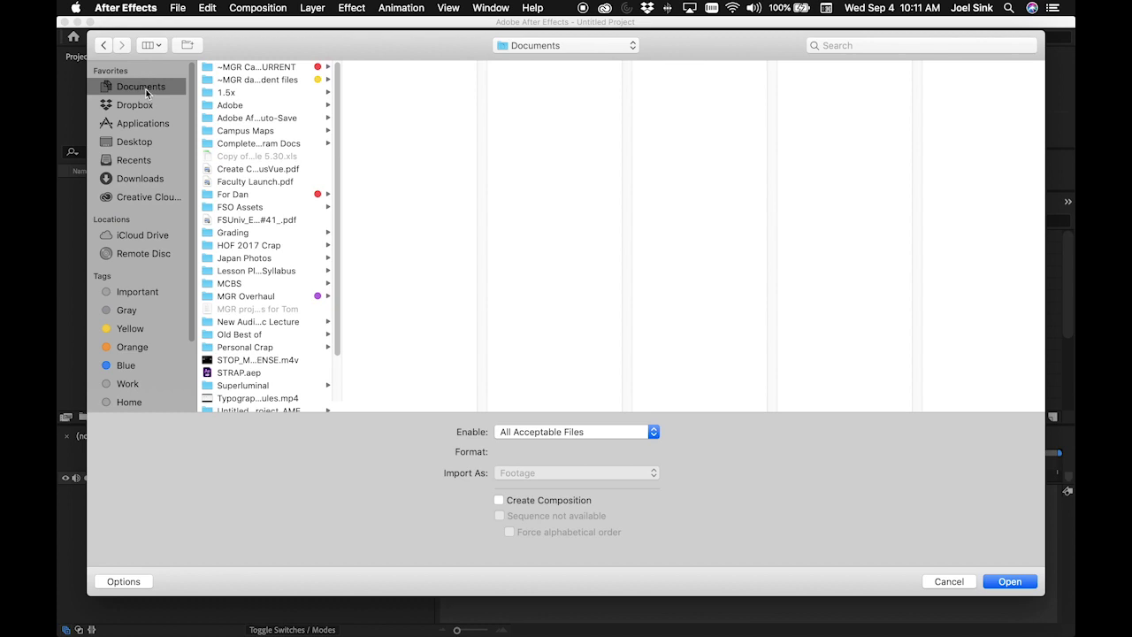
left_click(257, 80)
left_click(374, 80)
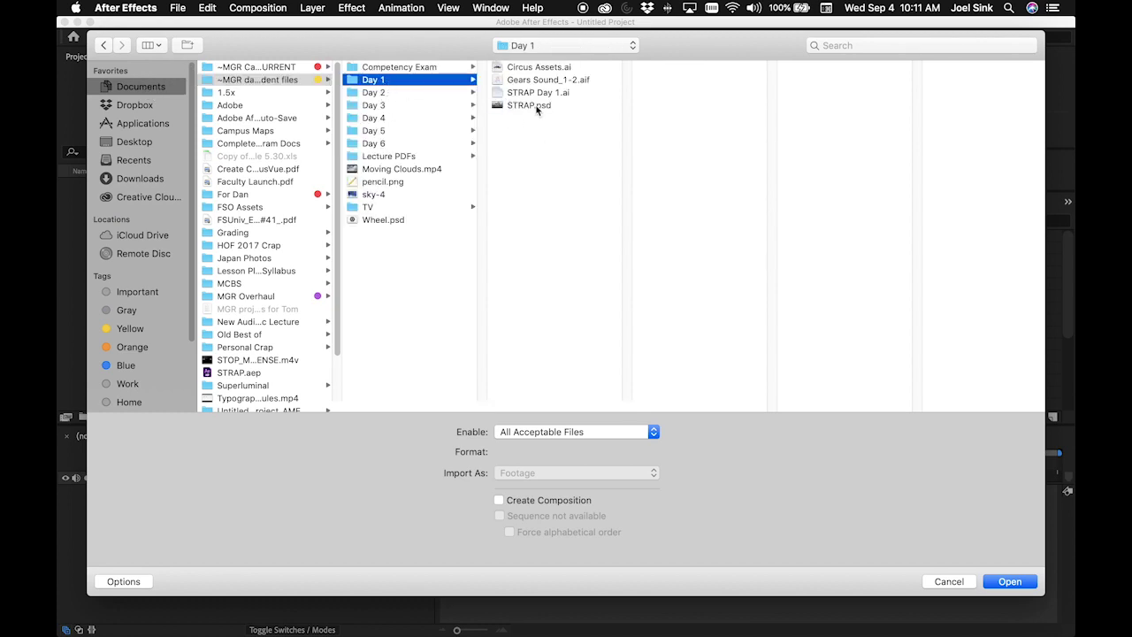
left_click(535, 69)
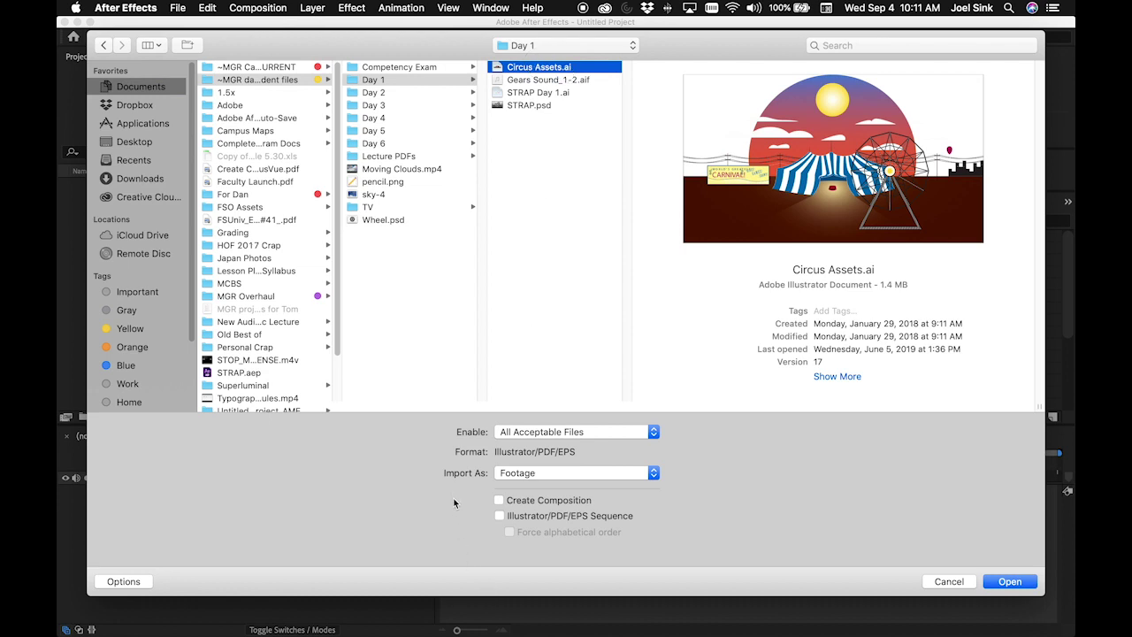
left_click(543, 474)
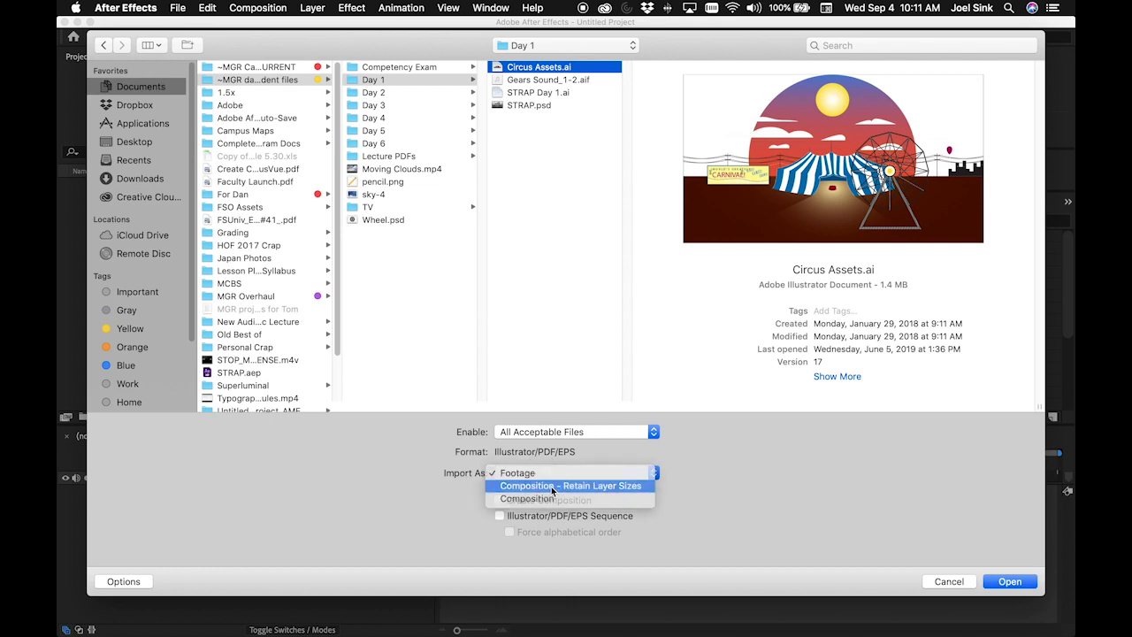
left_click(551, 487)
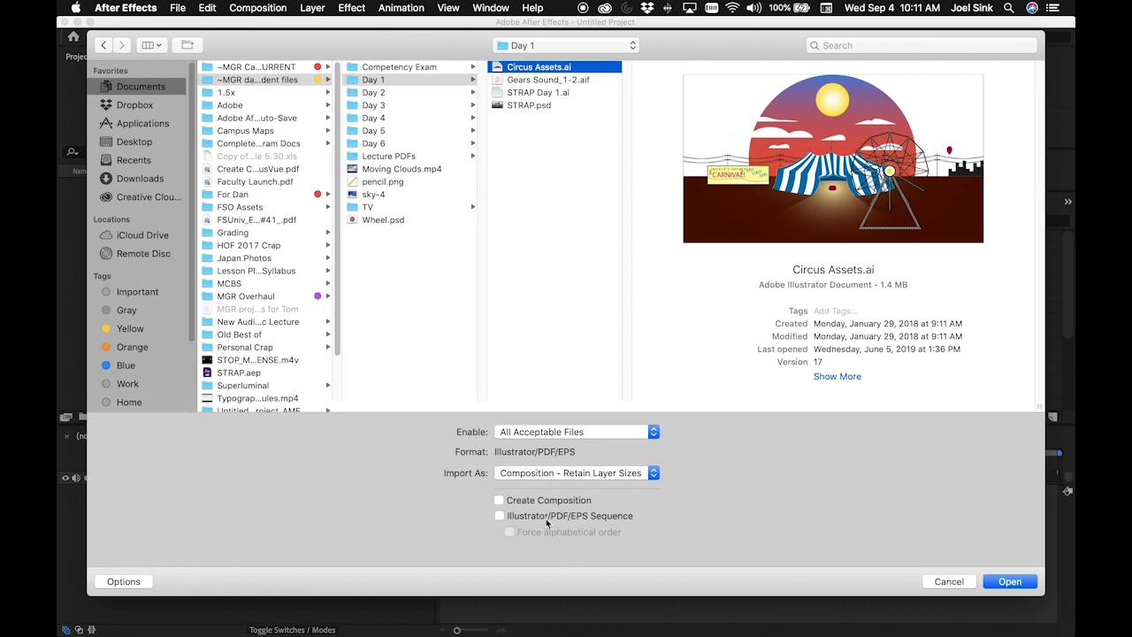
left_click(1011, 582)
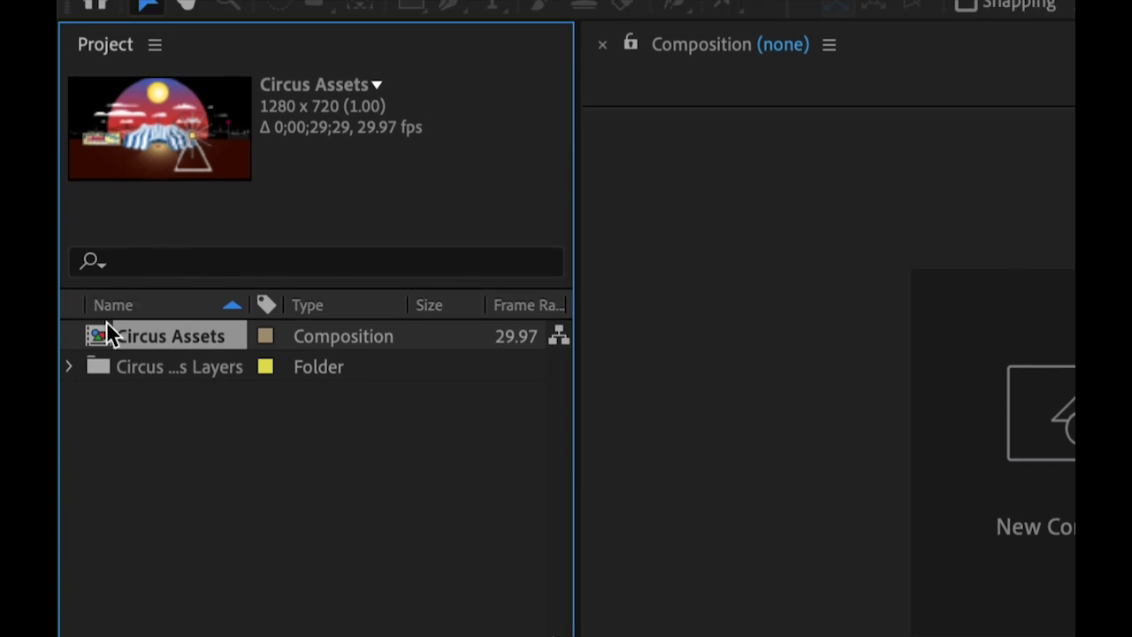
Check the contents of the Circus Assets Layers folder and open the Circus Assets composition
left_click(70, 368)
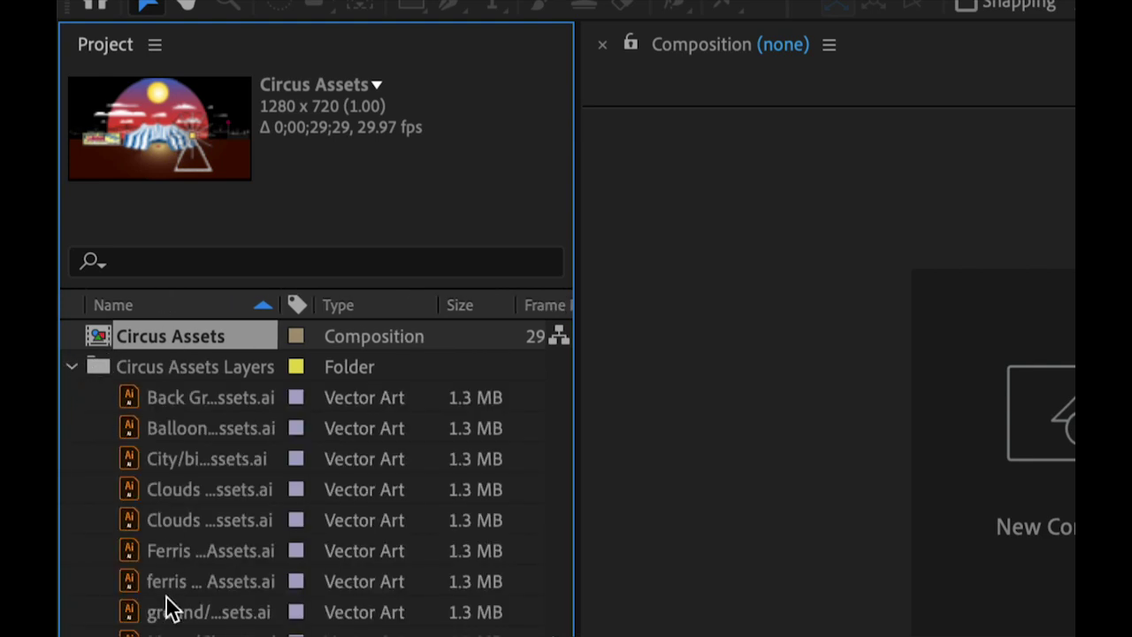
left_click(71, 368)
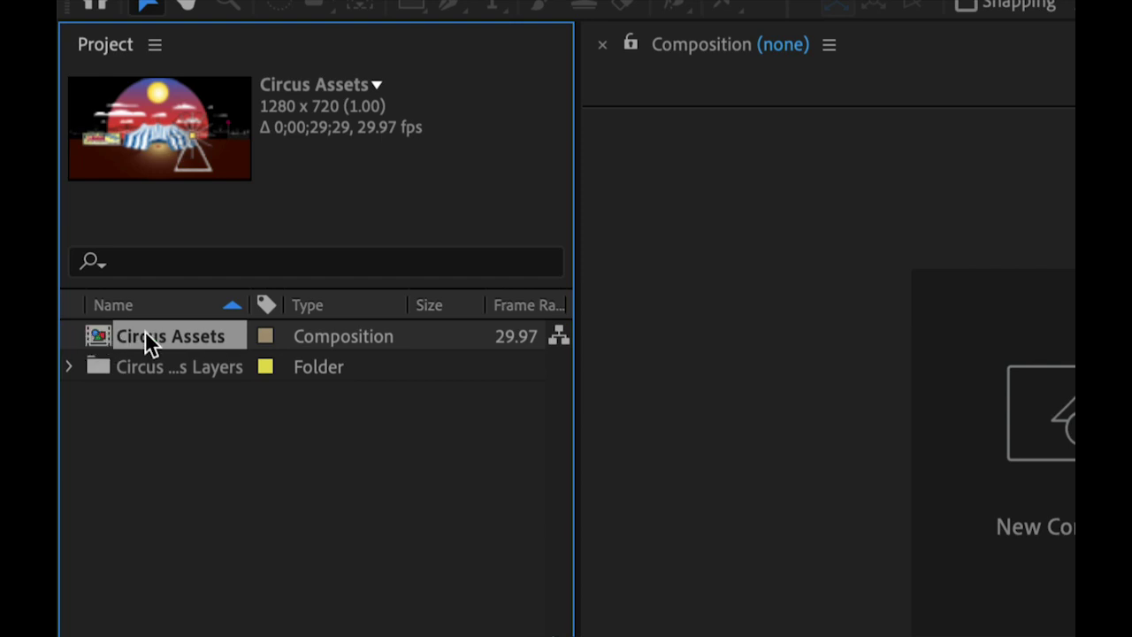
double_click(96, 334)
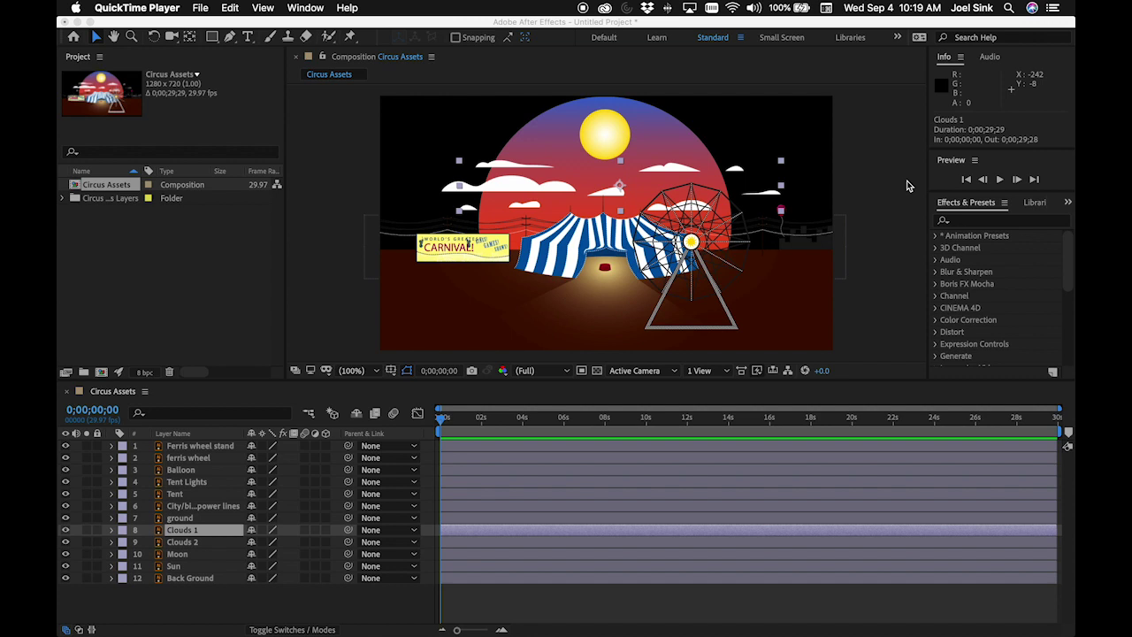
left_click(790, 391)
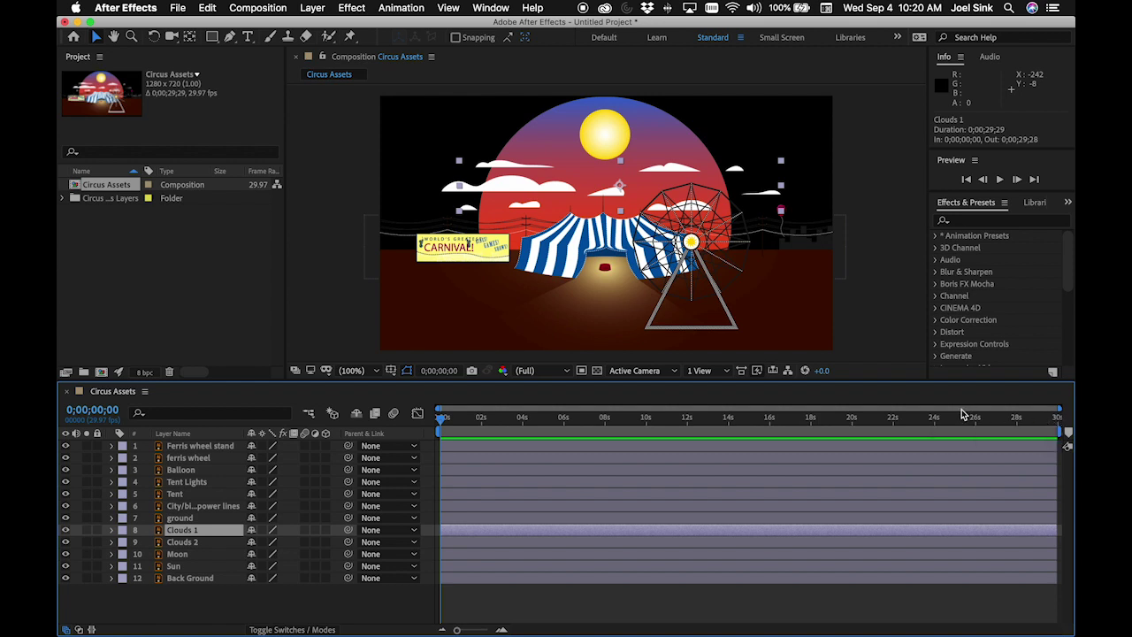
left_click(354, 304)
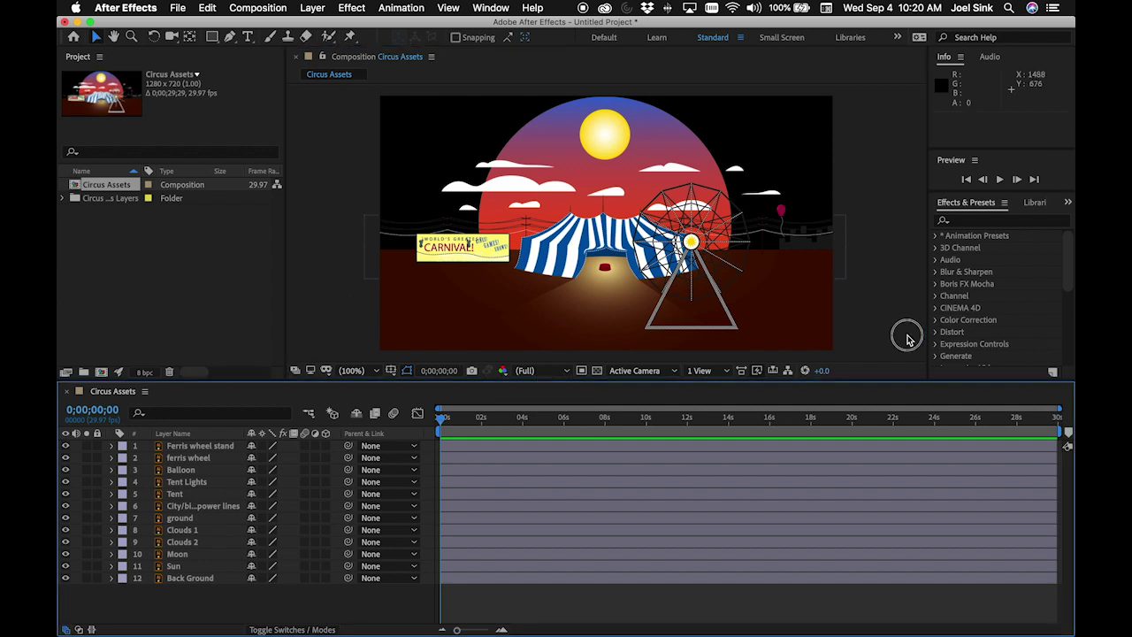
key("super+2")
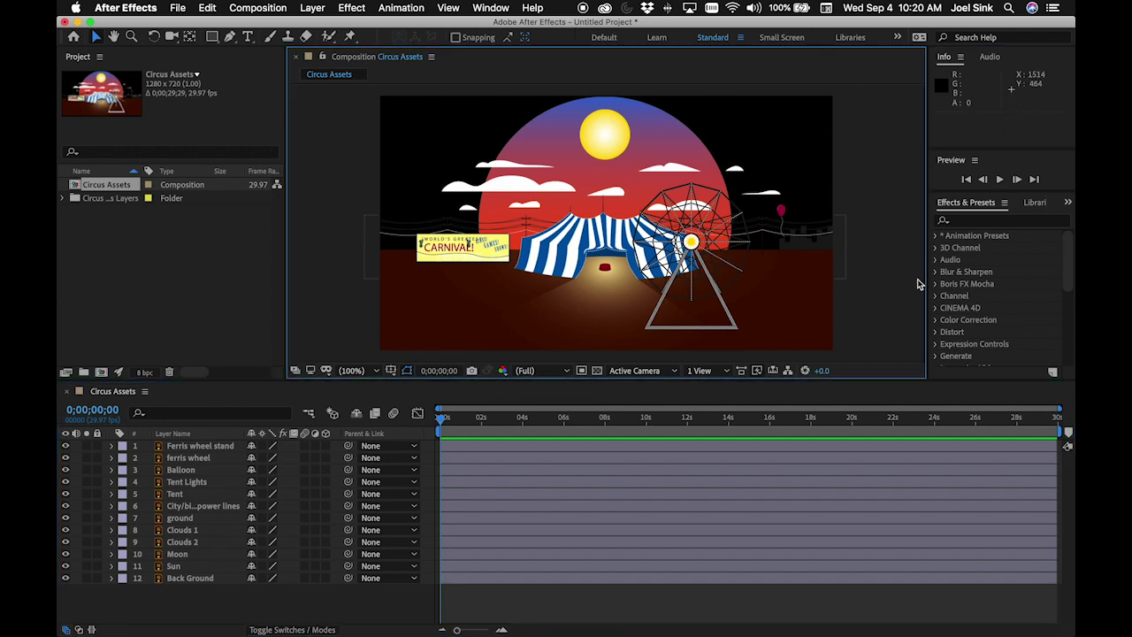
left_click(929, 393)
left_click(901, 317)
left_click(902, 392)
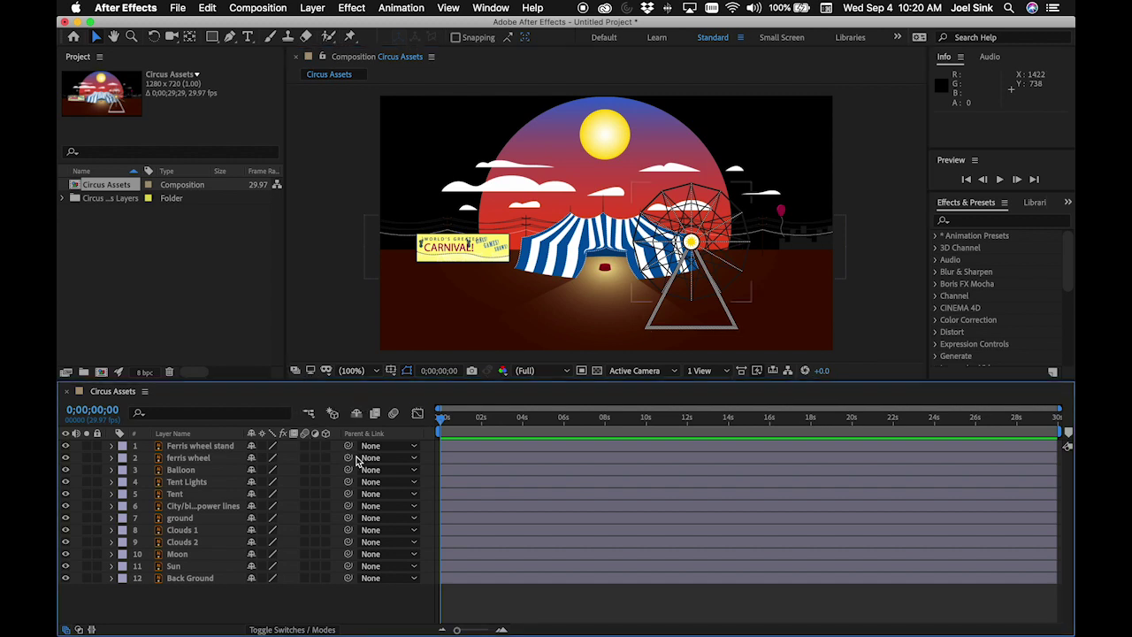
Set the duration of the Circus Assets composition to 0;00;05;00 in its composition settings
left_click(260, 8)
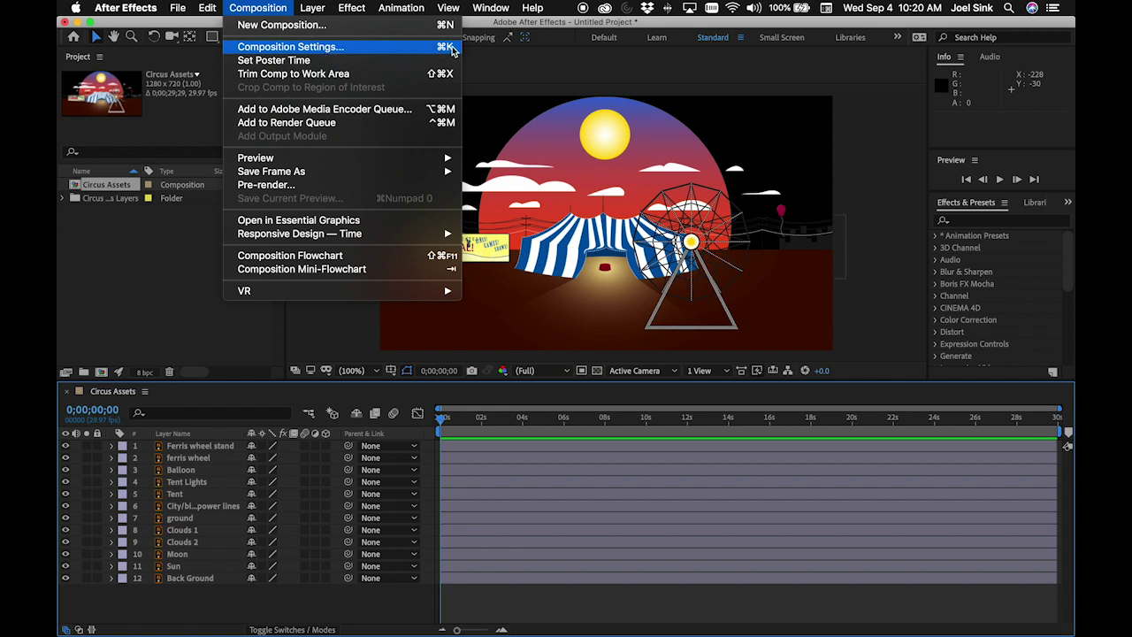
left_click(422, 48)
left_click_drag(451, 136, 540, 149)
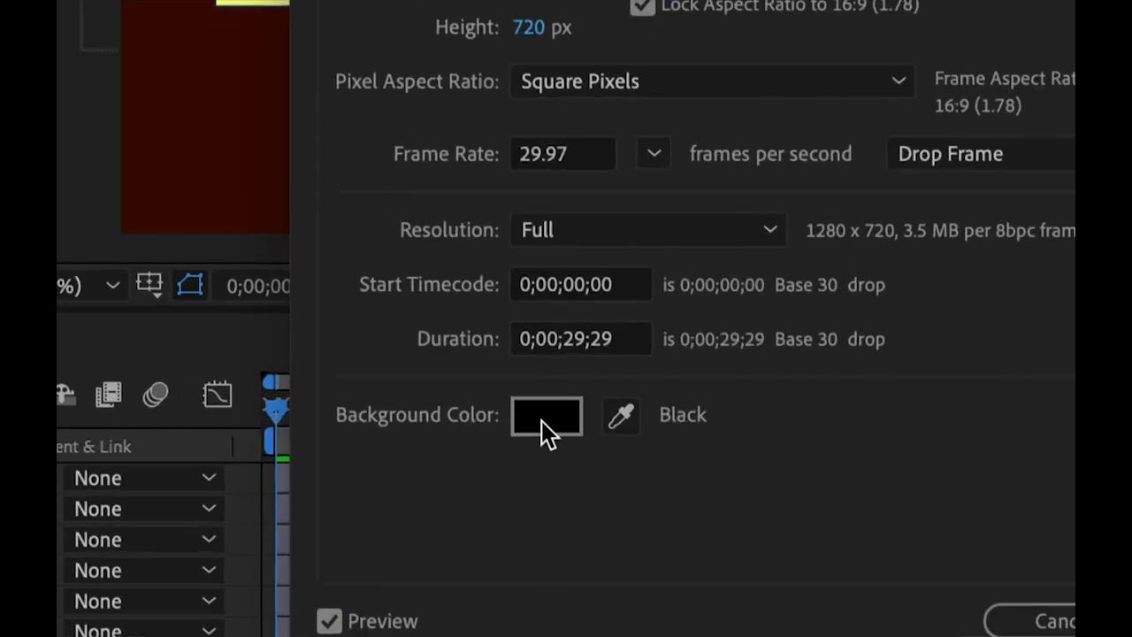
left_click(602, 304)
key("BackSpace")
key("BackSpace")
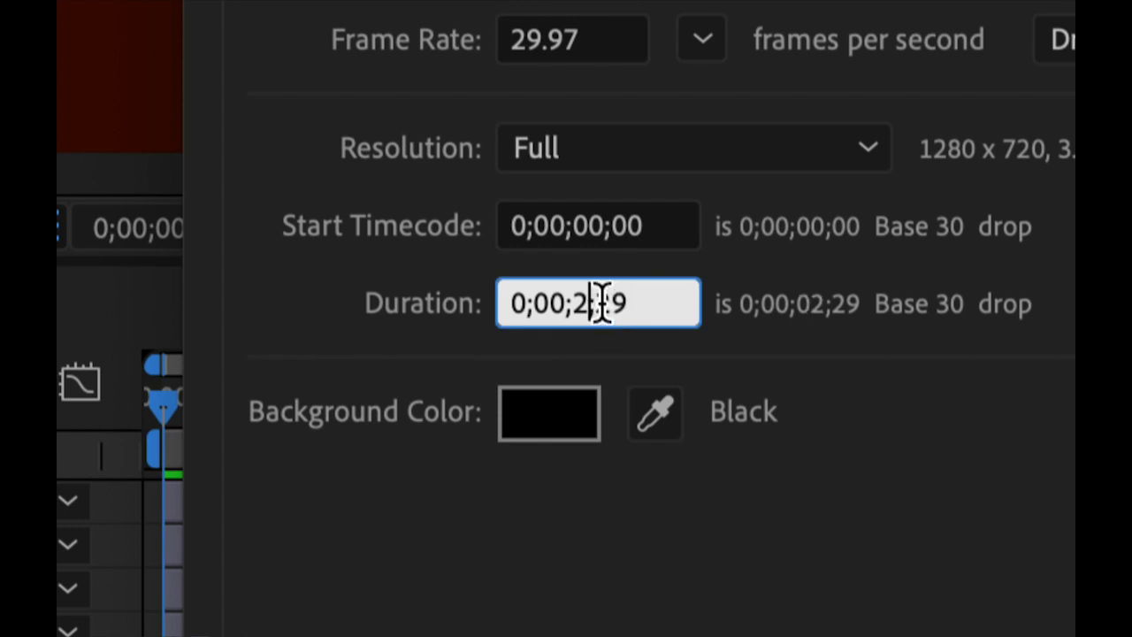
type("05")
key("Right")
key("Right")
key("Right")
key("BackSpace")
key("BackSpace")
type("00")
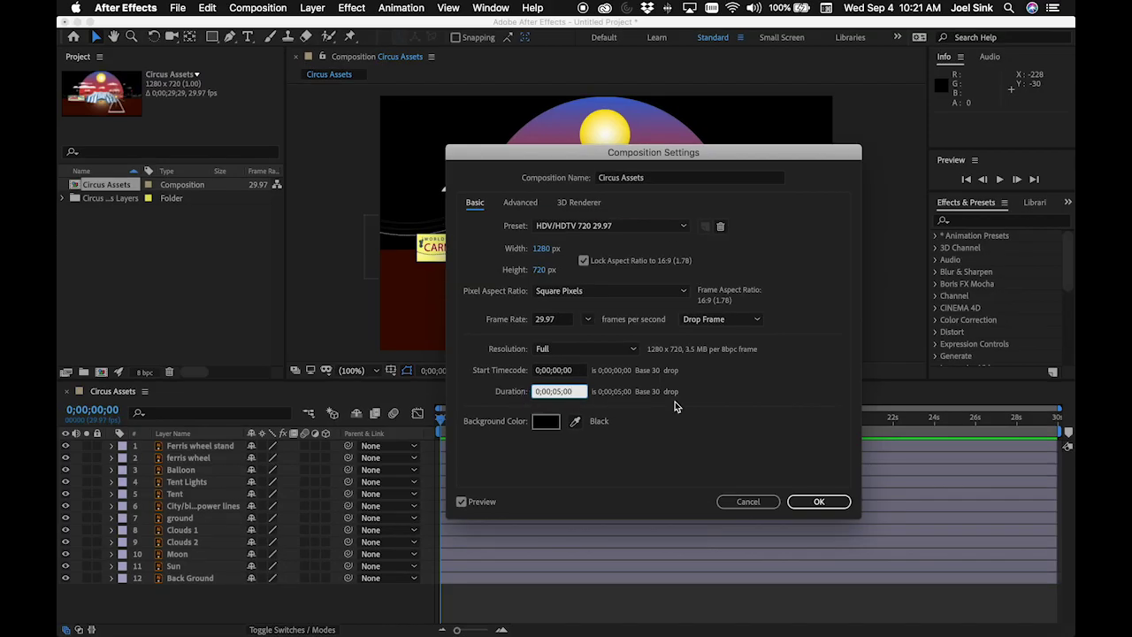
left_click(814, 501)
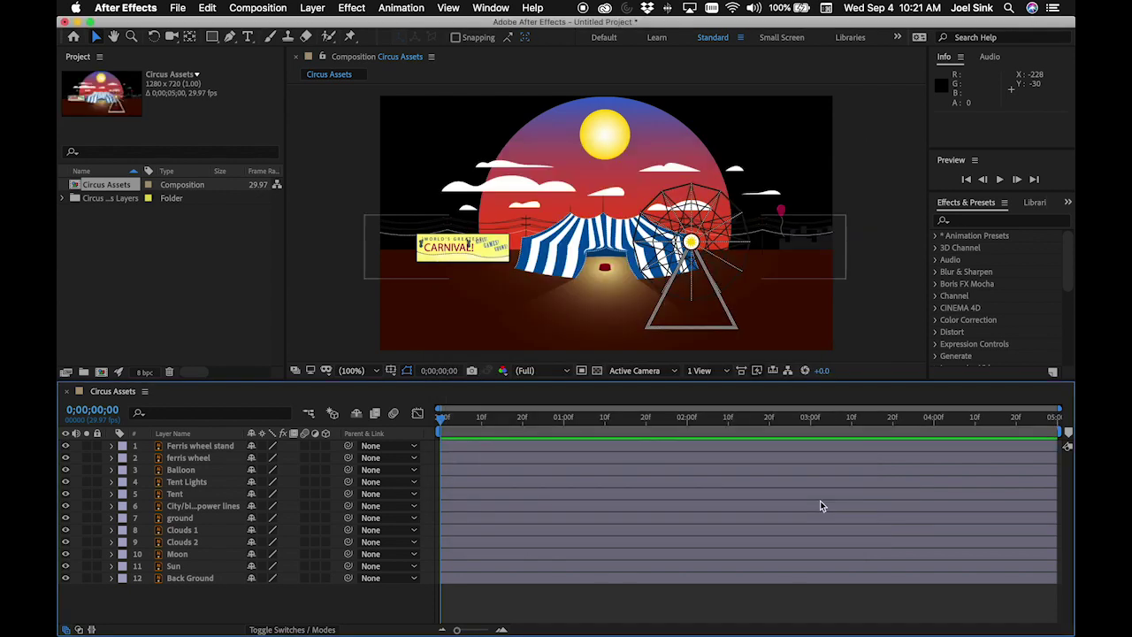
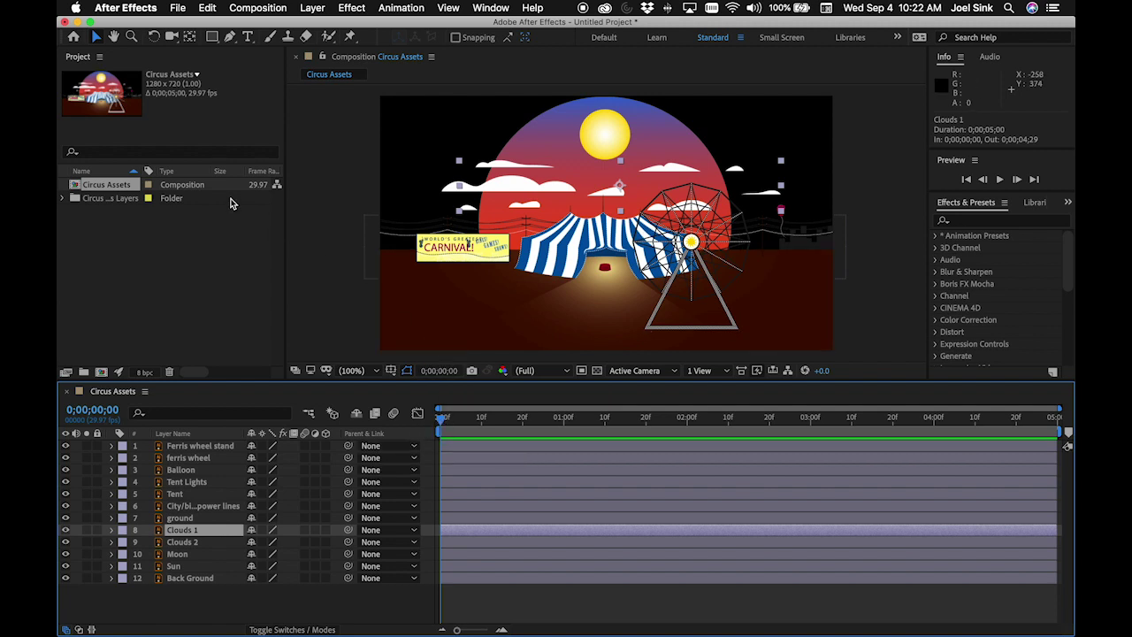
Move the Clouds 1 layer horizontally left by about 168 px to about 510, 254 and add a Position keyframe at 0;00;00;00
left_click(97, 34)
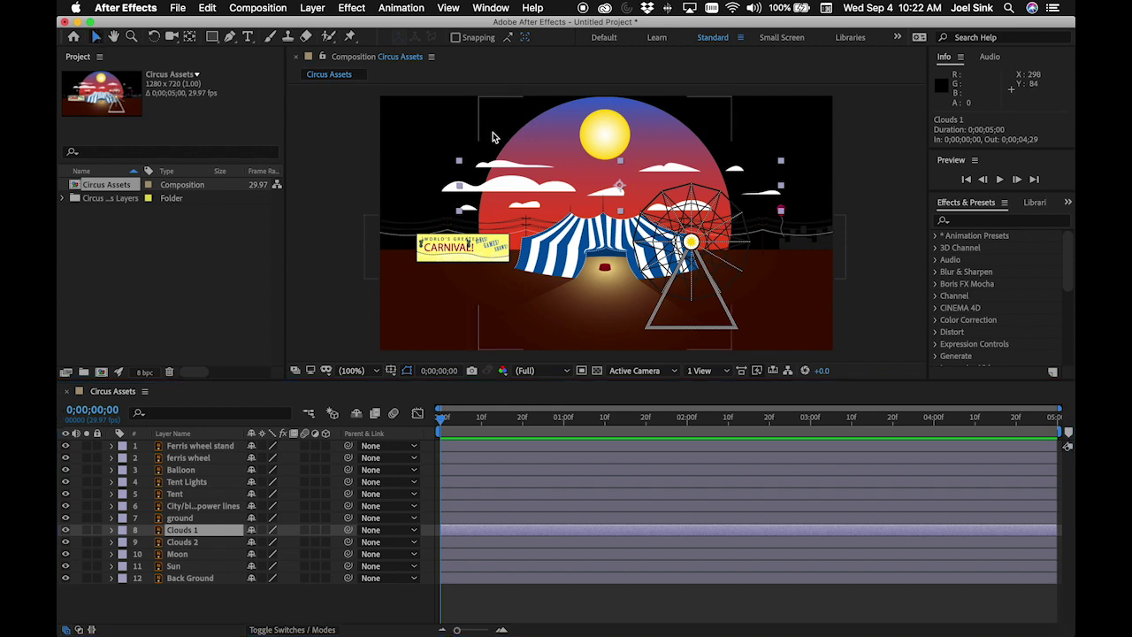
left_click_drag(619, 189, 560, 190)
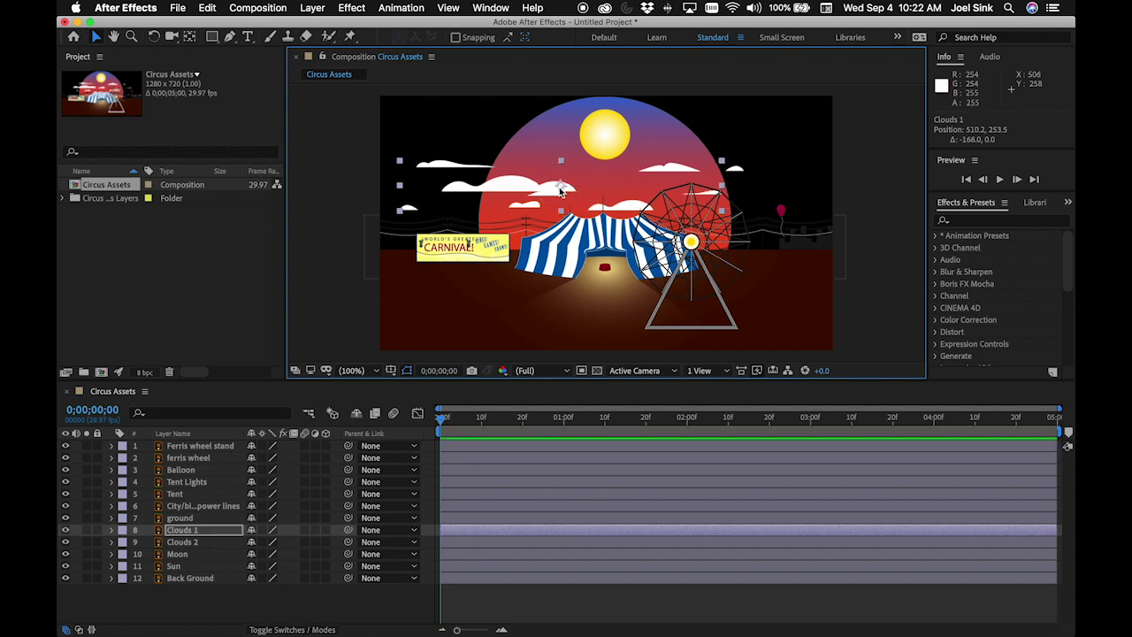
left_click(113, 529)
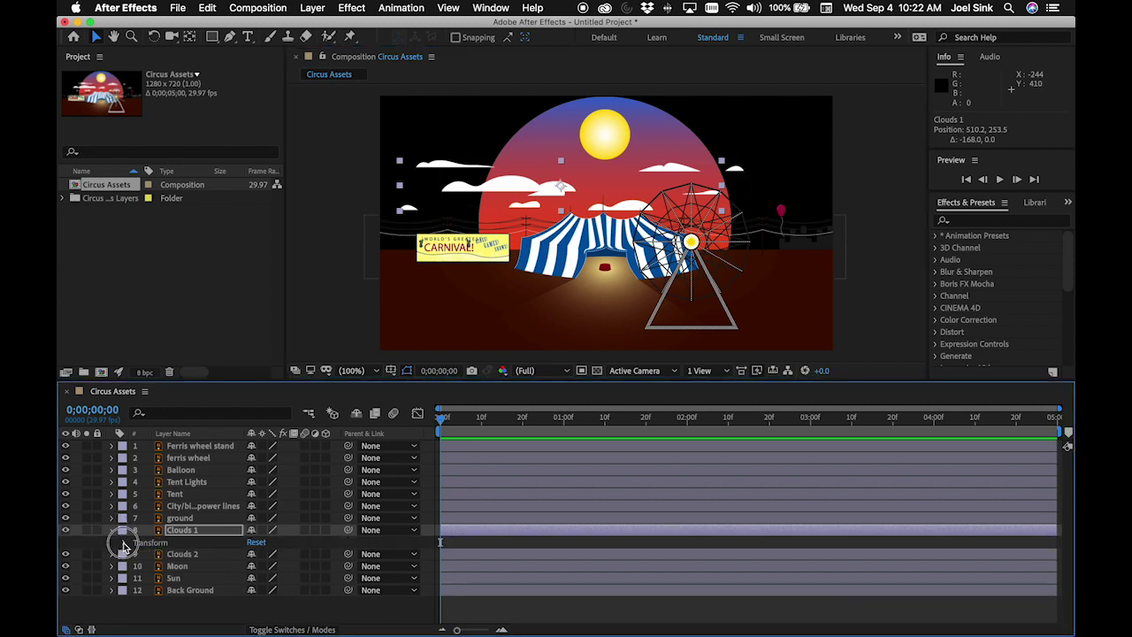
left_click(125, 542)
scroll(202, 558, "down", 2)
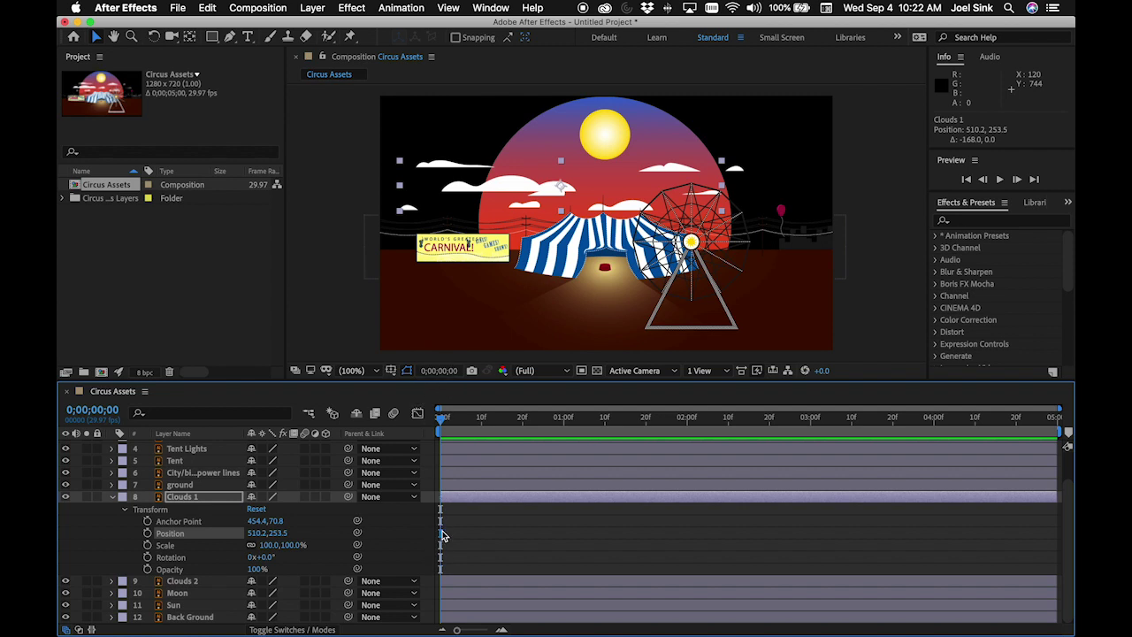
left_click(147, 533)
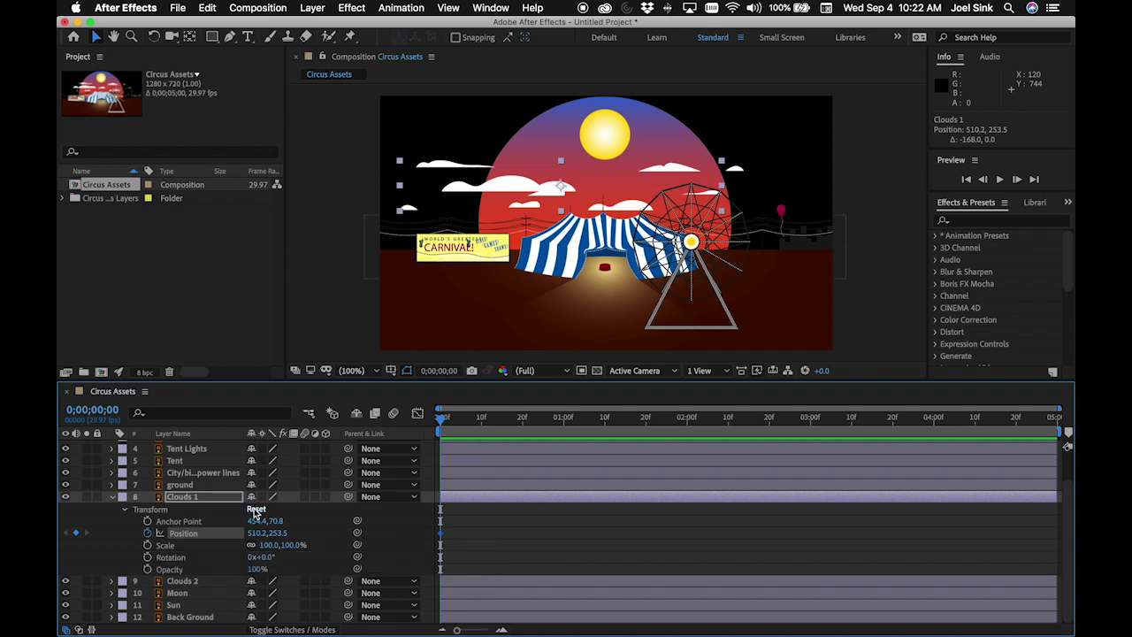
At 0;00;04;29, move the Clouds 1 layer horizontally right by about 272 px to about 782, 254, and scrub through the motion
left_click_drag(441, 425, 1070, 461)
left_click_drag(560, 186, 657, 188)
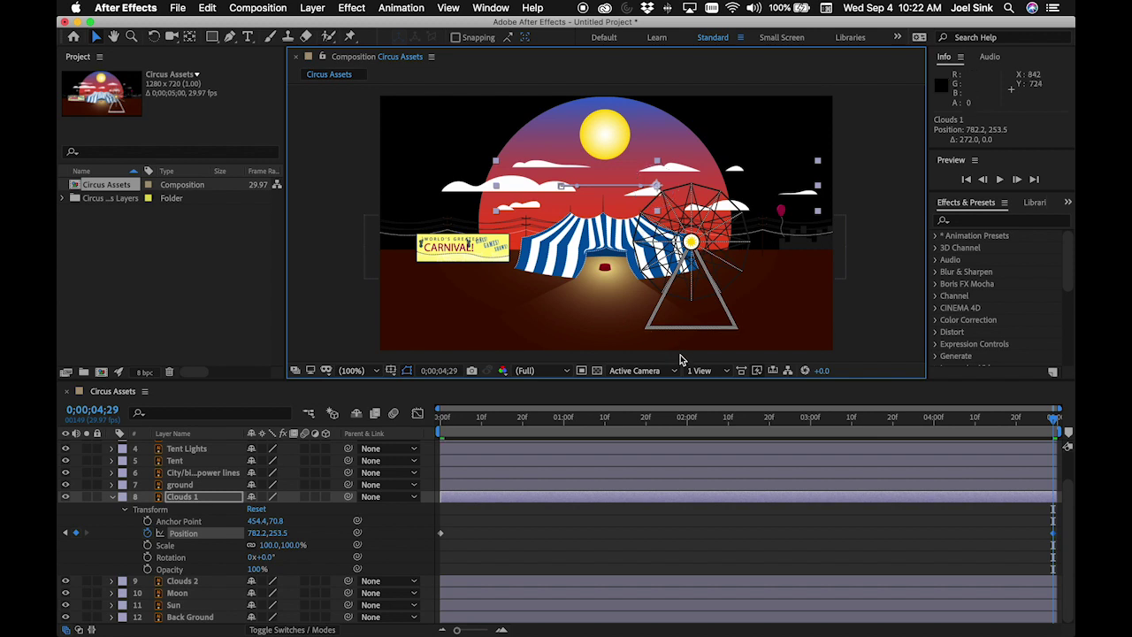
left_click_drag(668, 416, 812, 402)
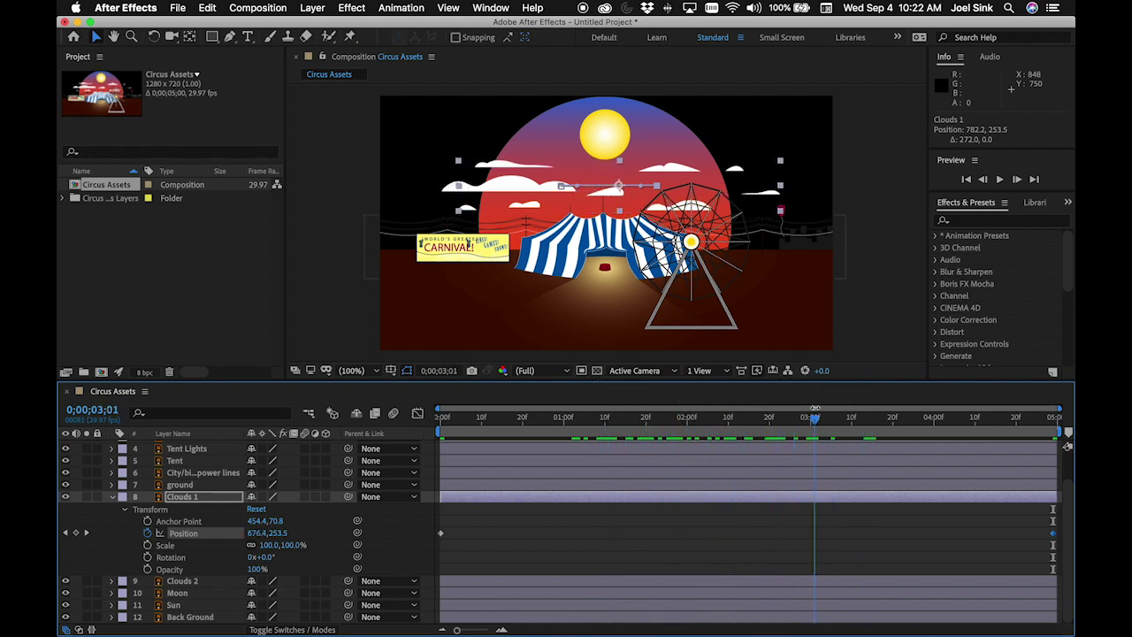
left_click(113, 497)
At 0;00;00;00, move the Clouds 2 layer left by about 298 px to about 304, 250 and add a Position keyframe
left_click(188, 540)
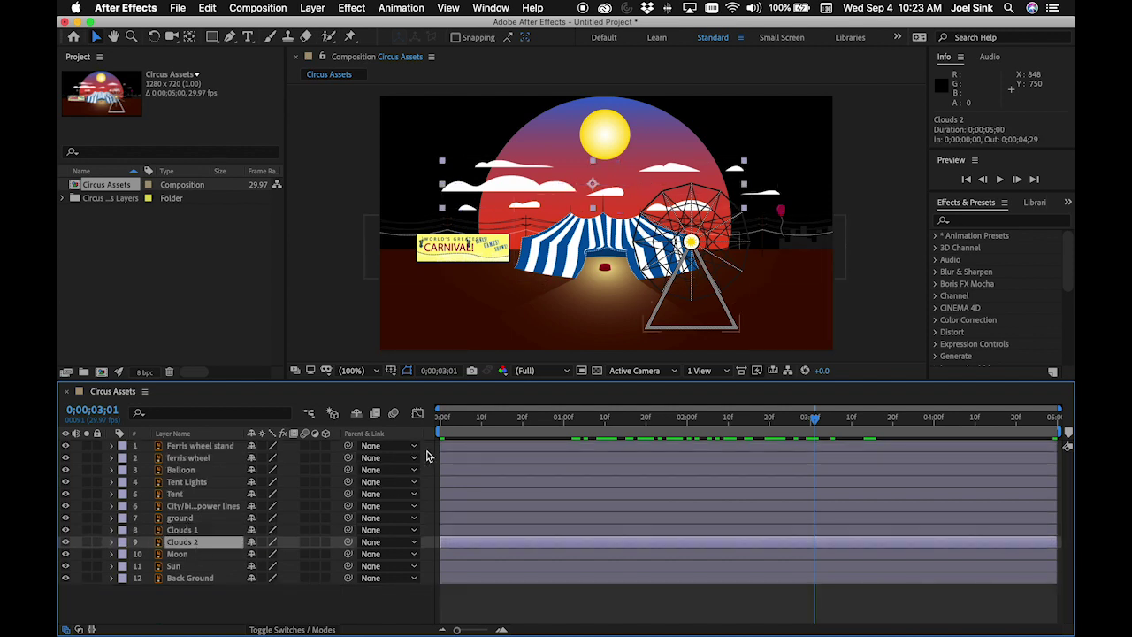
left_click(440, 417)
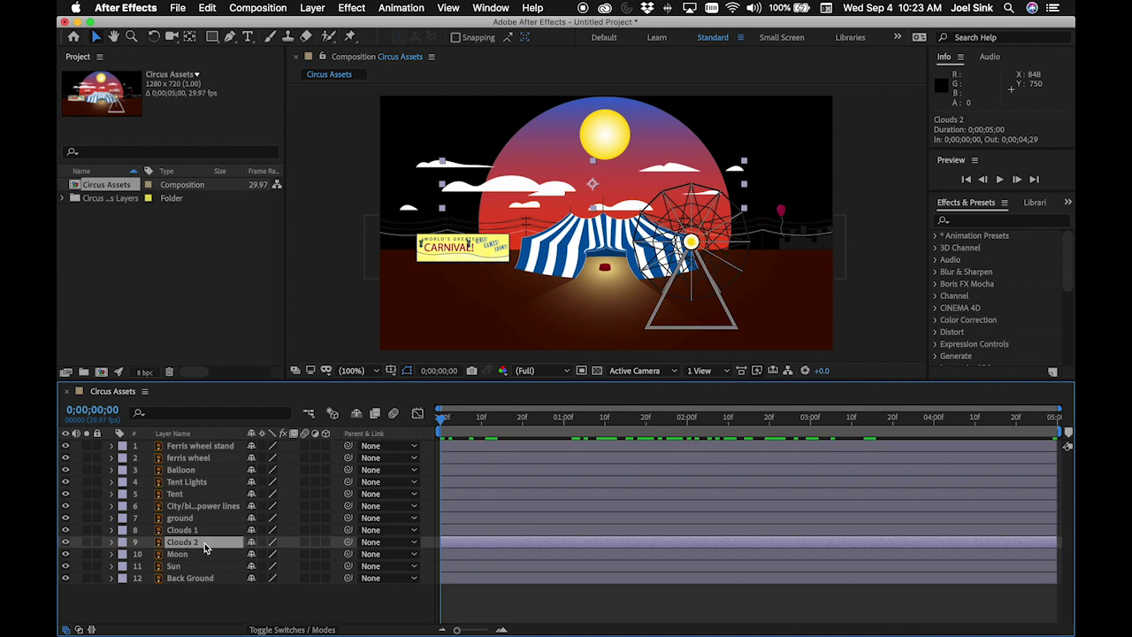
left_click(112, 541)
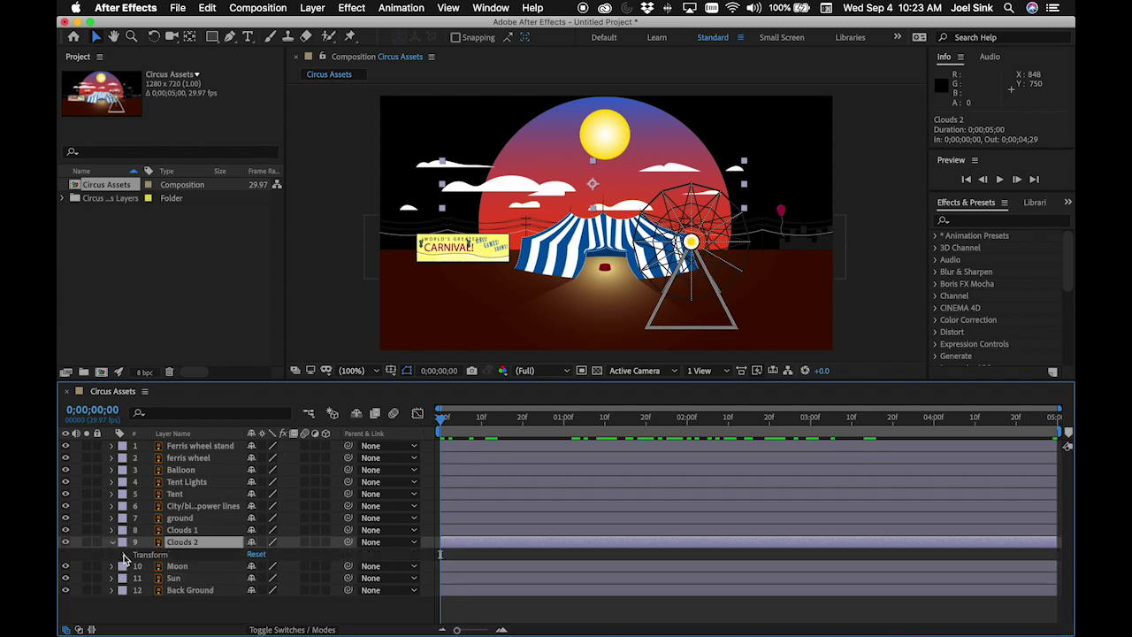
left_click(124, 554)
scroll(114, 563, "down", 1)
scroll(114, 563, "down", 1)
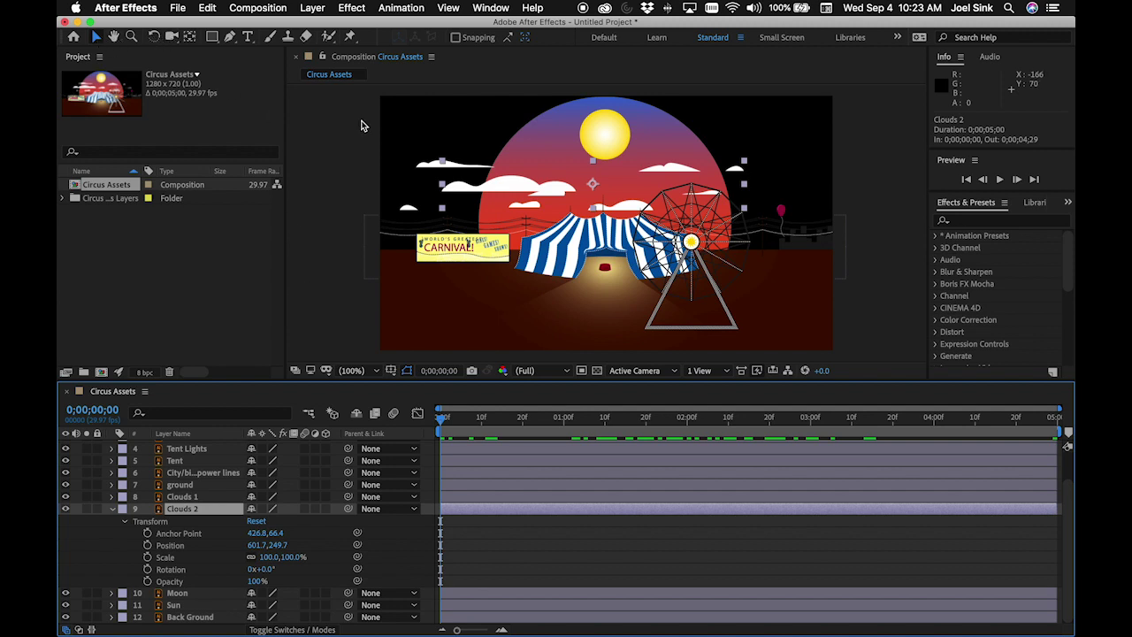
left_click(595, 186)
left_click_drag(594, 185, 490, 193)
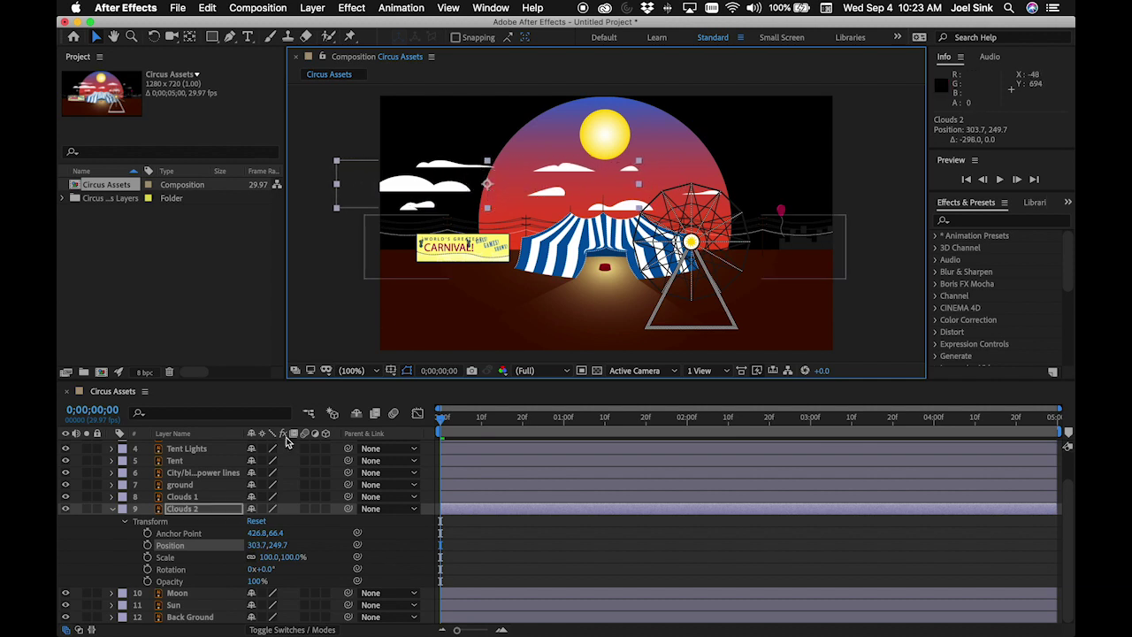
left_click(148, 545)
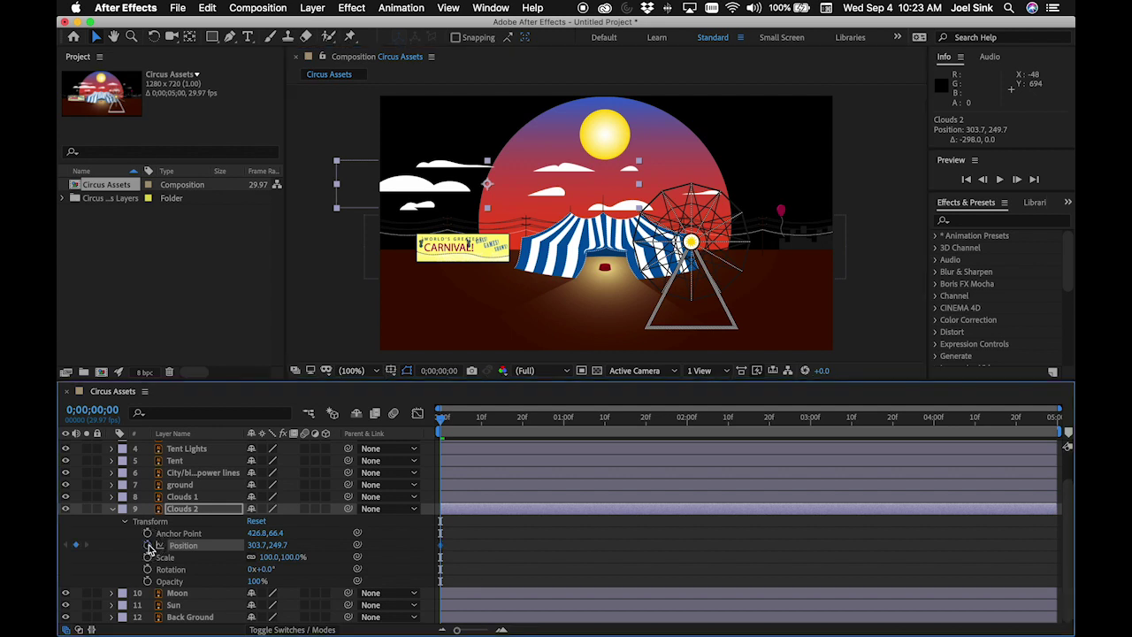
At 0;00;04;29, move the Clouds 2 layer horizontally right by about 712 px to about 1016, 250, and collapse its properties
key("space")
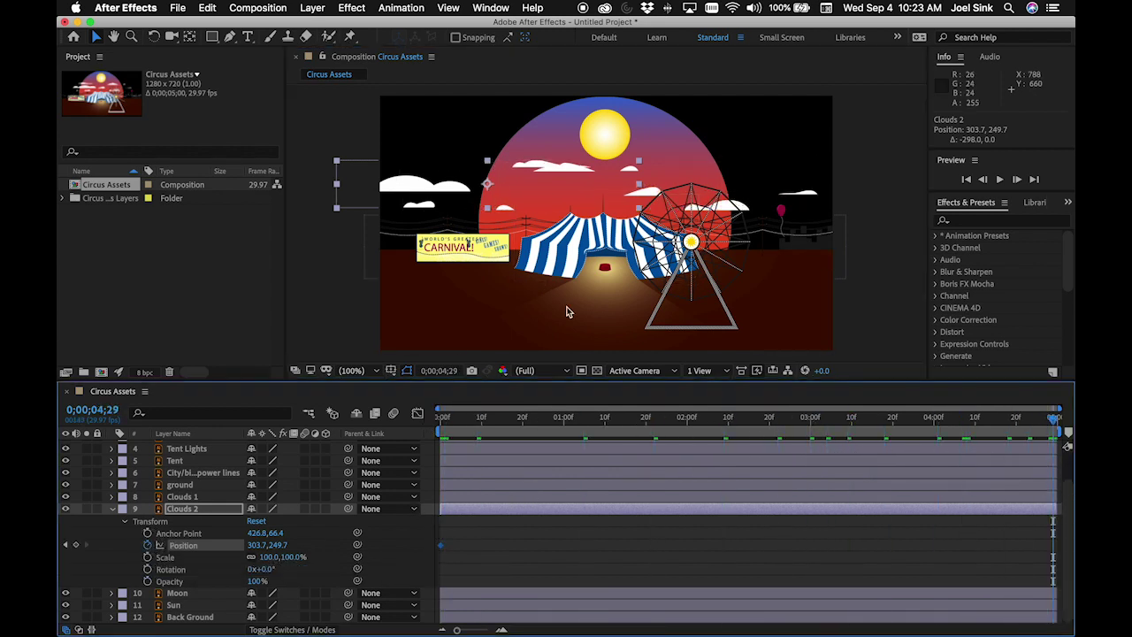
left_click_drag(489, 186, 741, 195)
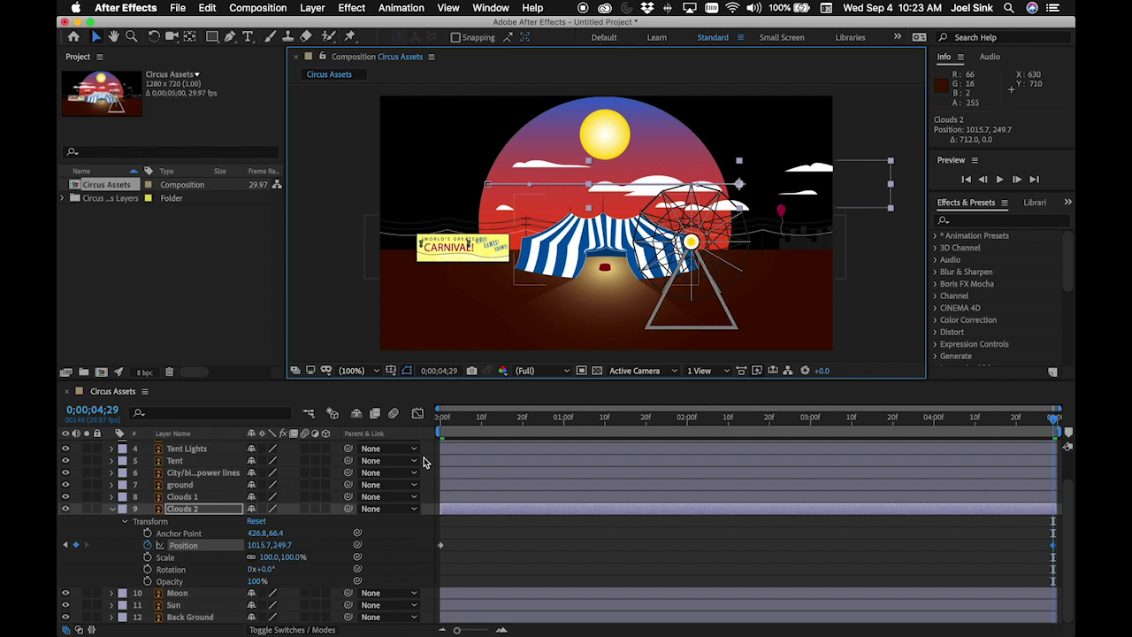
left_click(114, 513)
left_click(112, 511)
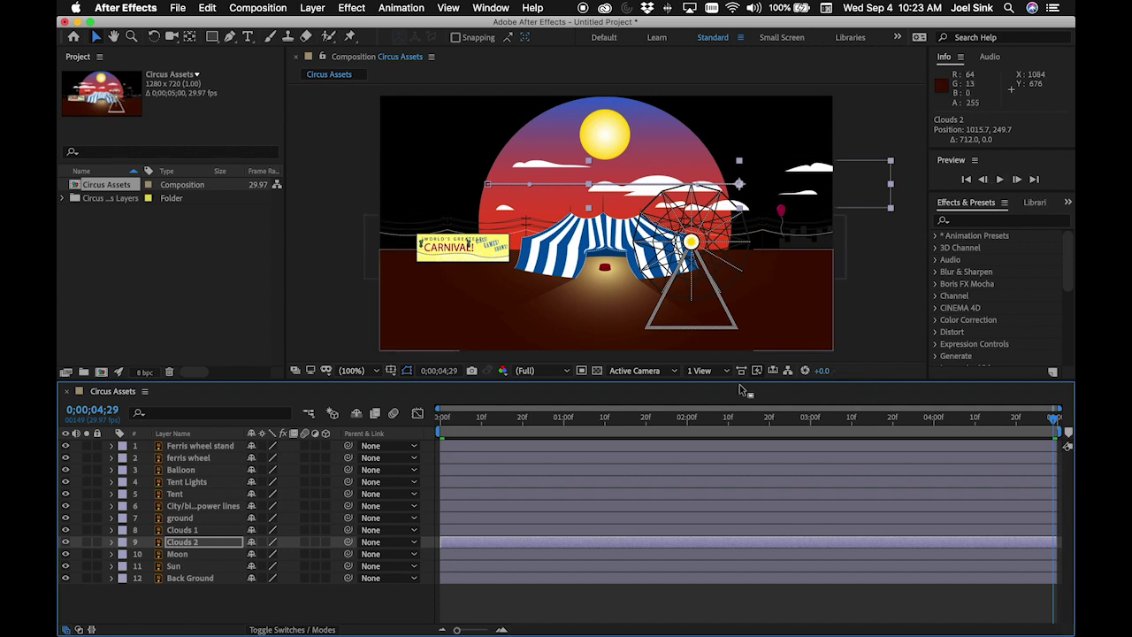
Deselect all layers and preview the animation of both cloud layers
left_click(858, 363)
left_click(871, 392)
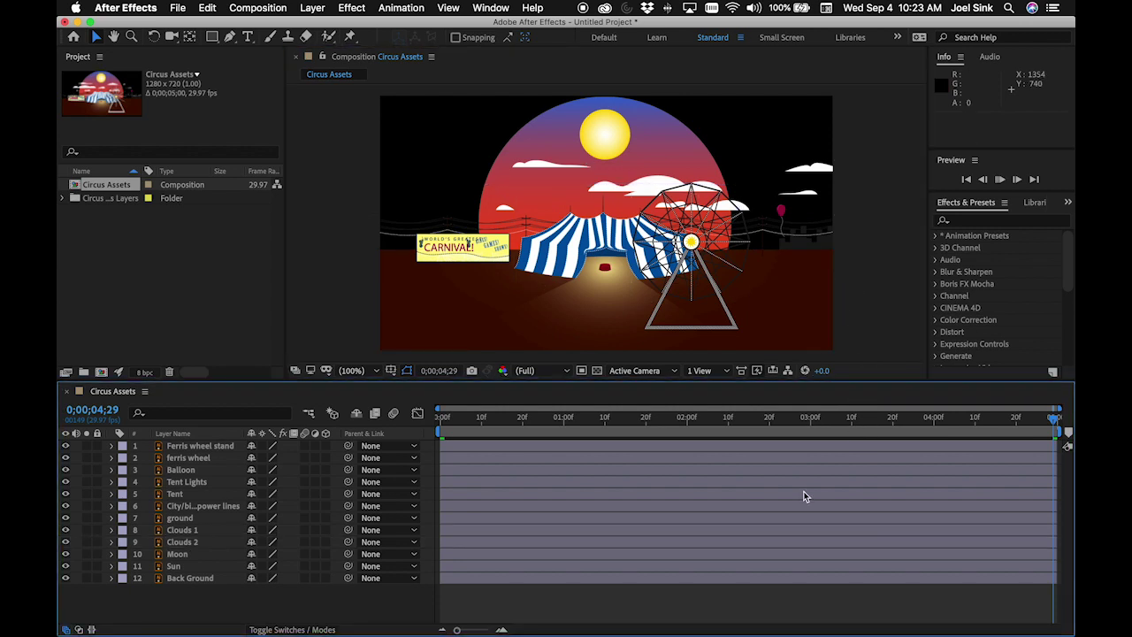
key("space")
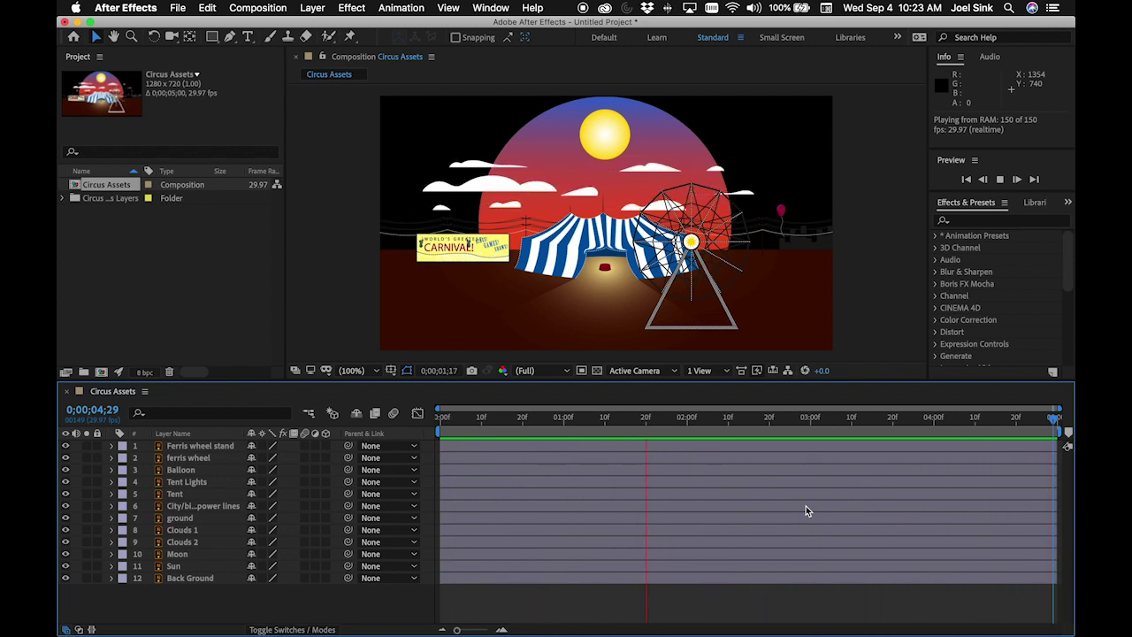
key("space")
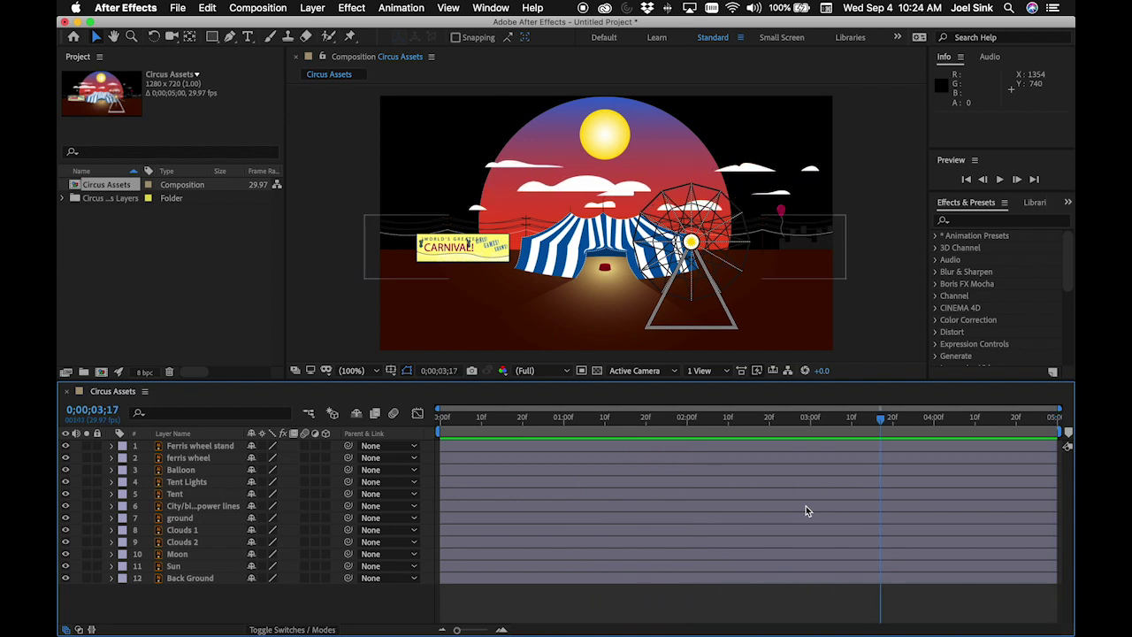
Inspect the ferris wheel's centre anchor point enlarged and add a Rotation keyframe to the ferris wheel layer at 0;00;00;00
left_click_drag(882, 419, 412, 437)
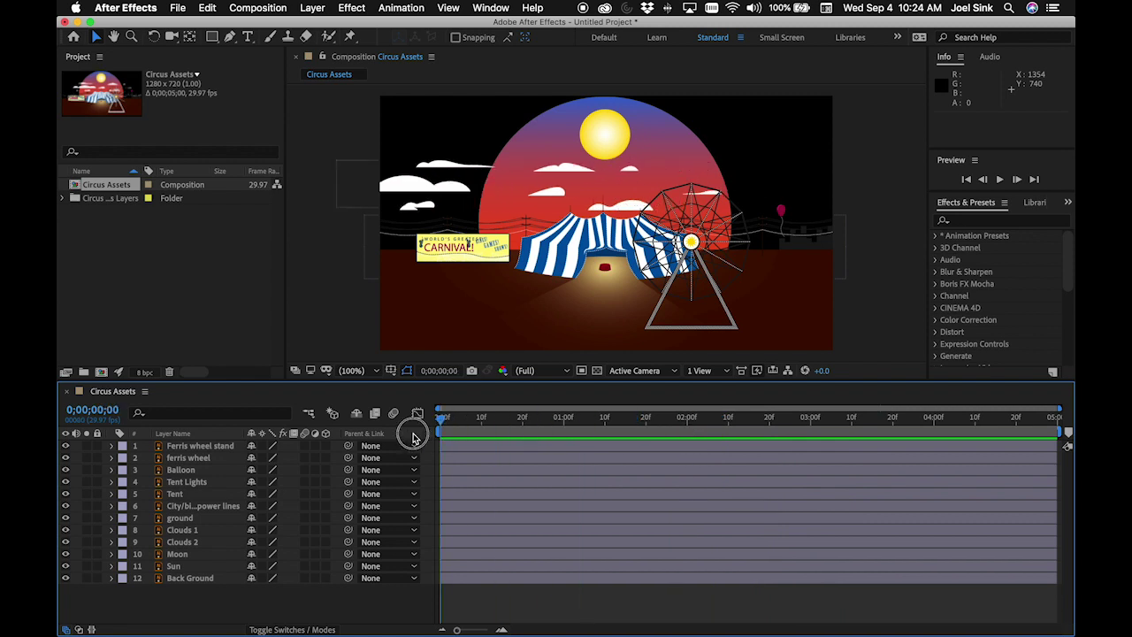
left_click(183, 461)
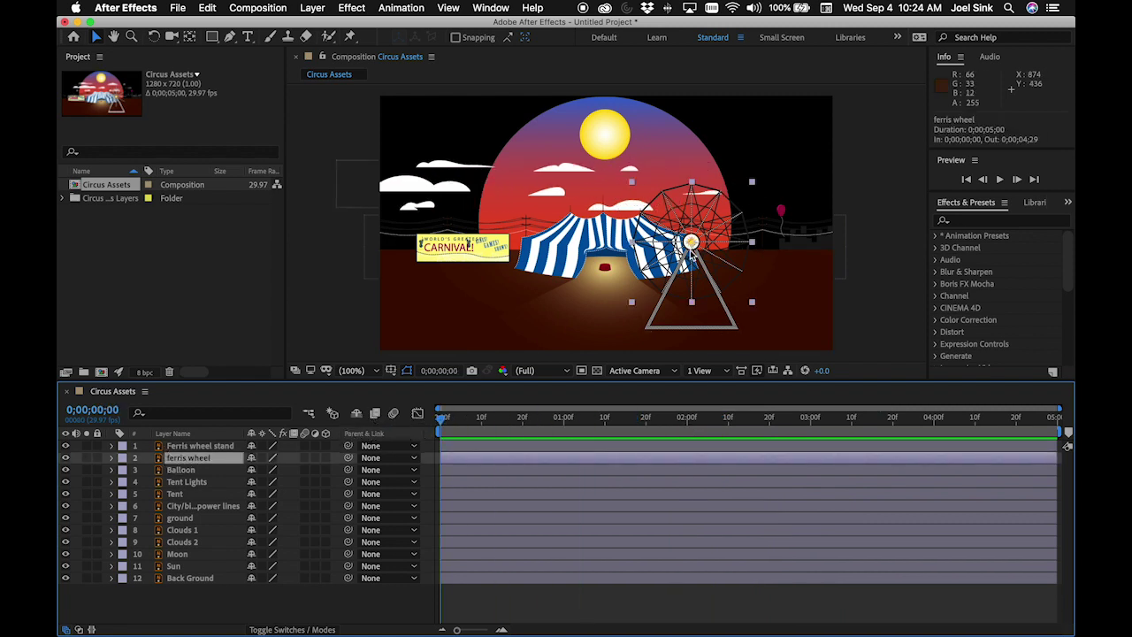
key("grave")
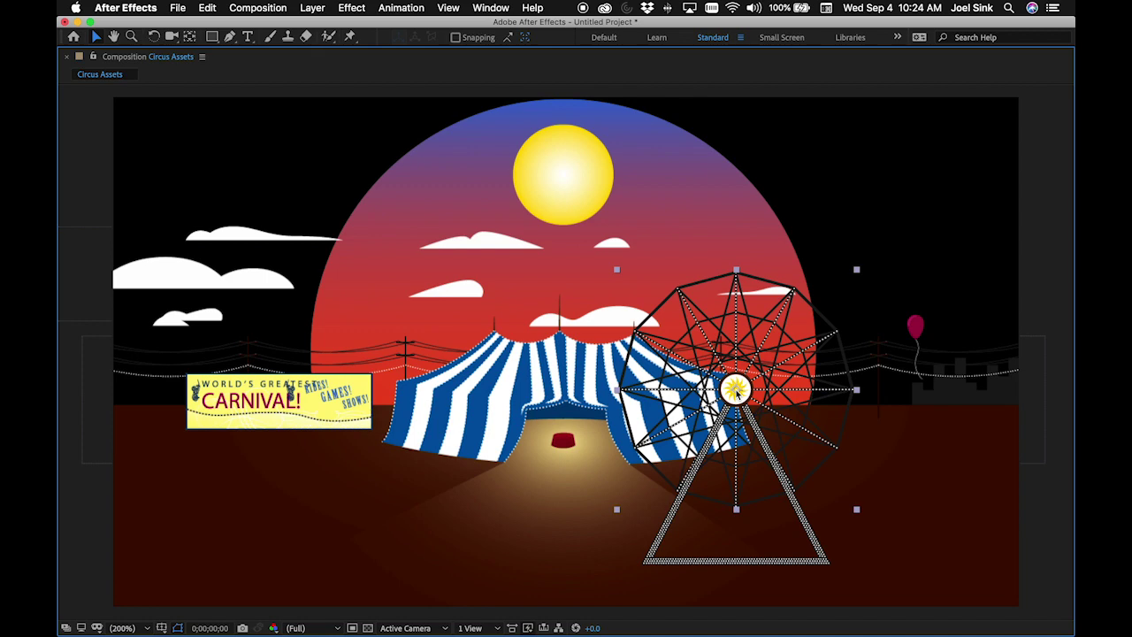
key("grave")
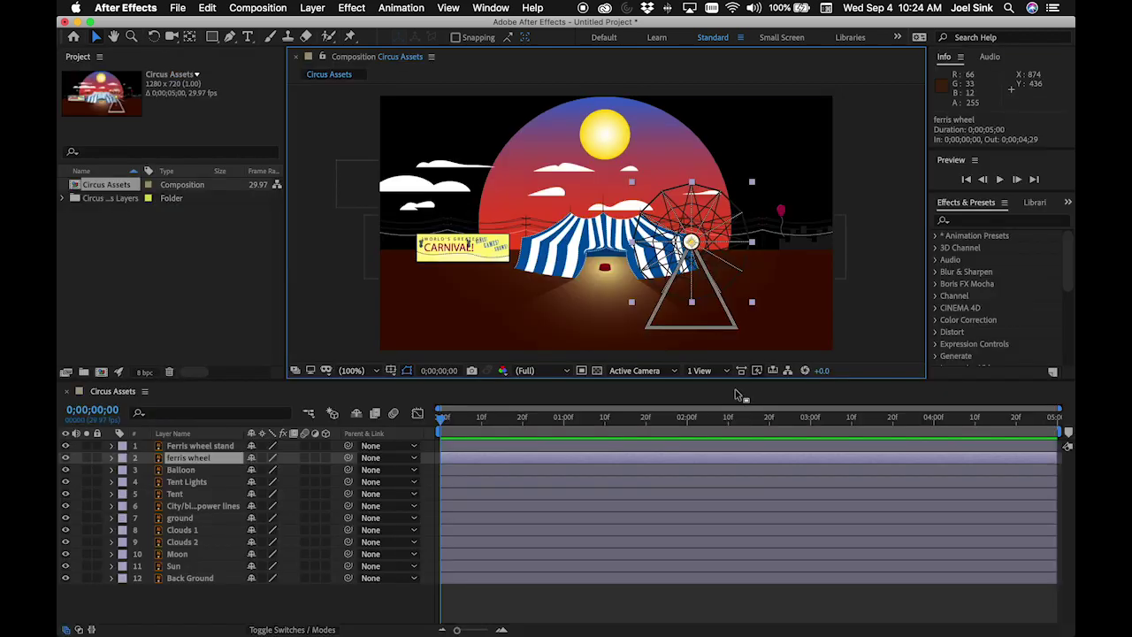
left_click(435, 419)
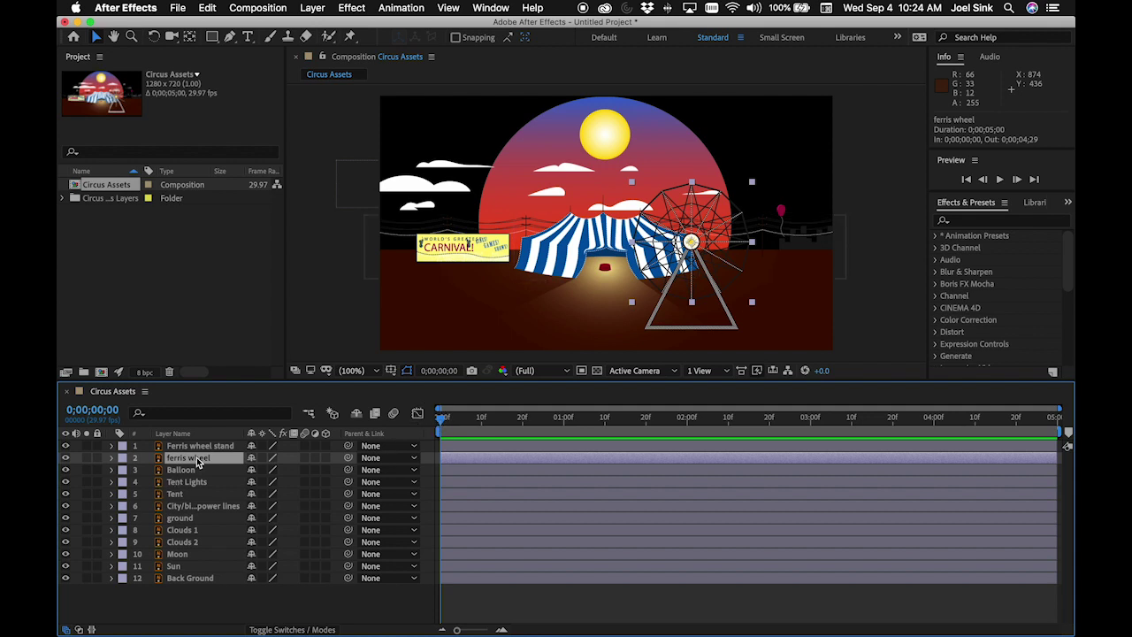
left_click(111, 459)
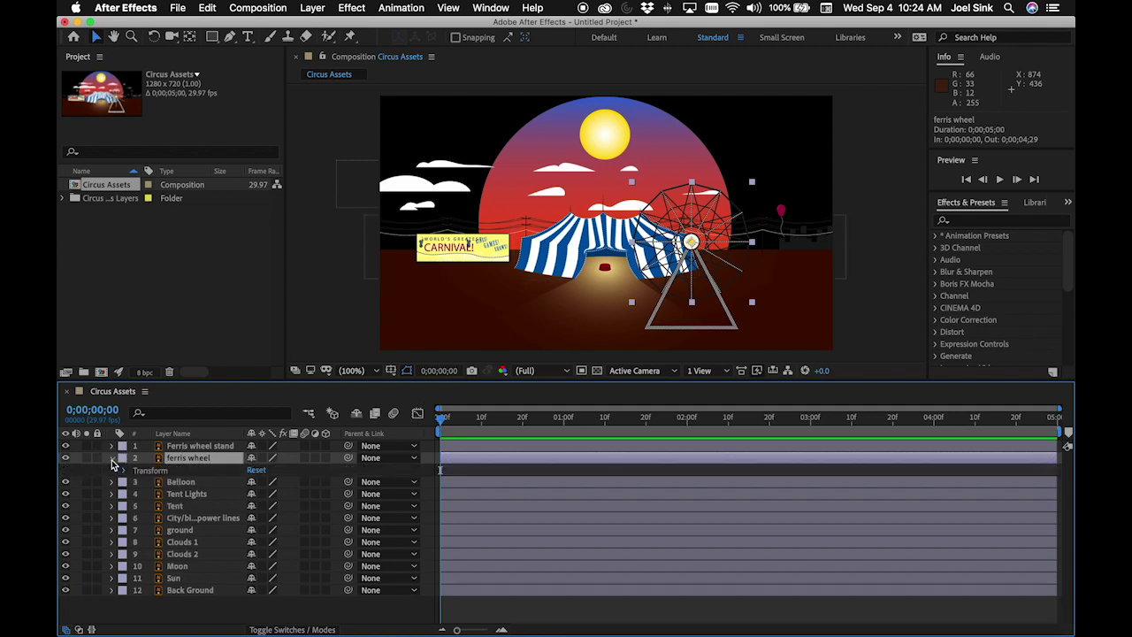
left_click(125, 472)
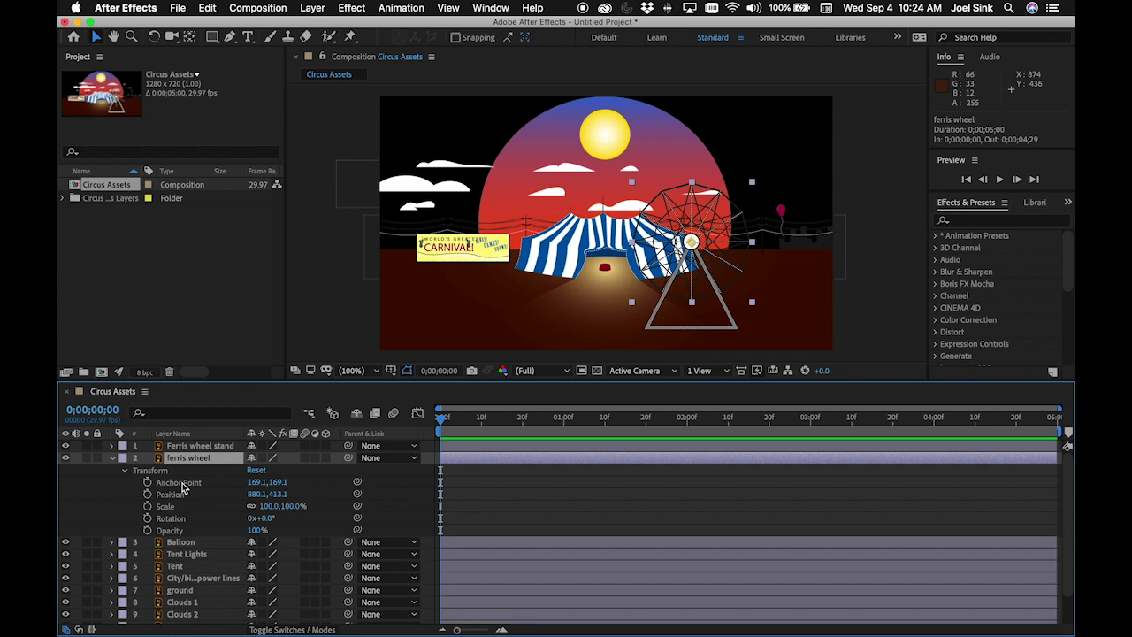
left_click(147, 518)
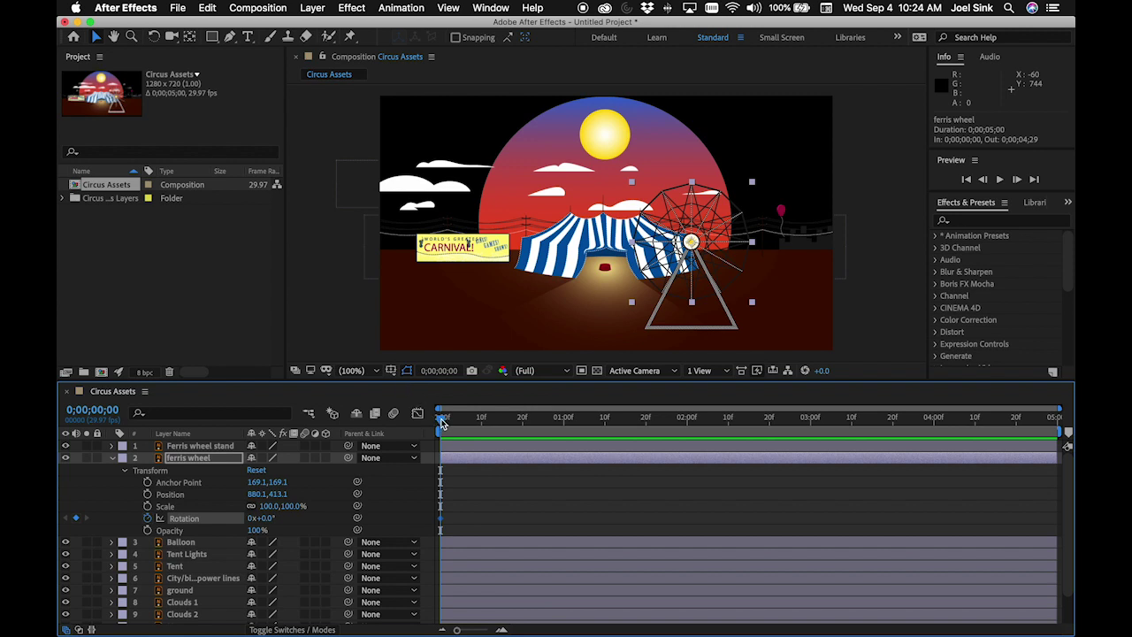
Set the ferris wheel layer's rotation to 25° at 0;00;04;29 and preview the animation
left_click_drag(443, 422, 1051, 513)
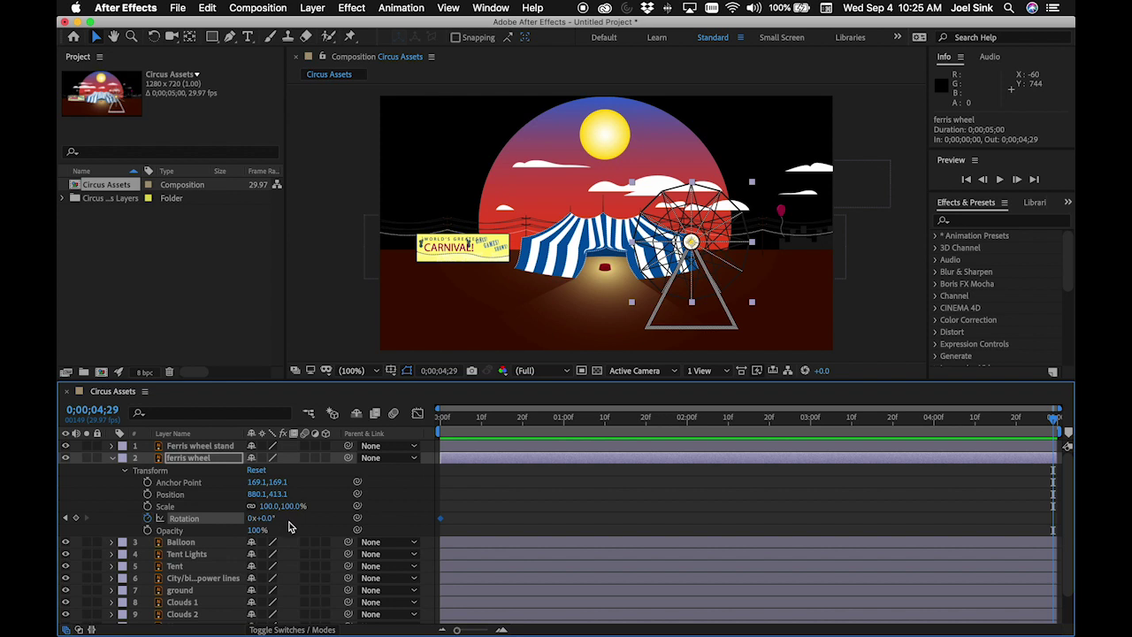
left_click(266, 518)
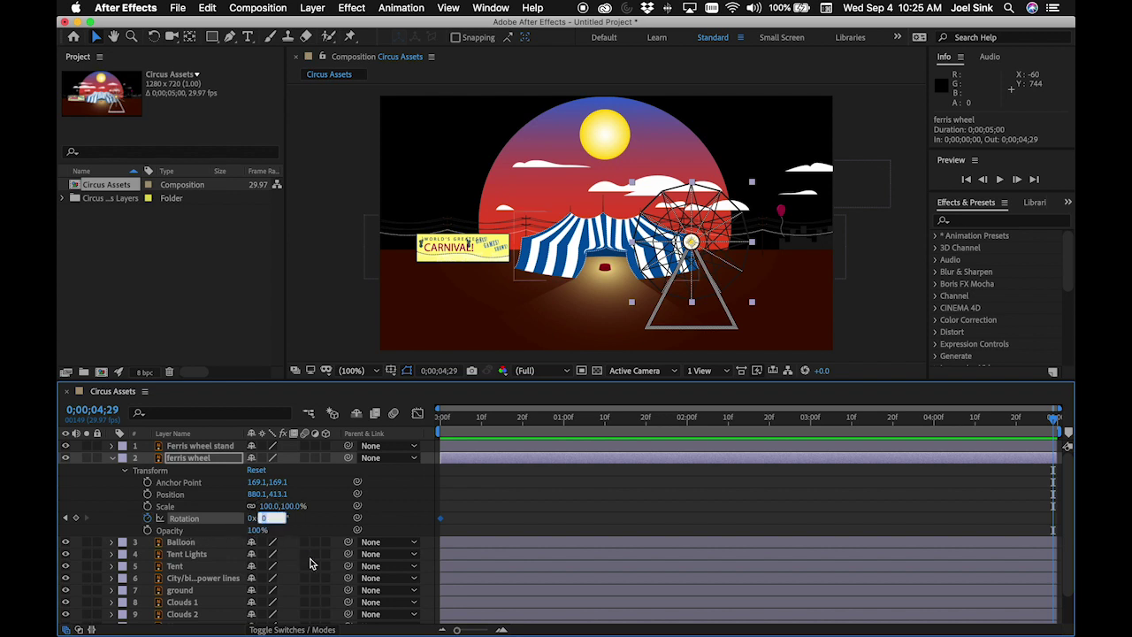
type("25")
key("Return")
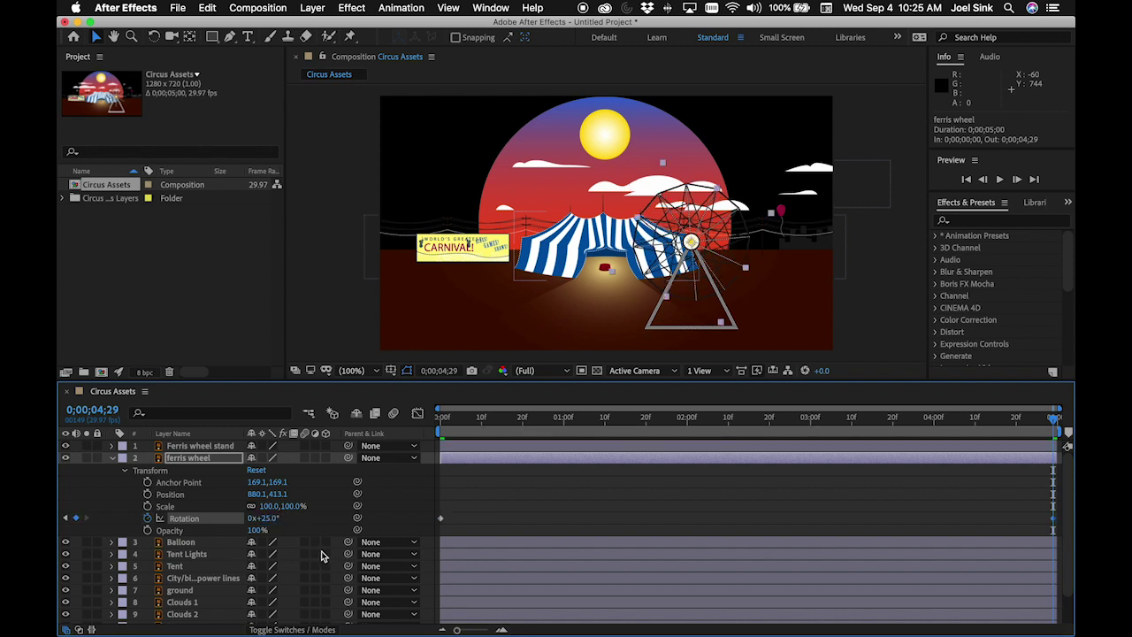
key("space")
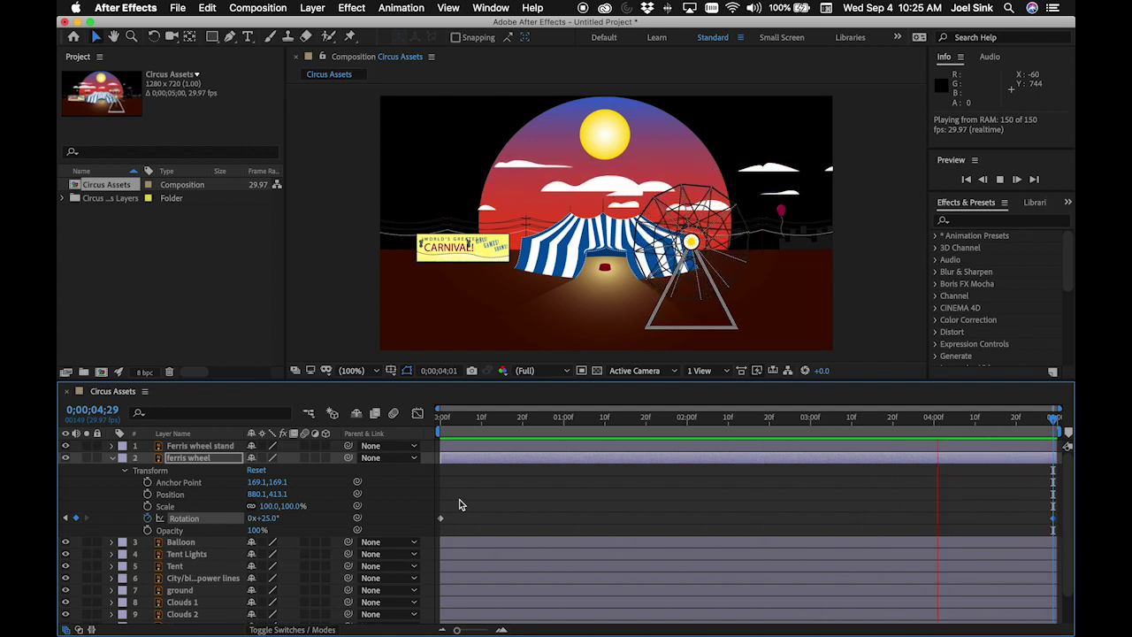
key("space")
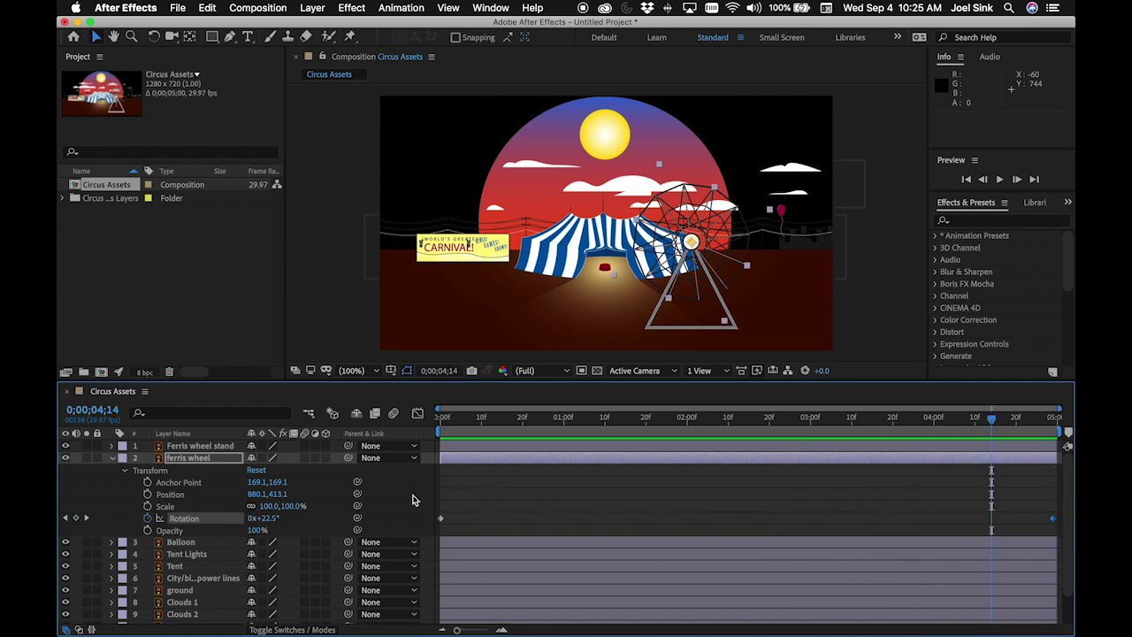
left_click(111, 458)
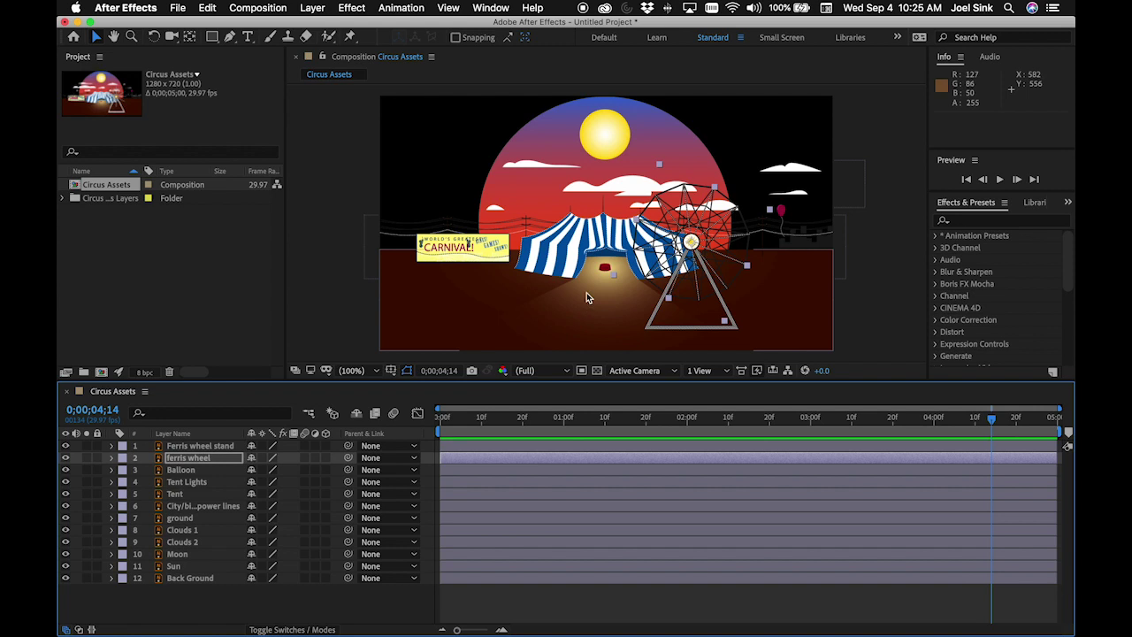
Inspect the tent lights enlarged and add a 100% Opacity keyframe to the Tent Lights layer at 0;00;00;00
key("grave")
key("period")
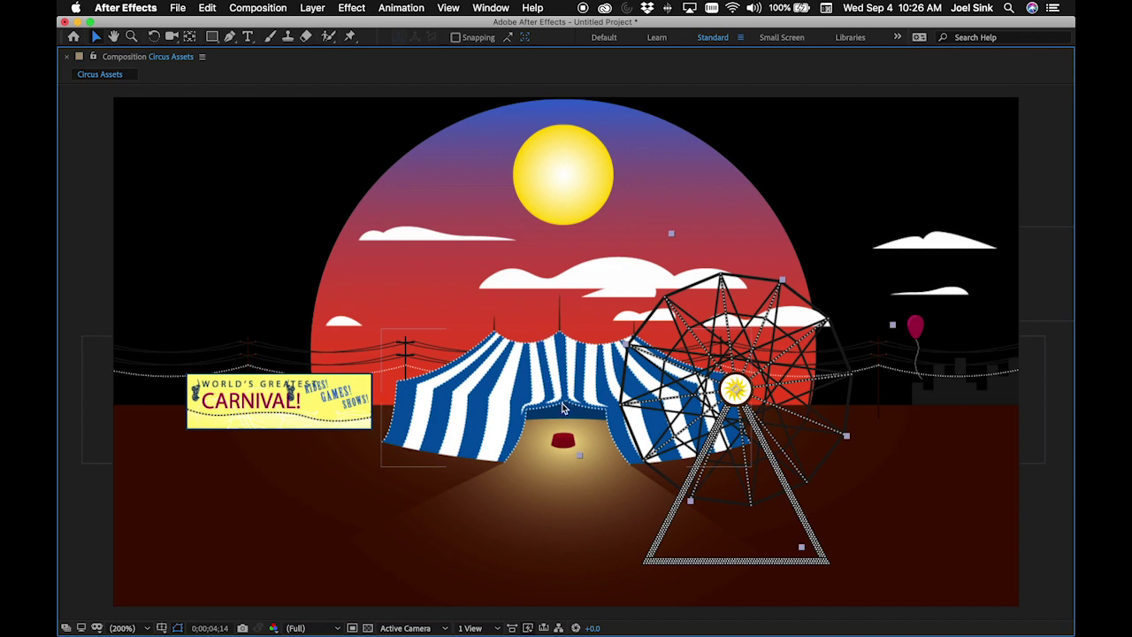
key("grave")
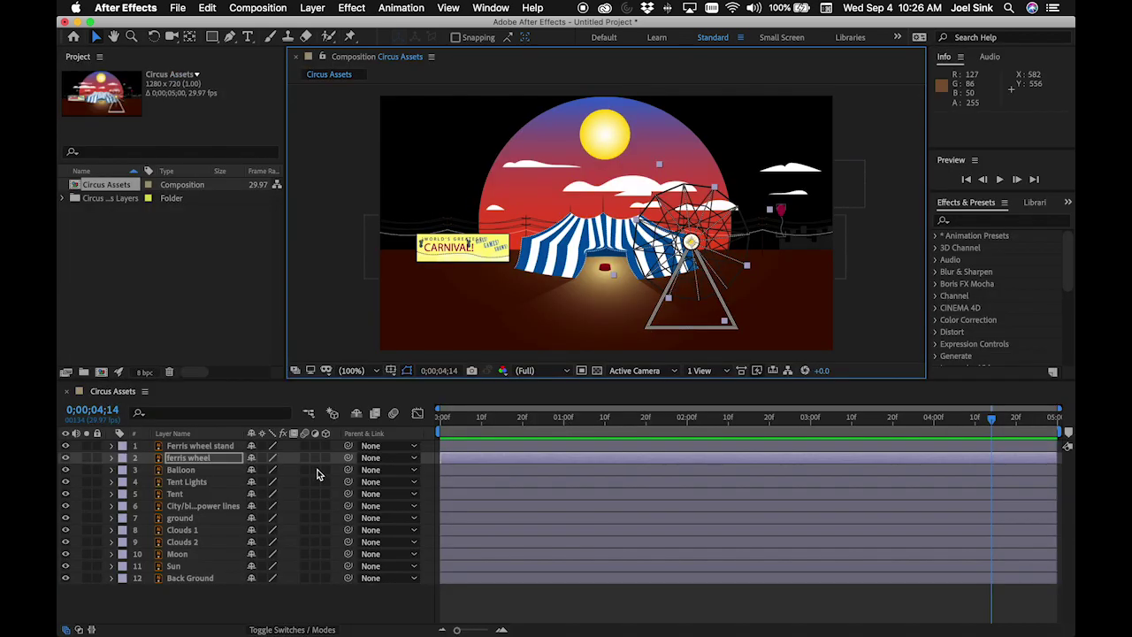
left_click(187, 482)
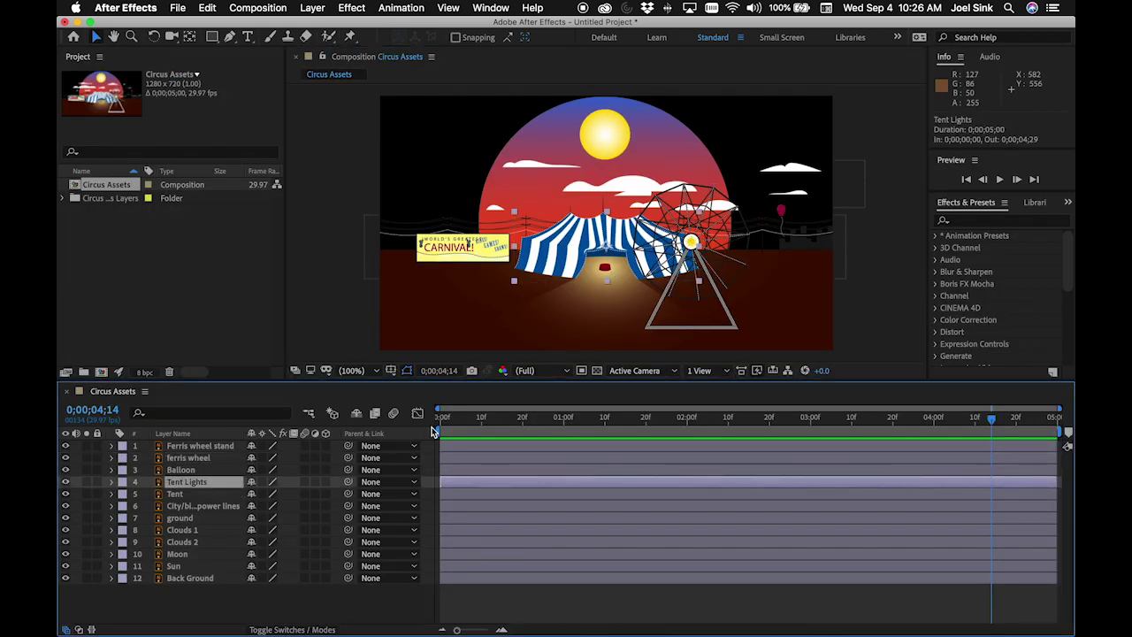
left_click_drag(456, 418, 426, 421)
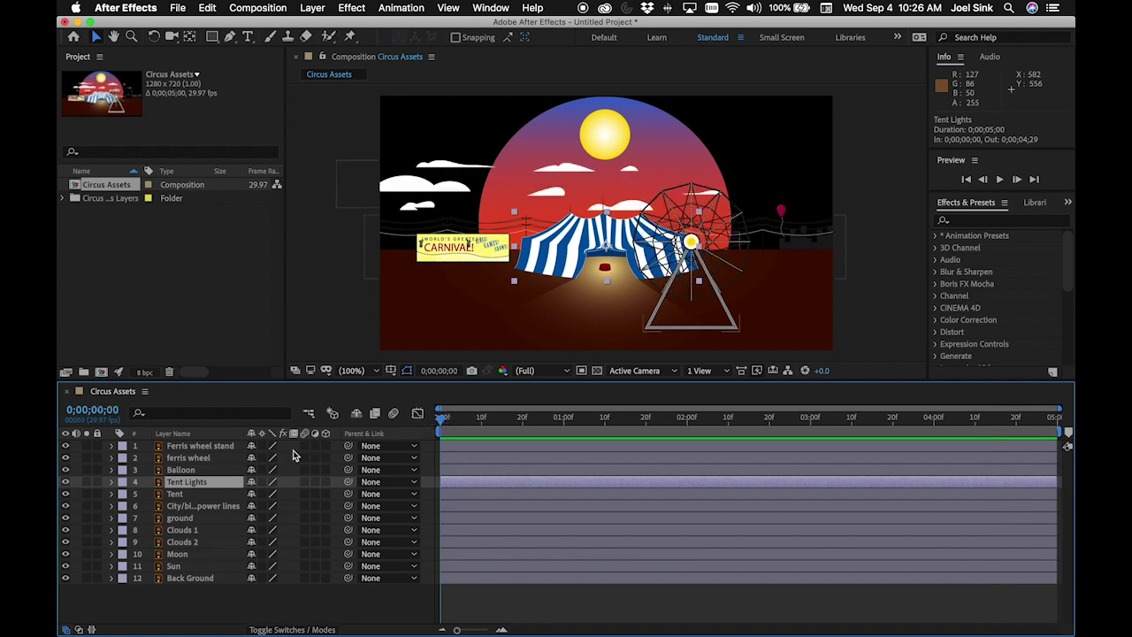
left_click(111, 483)
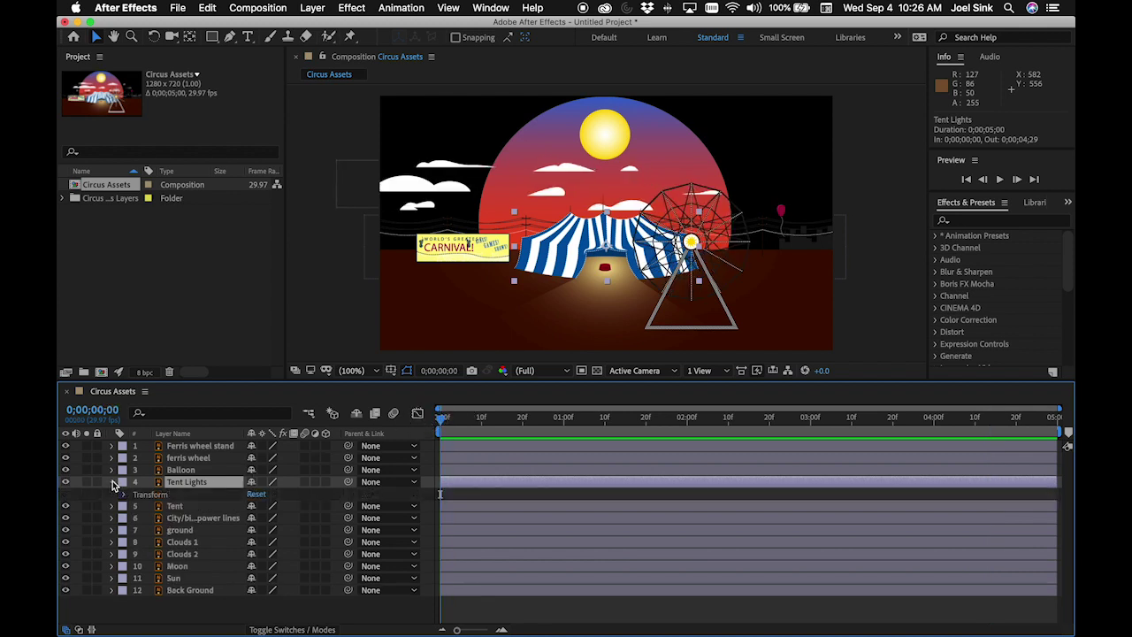
left_click(125, 496)
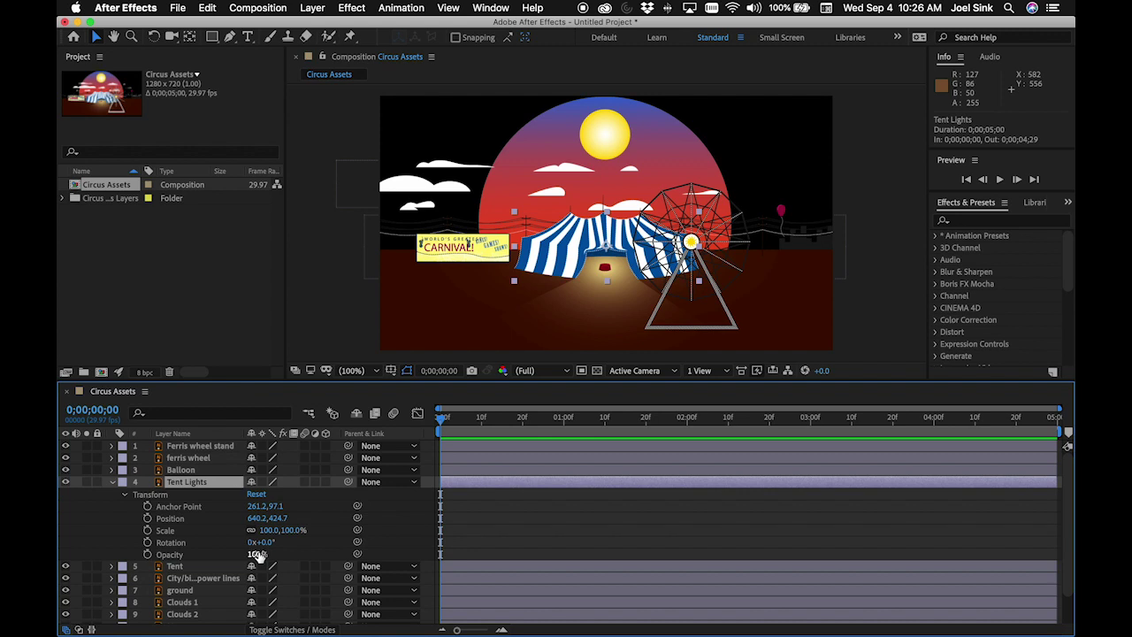
left_click(148, 555)
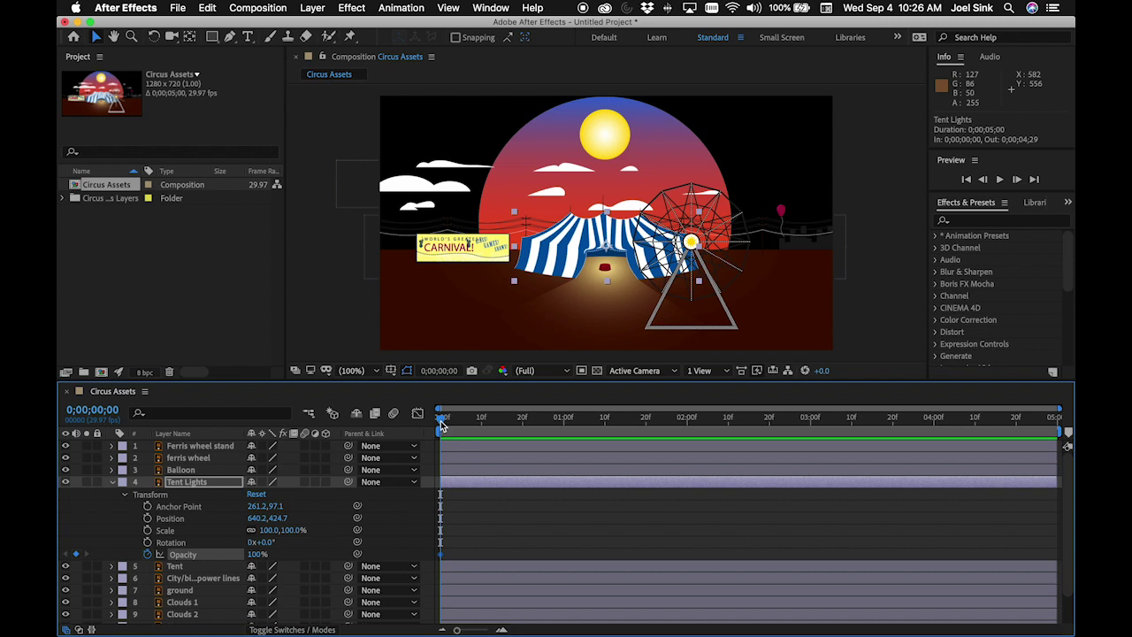
Add a 100% Opacity keyframe to the Tent Lights layer at 0;00;00;15
left_click_drag(442, 421, 502, 432)
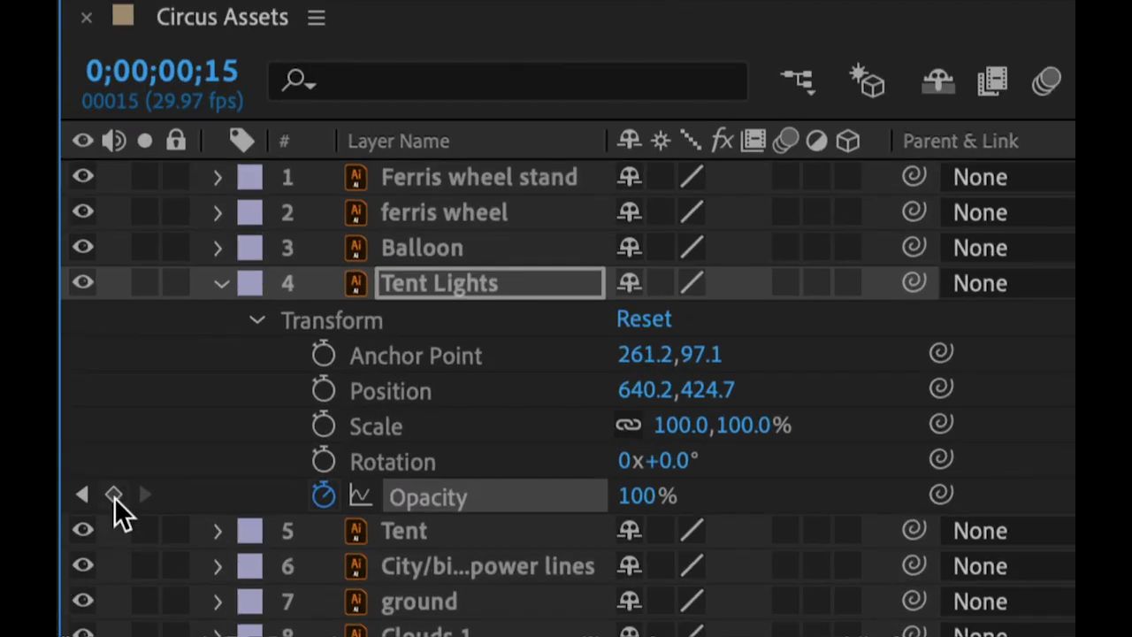
left_click(114, 495)
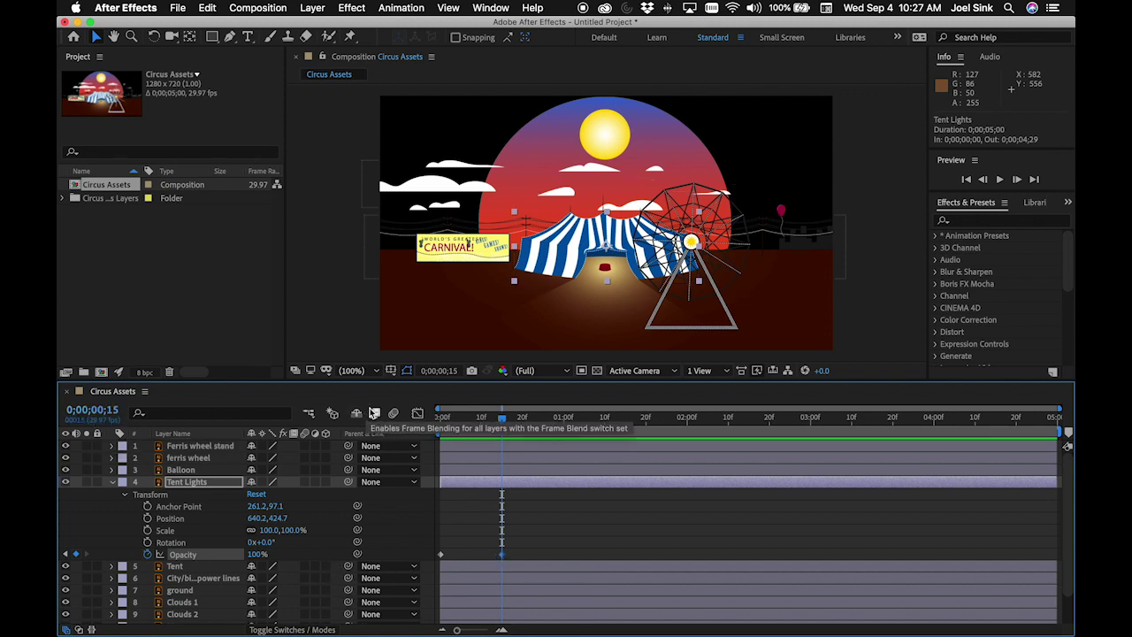
key("super+z")
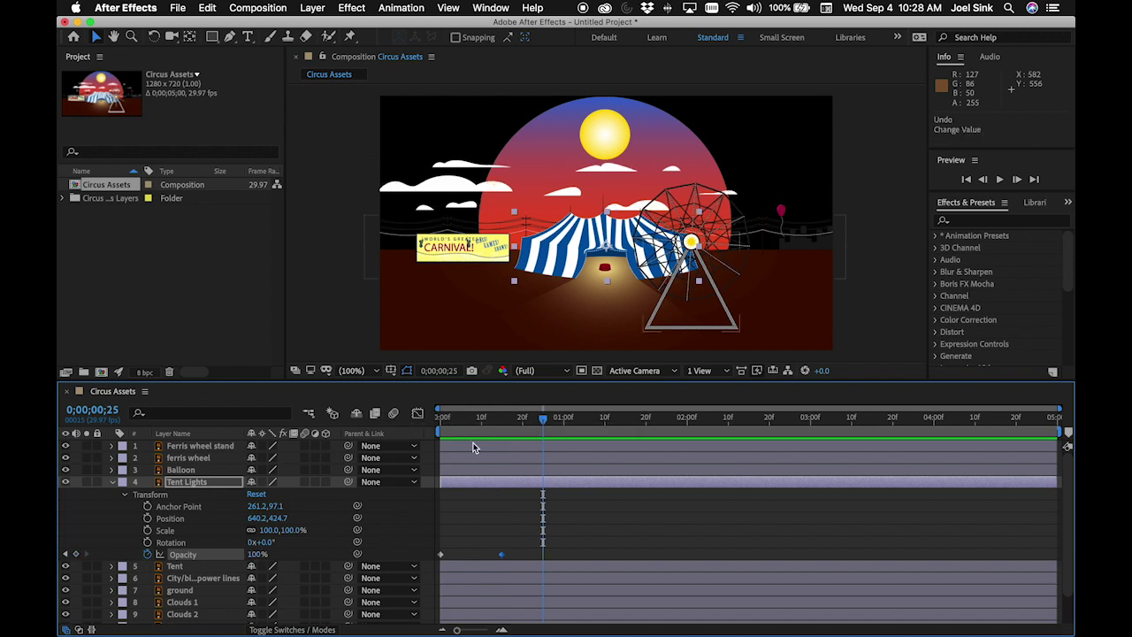
left_click_drag(543, 419, 501, 422)
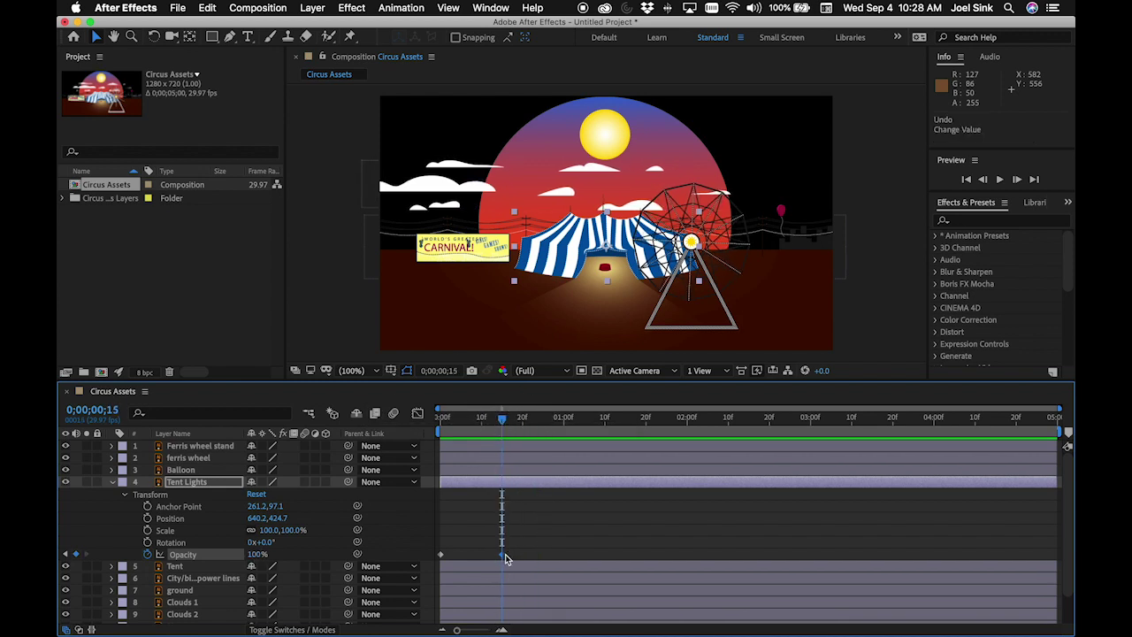
left_click(504, 422)
Set the Tent Lights layer's opacity to 0% at 0;00;00;20
left_click_drag(505, 422, 525, 427)
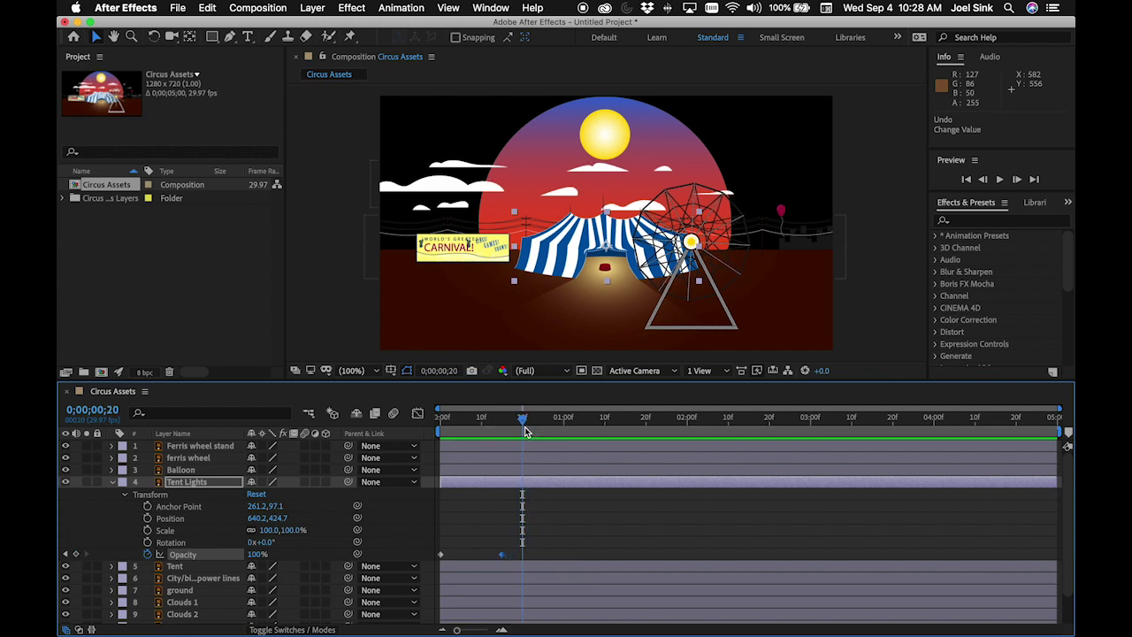
left_click(257, 555)
type("30")
type("0")
key("Return")
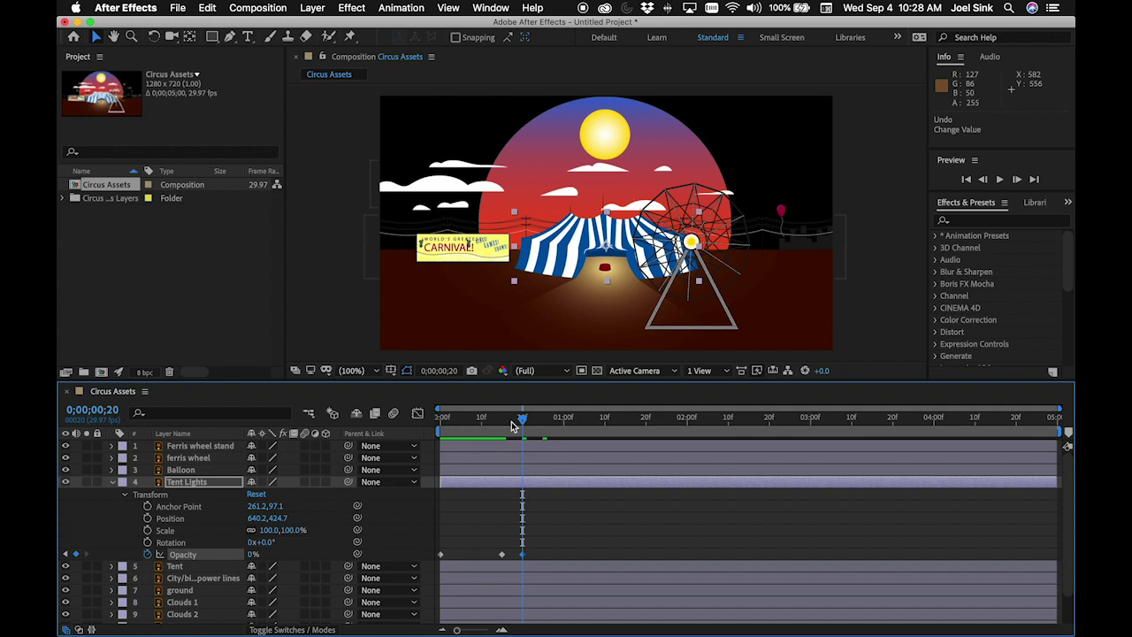
Add a 0% Opacity keyframe to the Tent Lights layer at 0;00;00;25
mouse_move(521, 424)
left_mouse_down()
mouse_move(485, 424)
mouse_move(521, 428)
left_mouse_up()
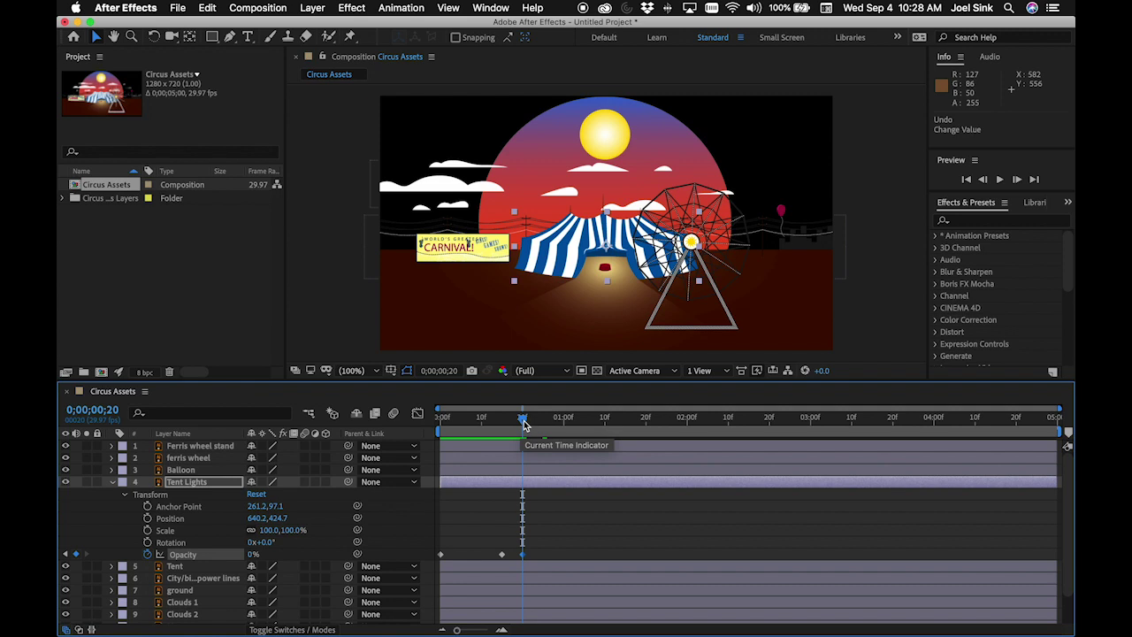
left_click_drag(523, 425, 545, 426)
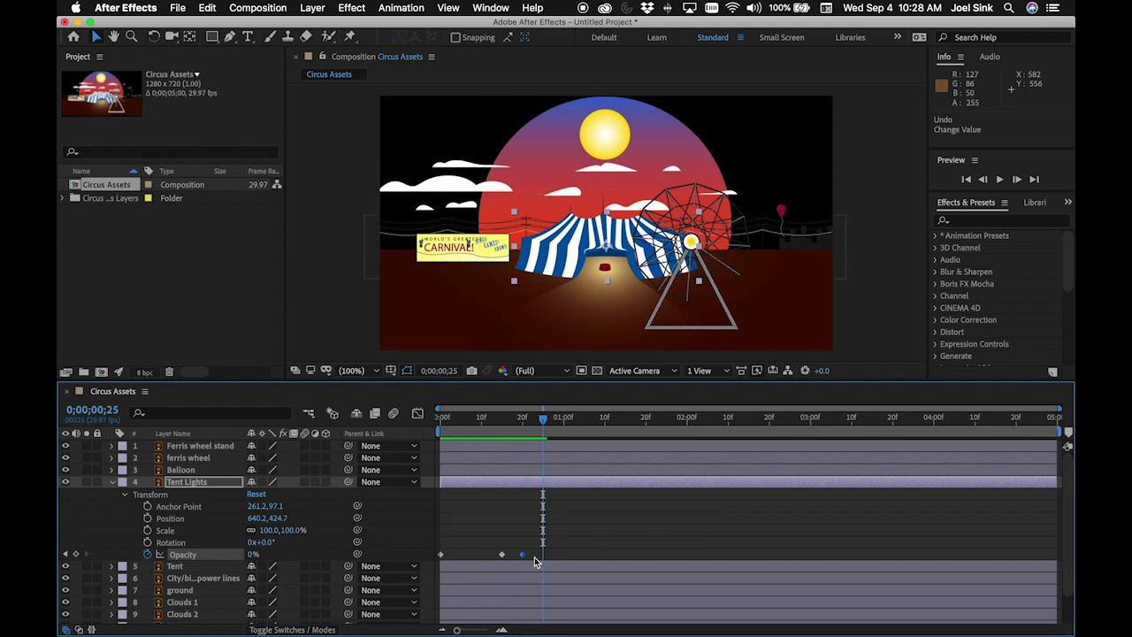
left_click(76, 554)
Copy the four Tent Lights opacity keyframes and paste them at 0;00;01;00
left_click_drag(550, 421, 568, 436)
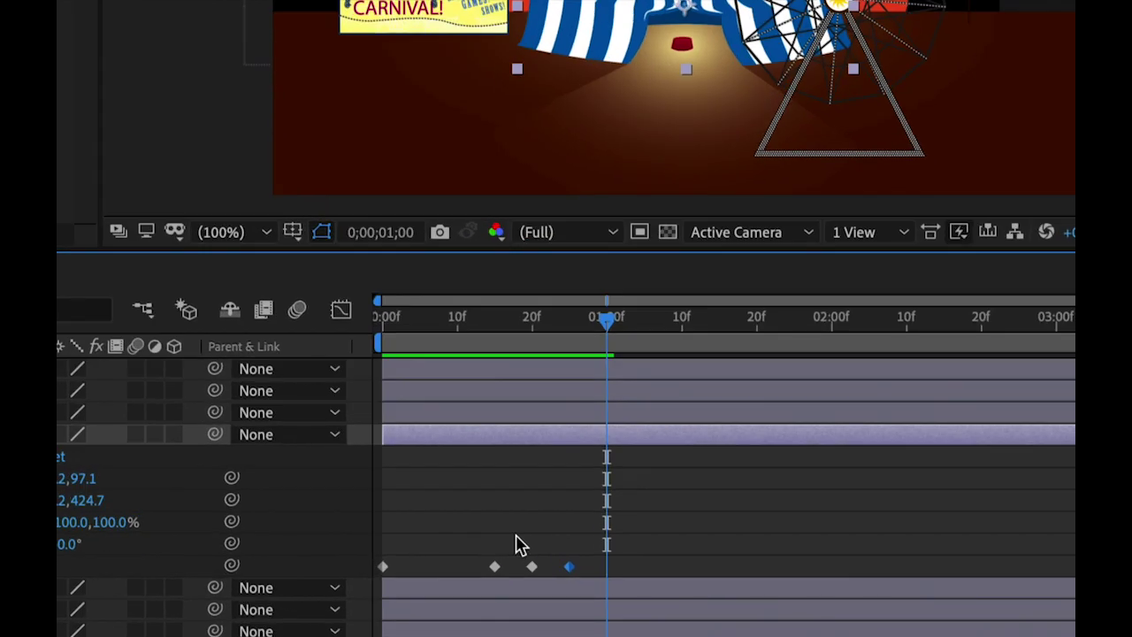
left_click_drag(589, 542, 375, 581)
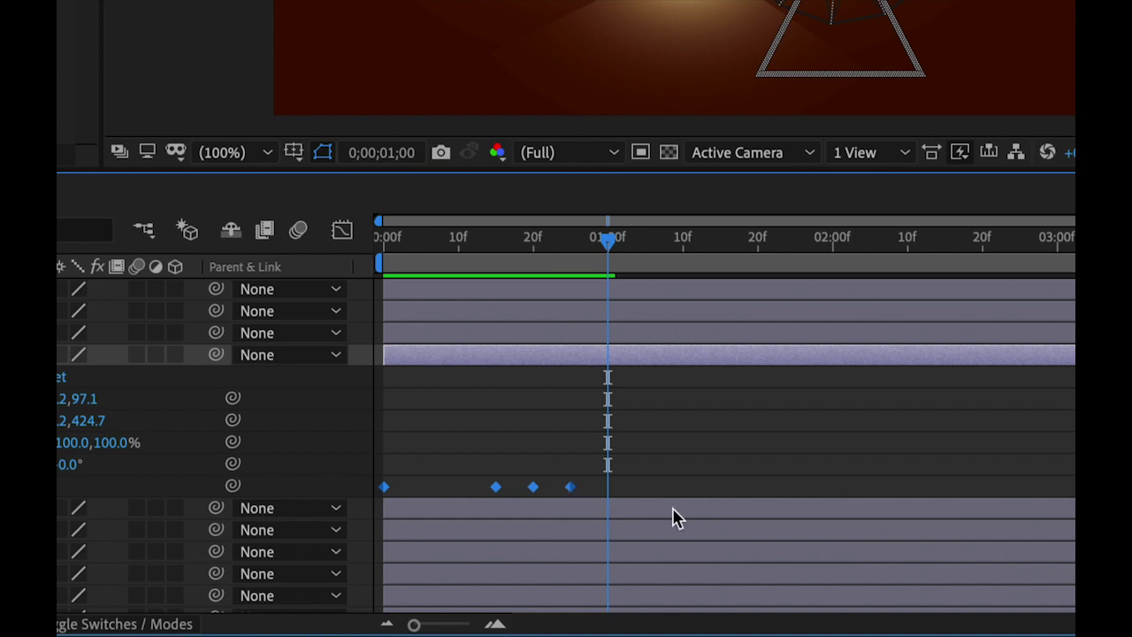
key("ctrl+v")
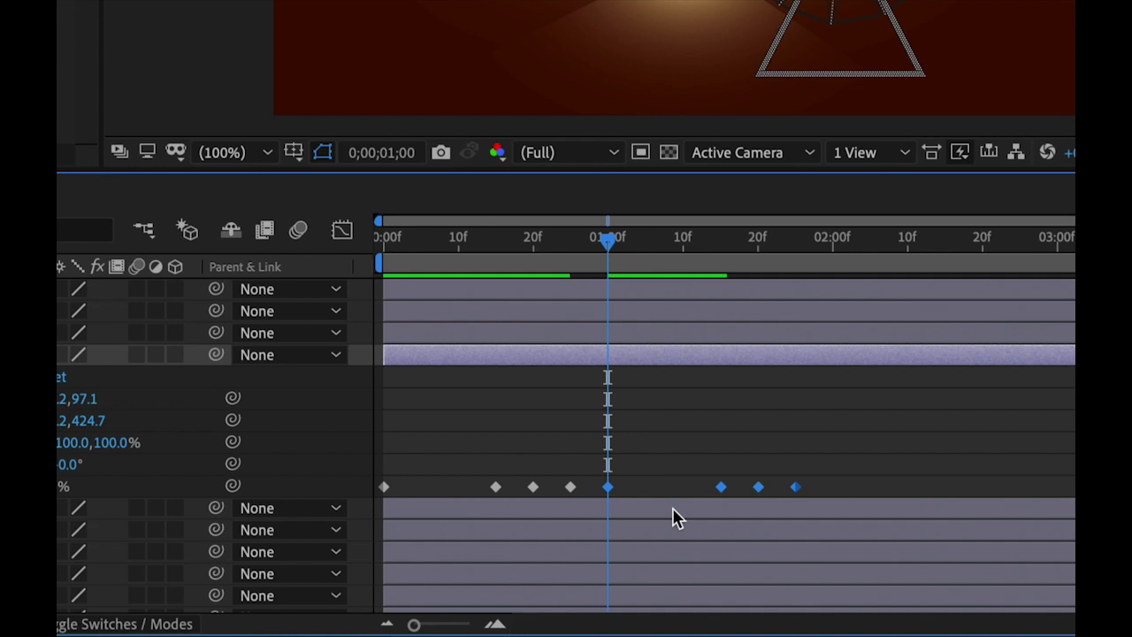
Paste the copied opacity keyframes on the Tent Lights layer at 0;00;02;00, 0;00;03;00 and 0;00;04;00
left_click_drag(608, 242, 830, 288)
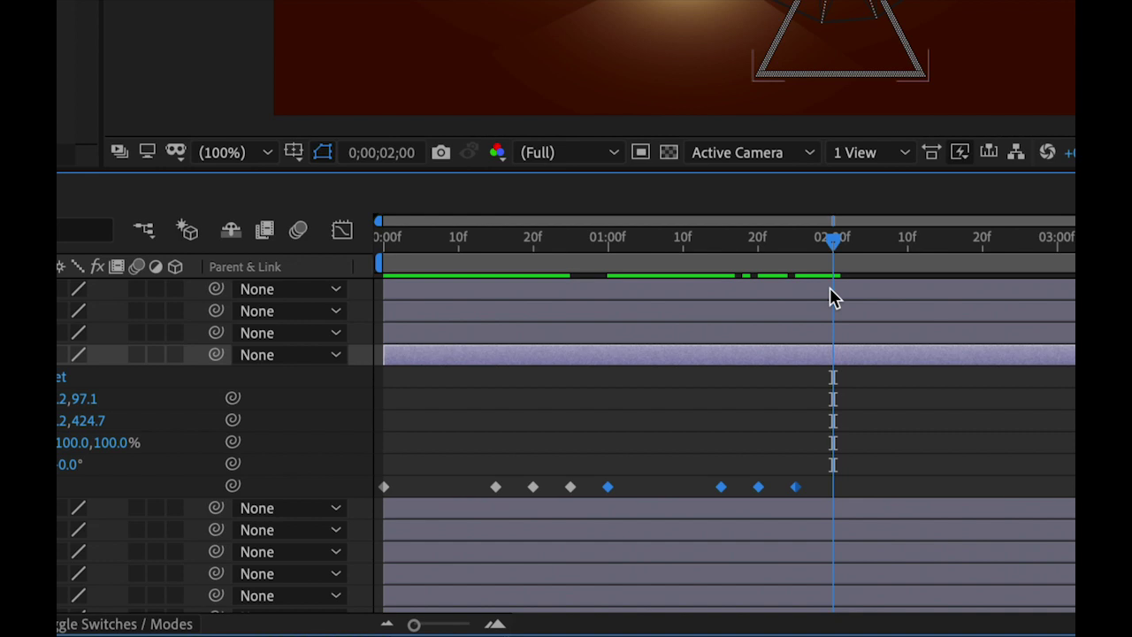
key("ctrl+v")
left_click_drag(839, 248, 1039, 283)
key("ctrl+z")
key("ctrl+v")
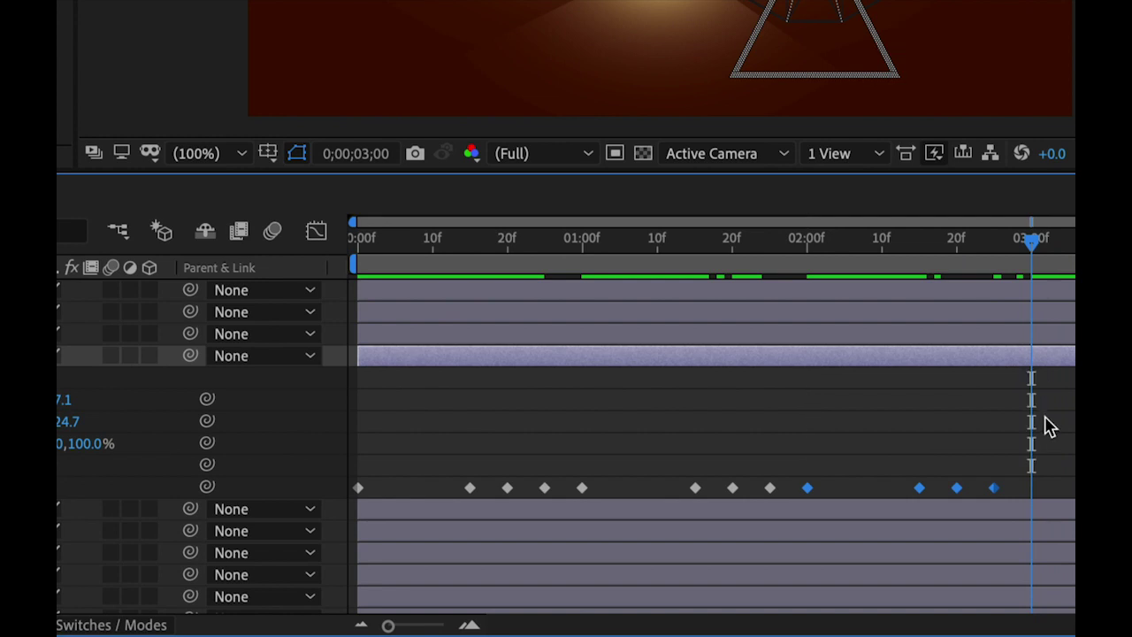
key("ctrl+v")
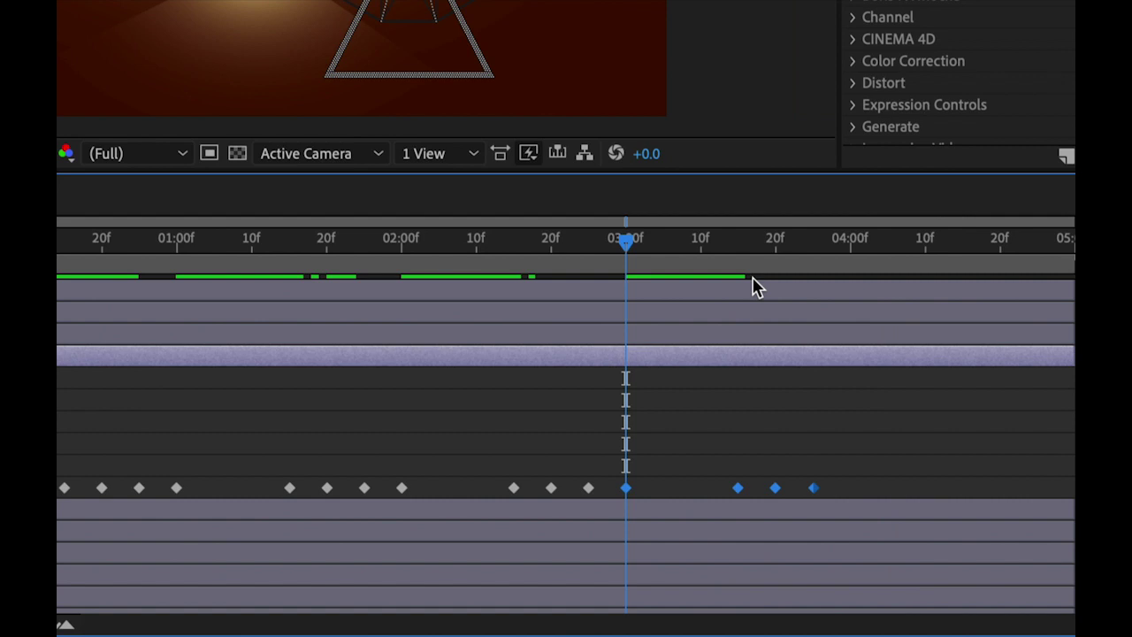
left_click_drag(625, 242, 846, 331)
key("ctrl+v")
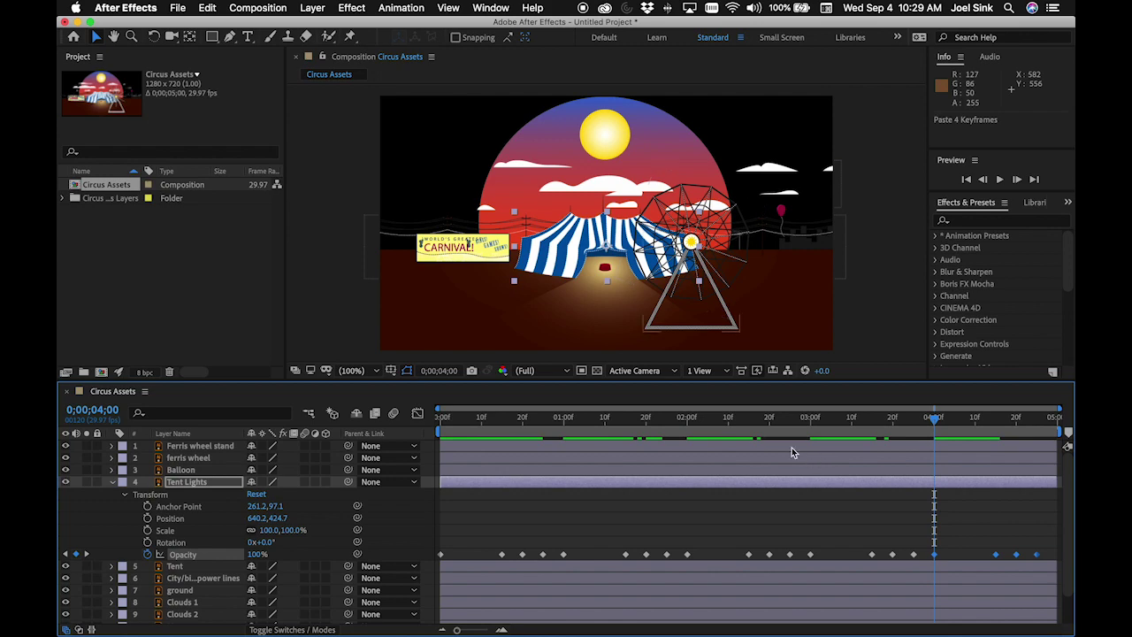
Preview the flickering tent lights with the composition view maximized and restore the normal view
left_click_drag(695, 386, 691, 439)
key("grave")
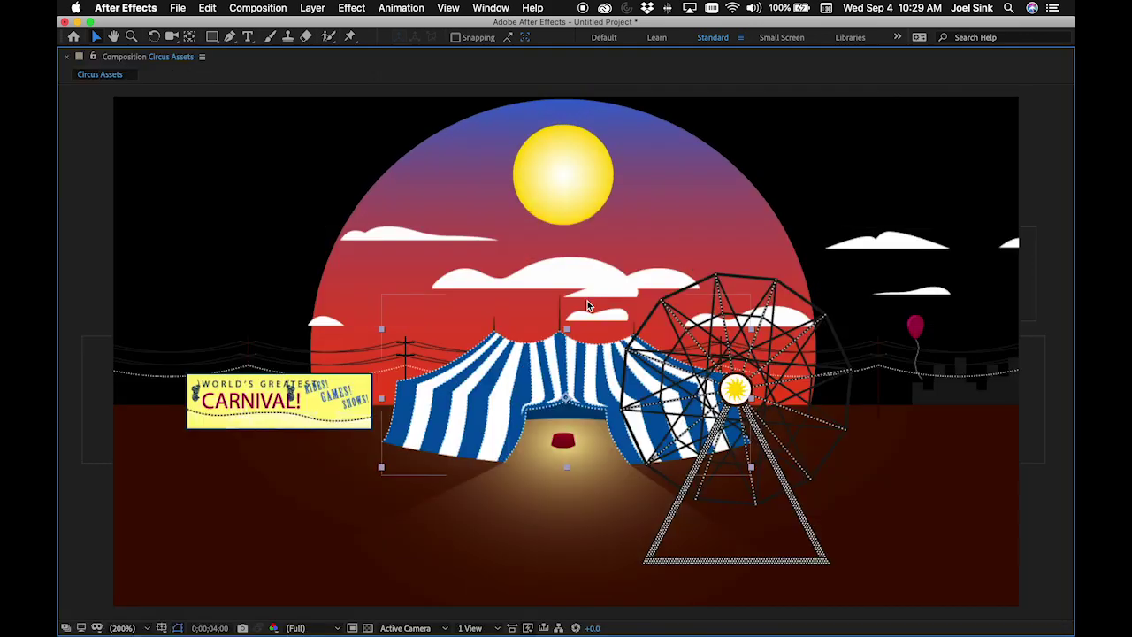
key("space")
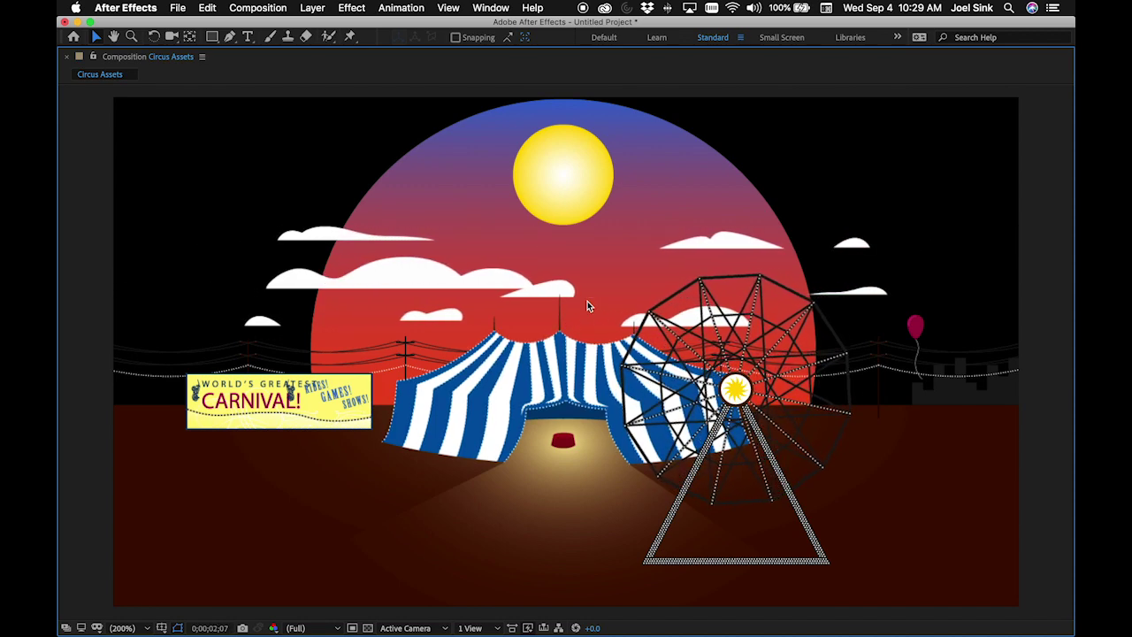
key("grave")
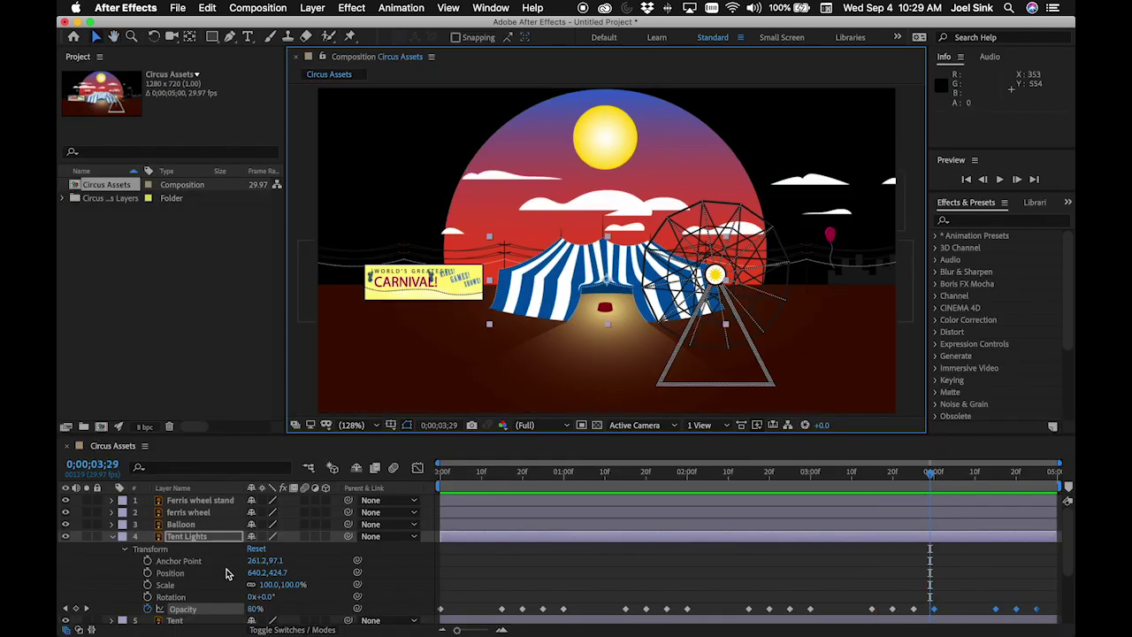
Collapse the Tent Lights layer and move the balloon from beside the ferris wheel to the tent entrance
left_click(112, 537)
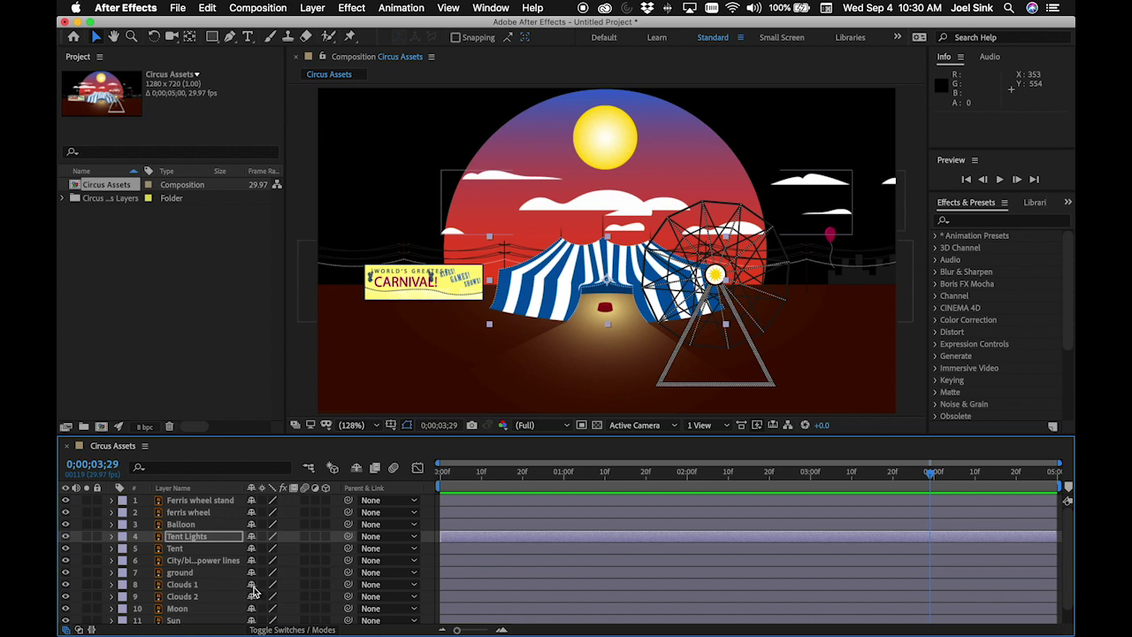
left_click(196, 525)
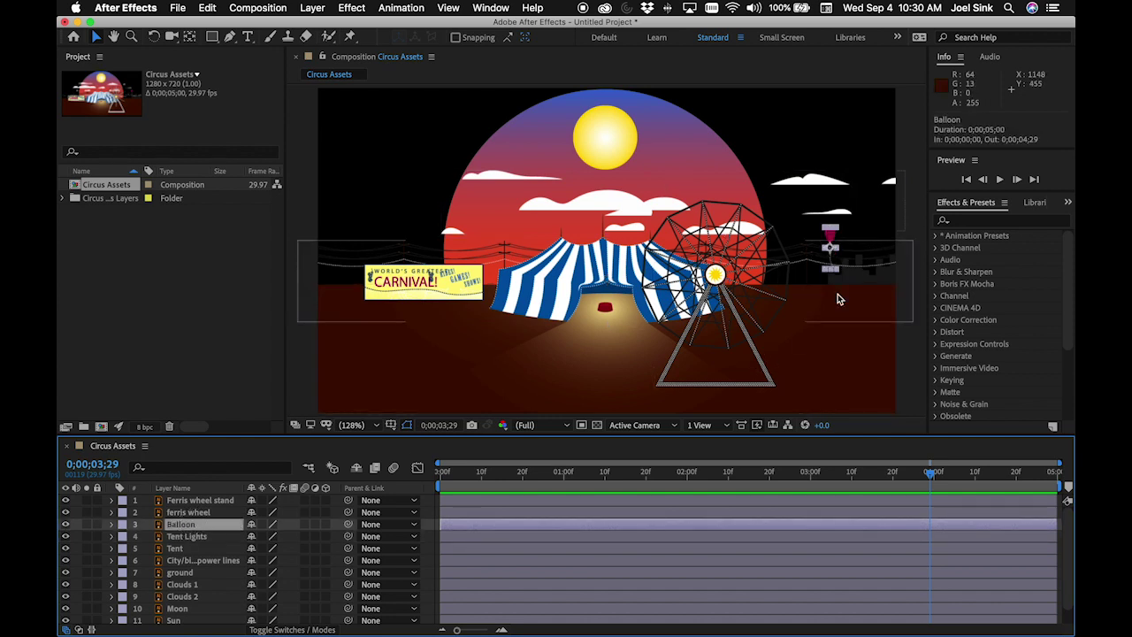
key("grave")
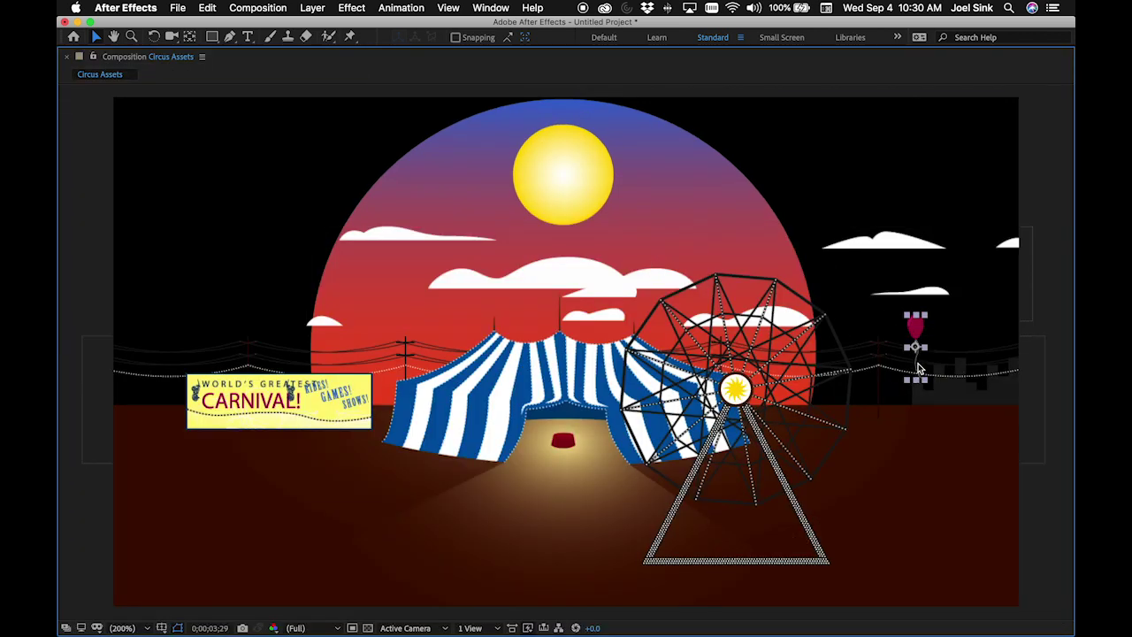
left_click_drag(919, 331, 566, 435)
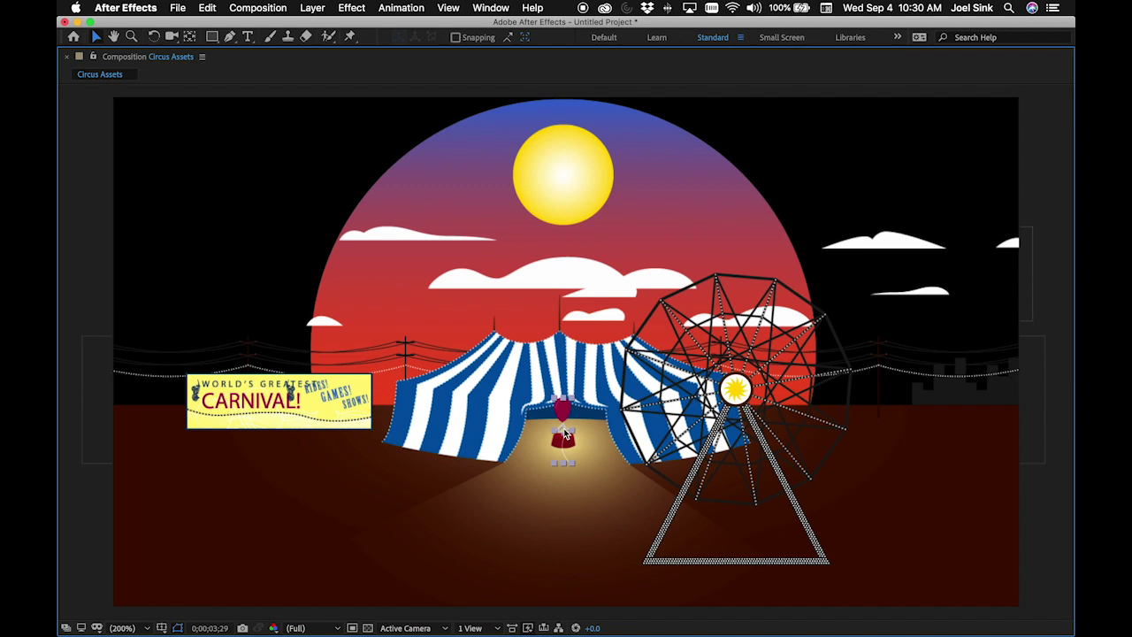
key("grave")
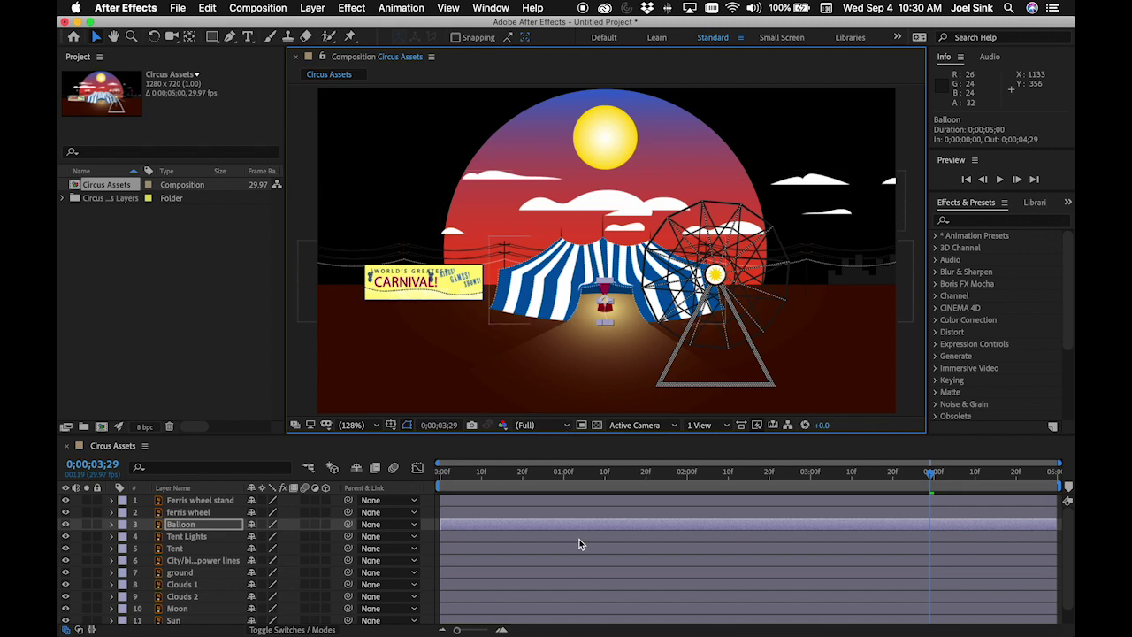
Set the Balloon layer's scale to 50% and add Scale and Position keyframes at 0;00;01;00
left_click_drag(513, 478, 567, 495)
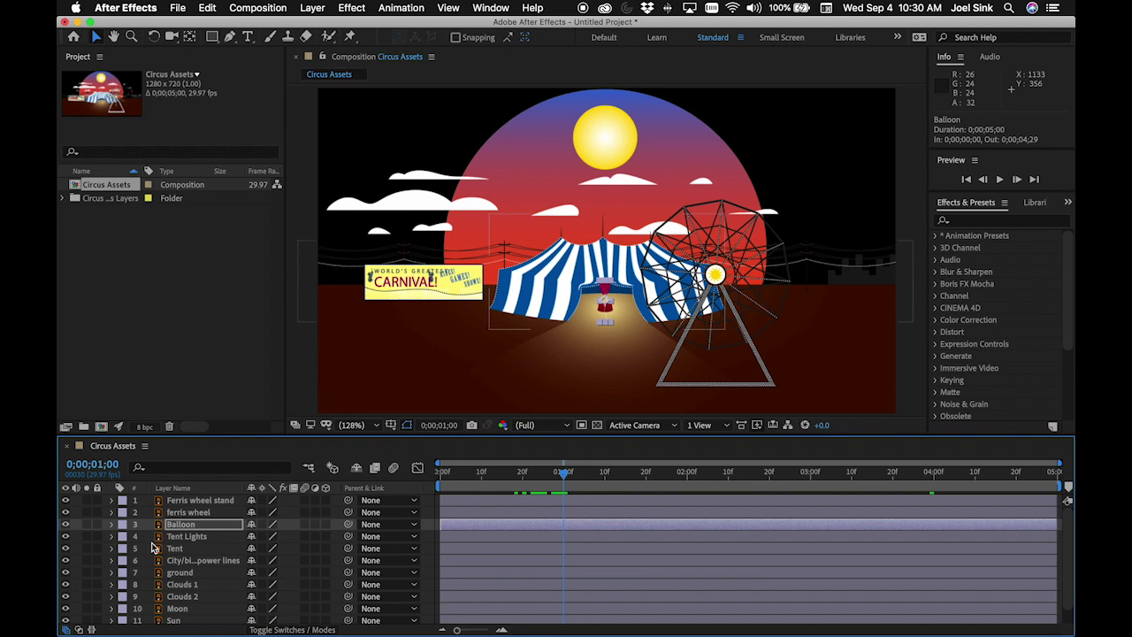
left_click(112, 525)
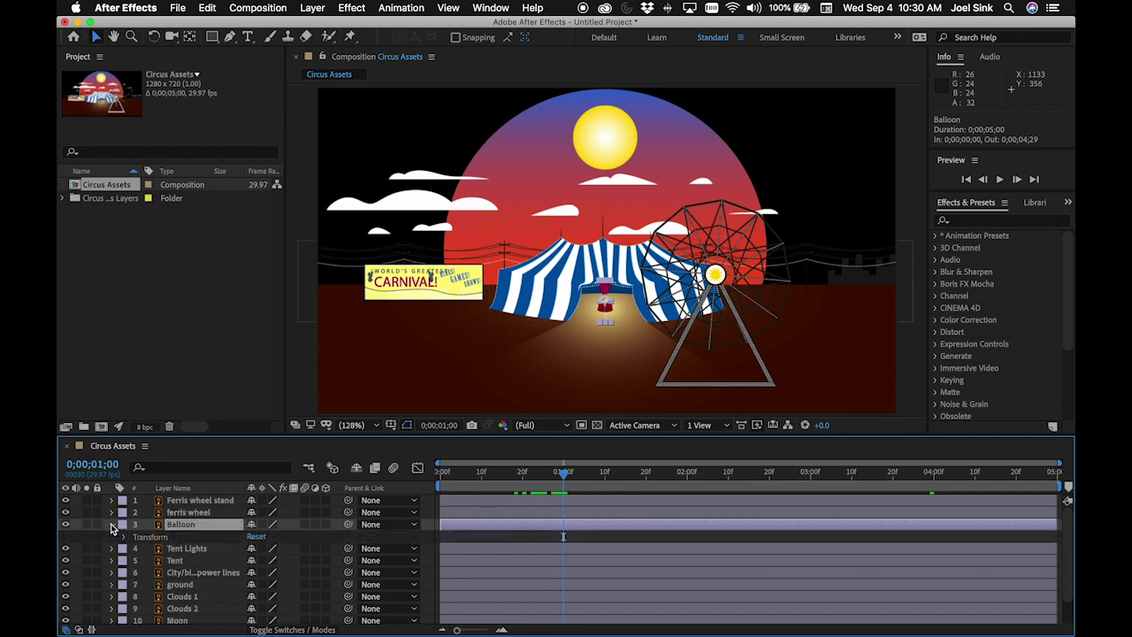
left_click(124, 537)
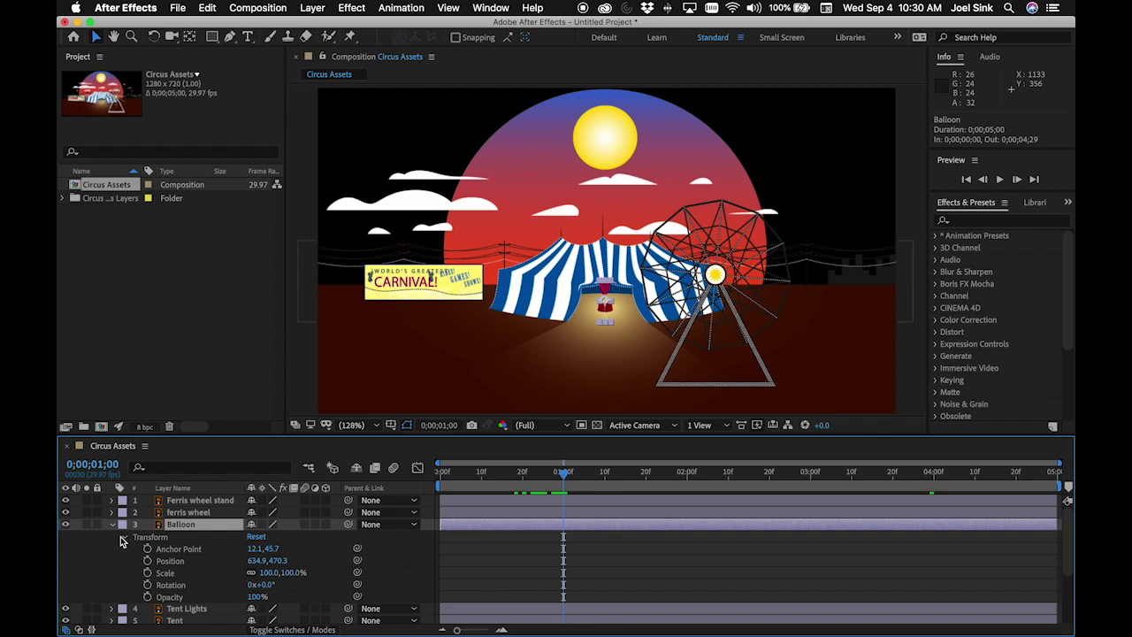
left_click(270, 574)
type("50")
key("Return")
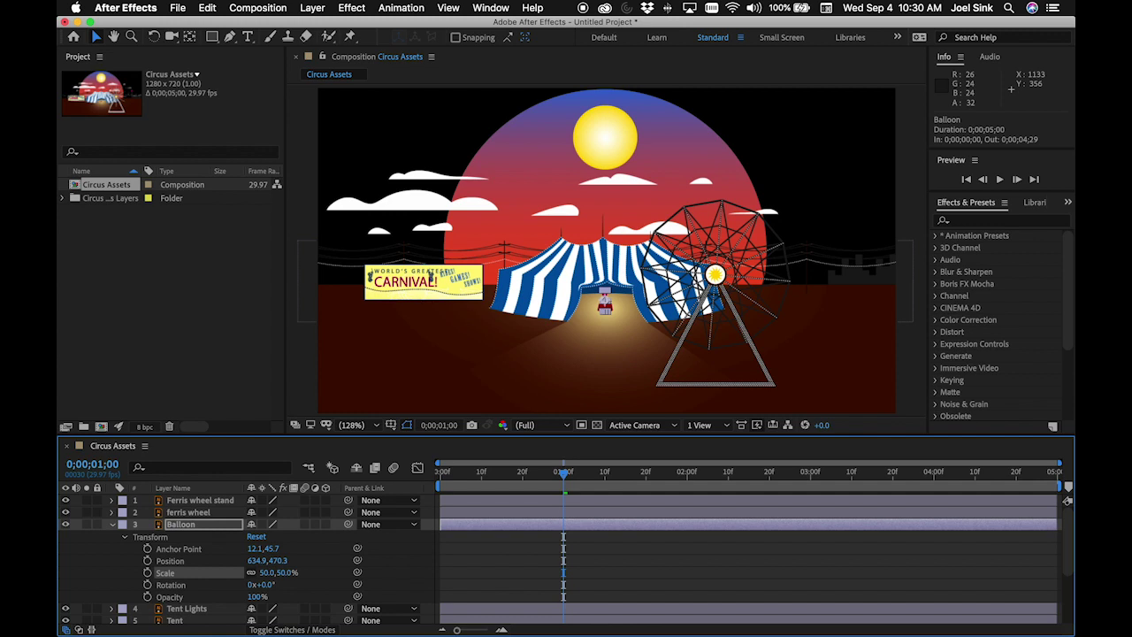
left_click(147, 572)
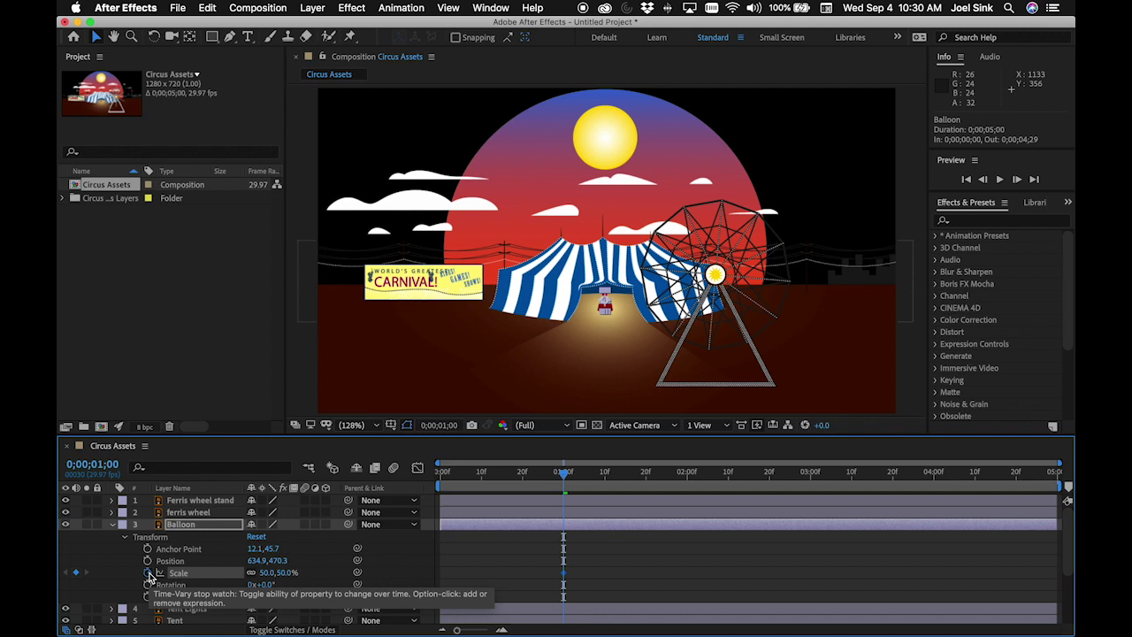
left_click(148, 561)
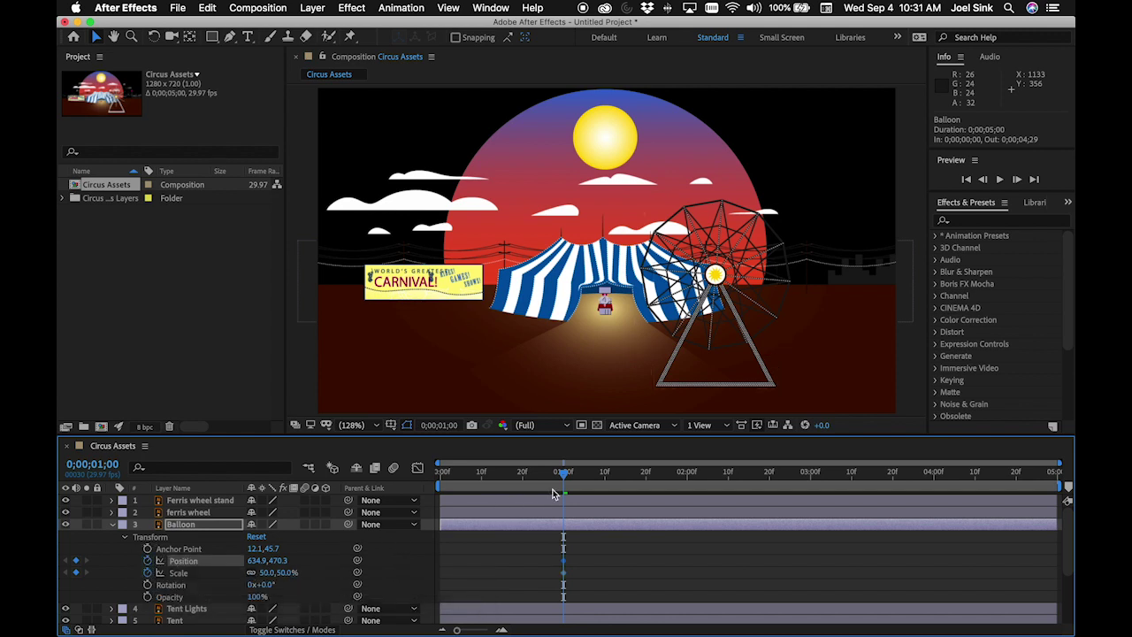
At 0;00;04;00, move the balloon outside the scene's upper-left corner to about -39.7, 49.2 and set its scale to 150%
left_click_drag(566, 478, 935, 519)
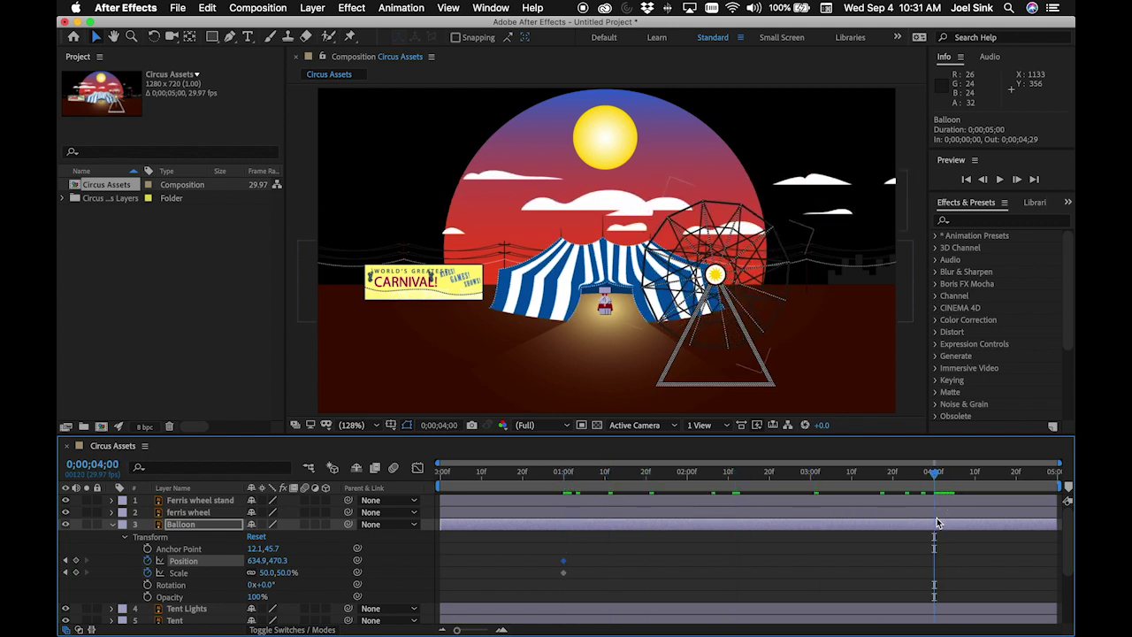
left_click_drag(604, 301, 299, 108)
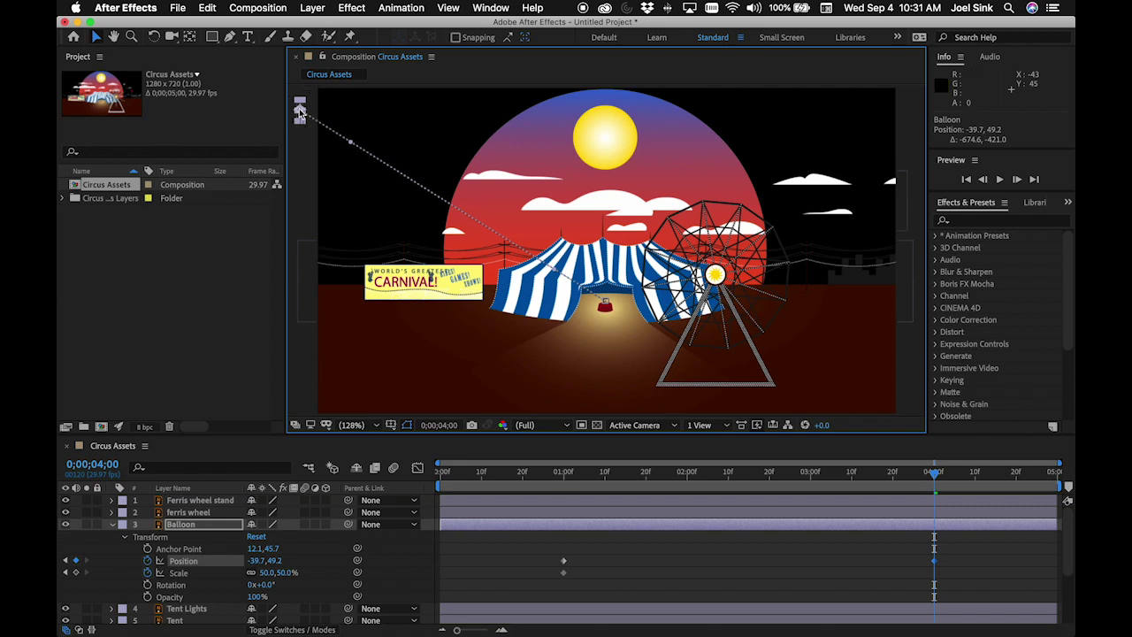
left_click(263, 573)
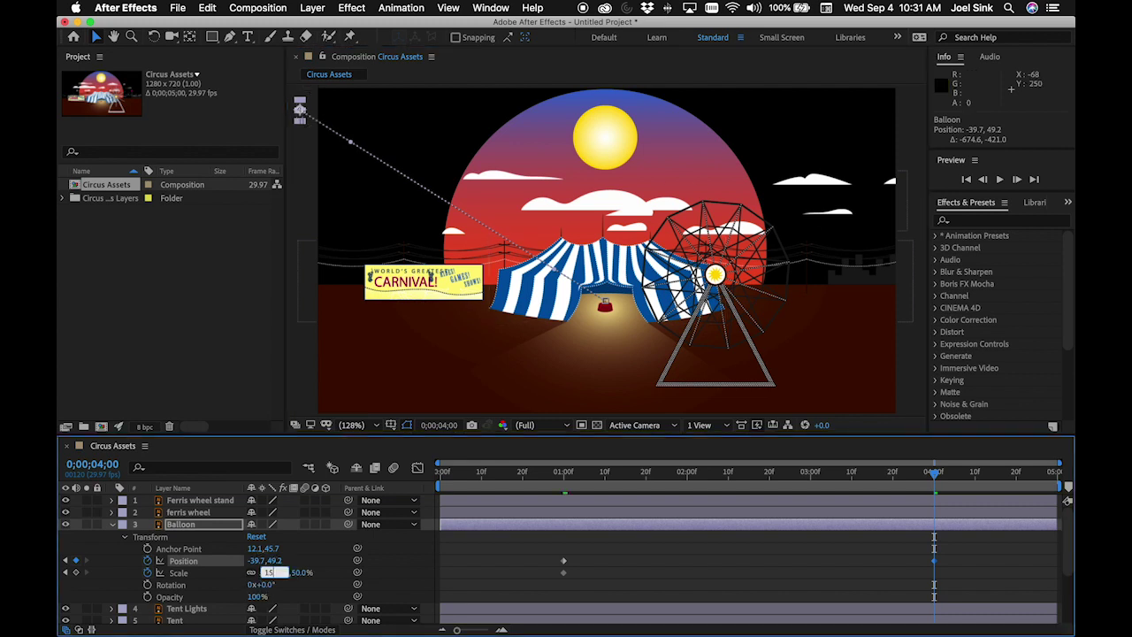
key("Return")
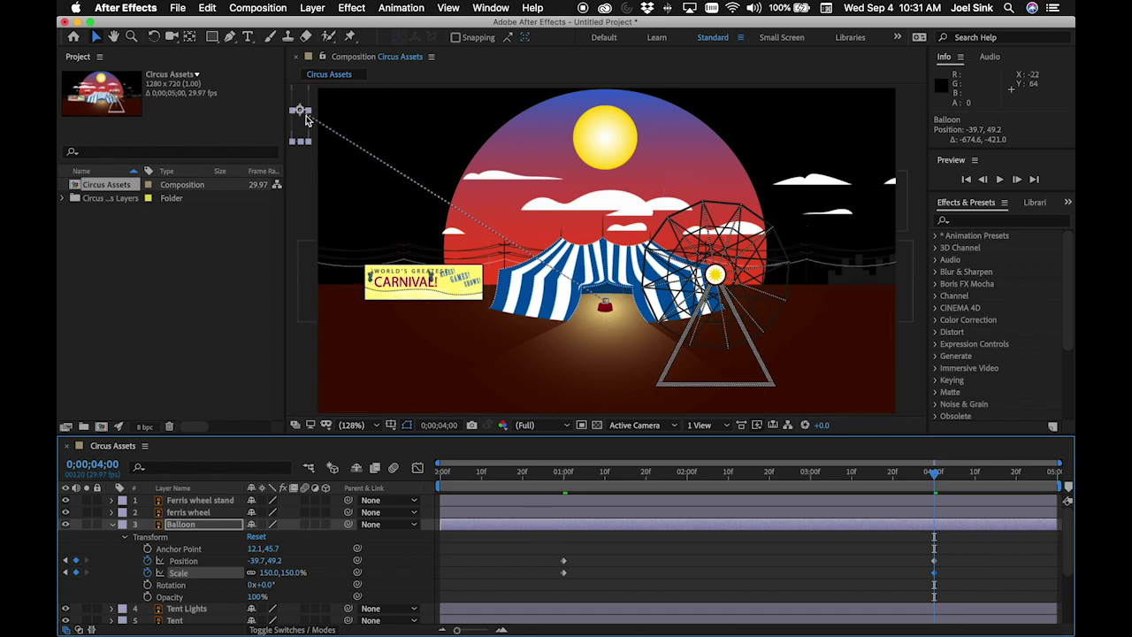
Bend the balloon's motion path into a curve by adjusting the direction handles of its start and end Position keyframes
left_click(605, 305)
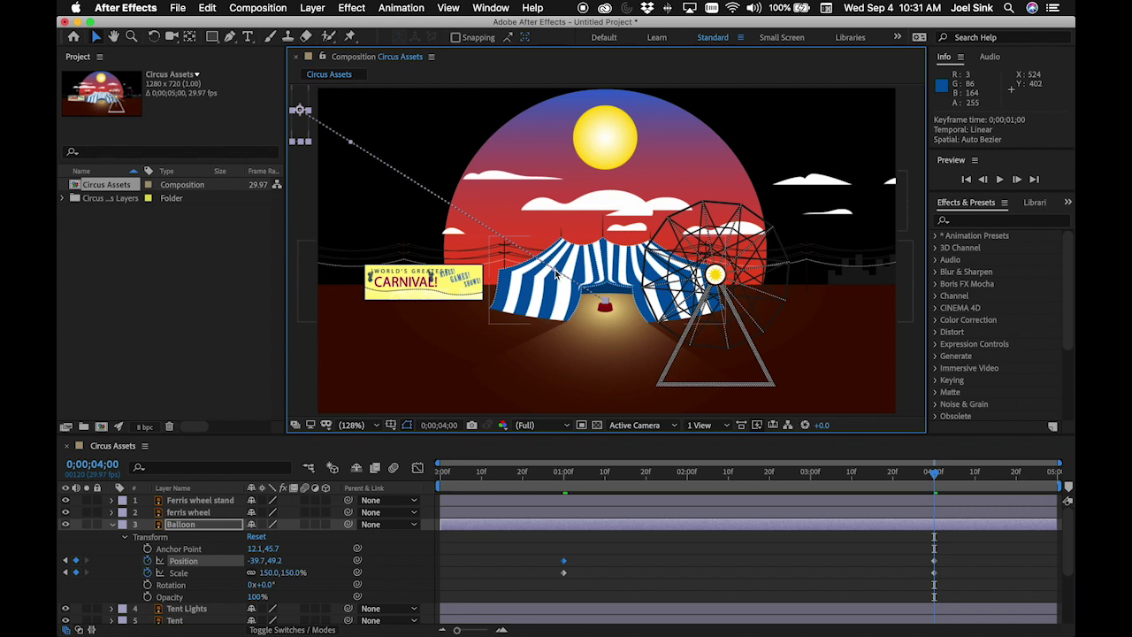
left_click_drag(556, 270, 466, 284)
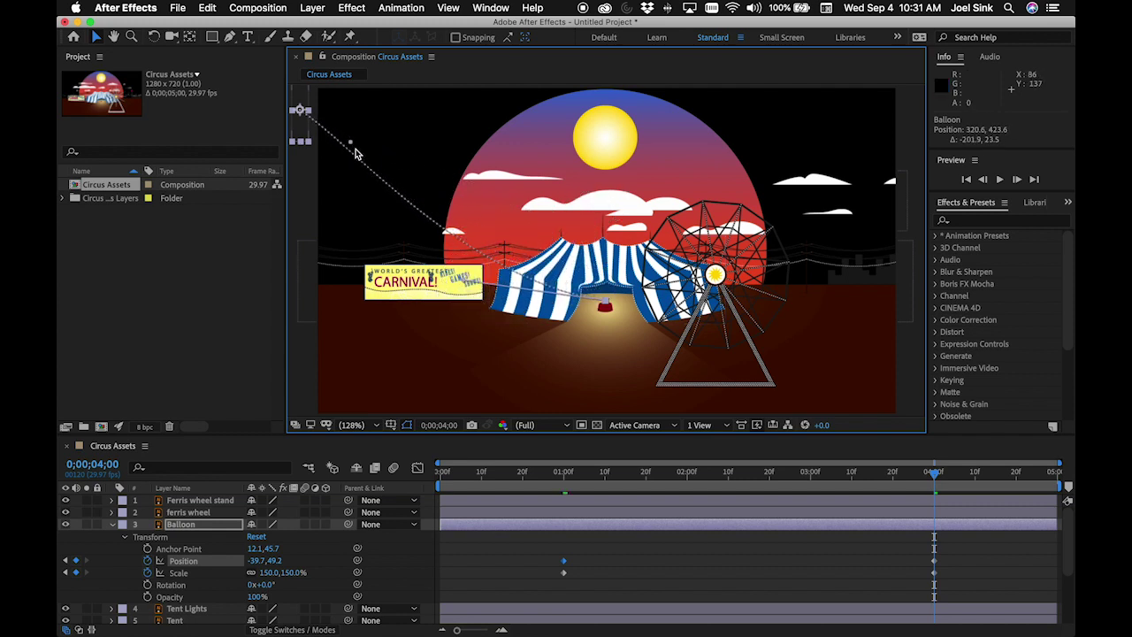
left_click_drag(349, 145, 478, 144)
left_click_drag(472, 281, 459, 303)
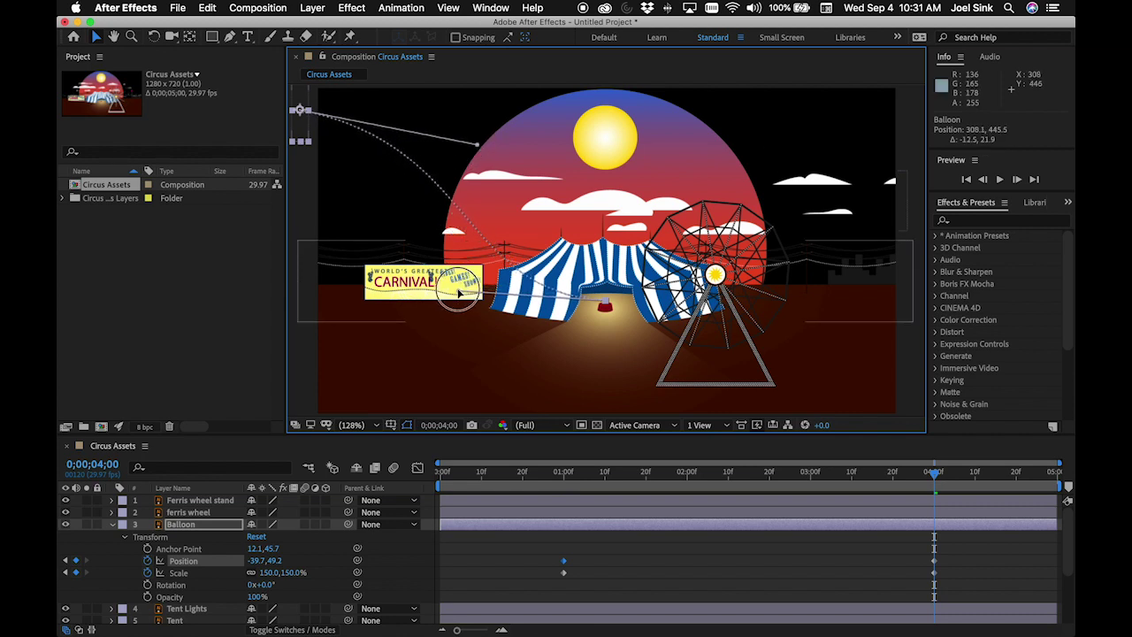
left_click_drag(478, 144, 470, 140)
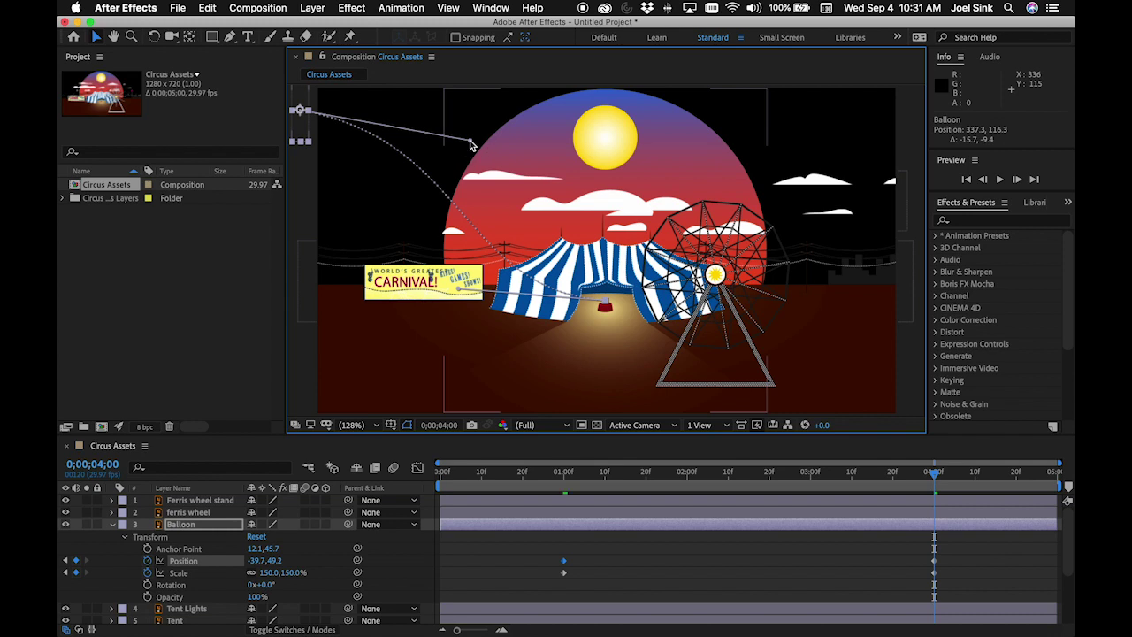
Preview the balloon flying along its curved path and collapse the Balloon layer
key("space")
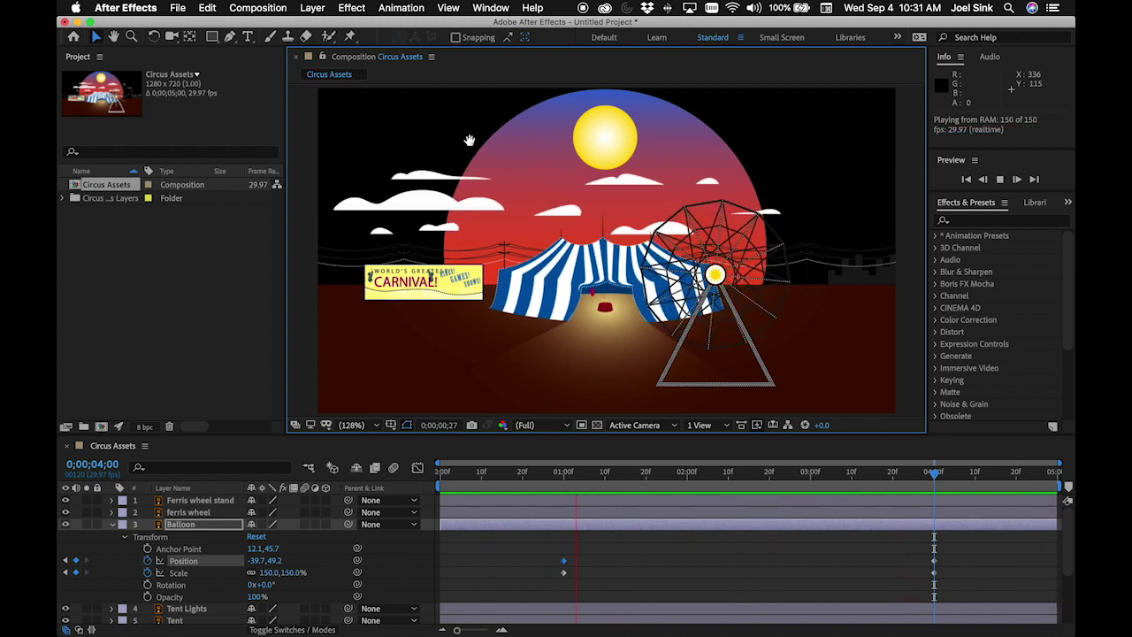
key("space")
left_click(113, 525)
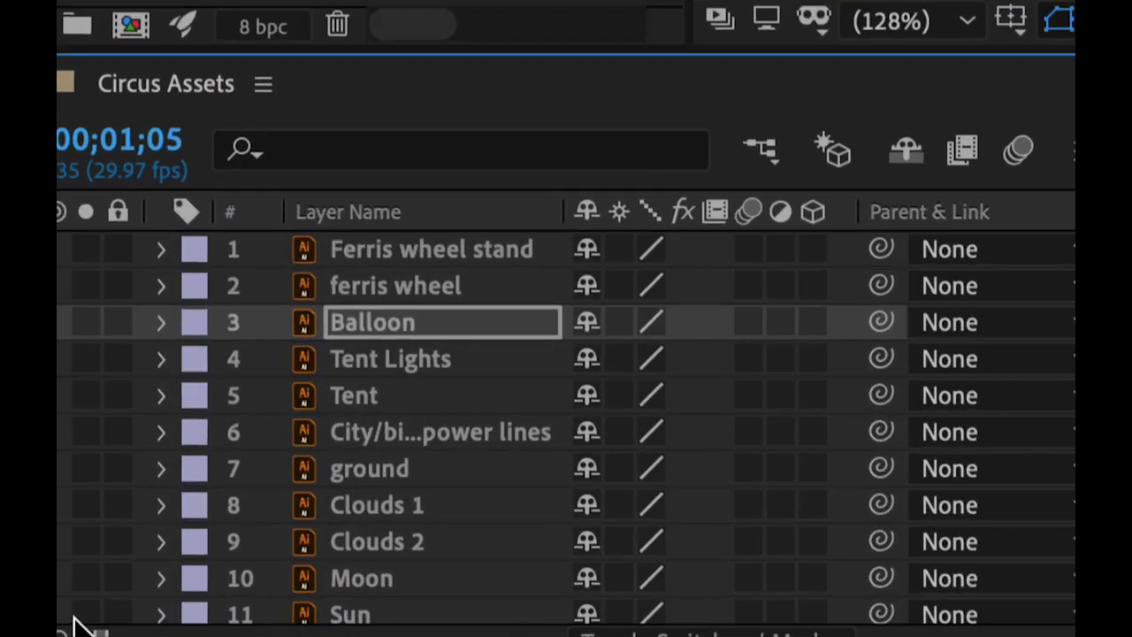
Select the Sun layer and move the current time to 0;00;02;15
left_click(371, 323)
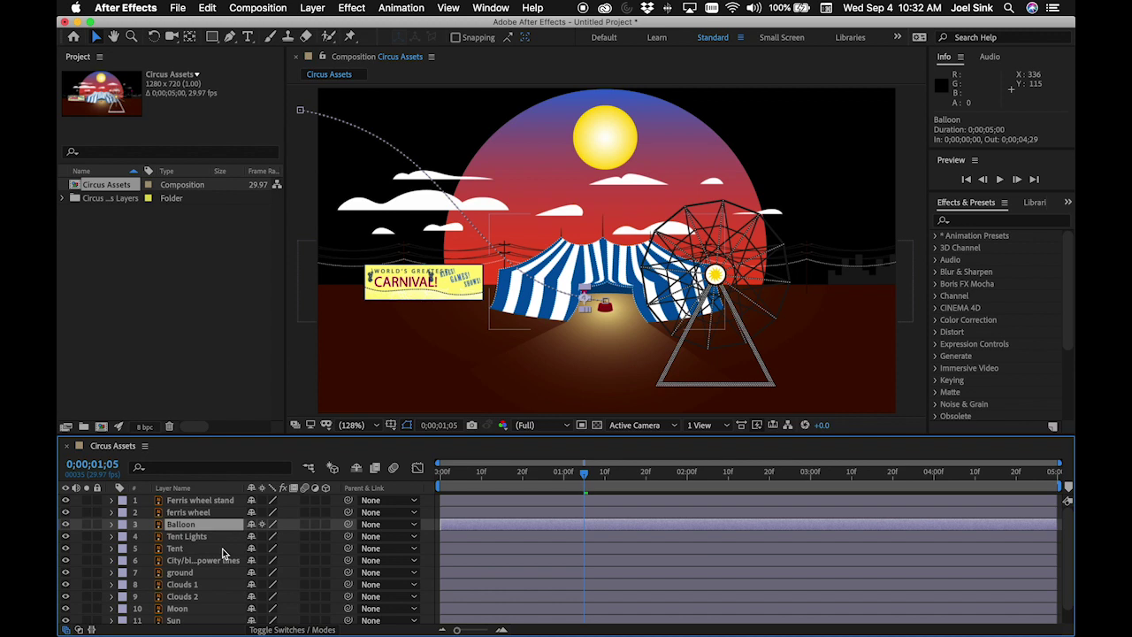
left_click(200, 501)
left_click(177, 620)
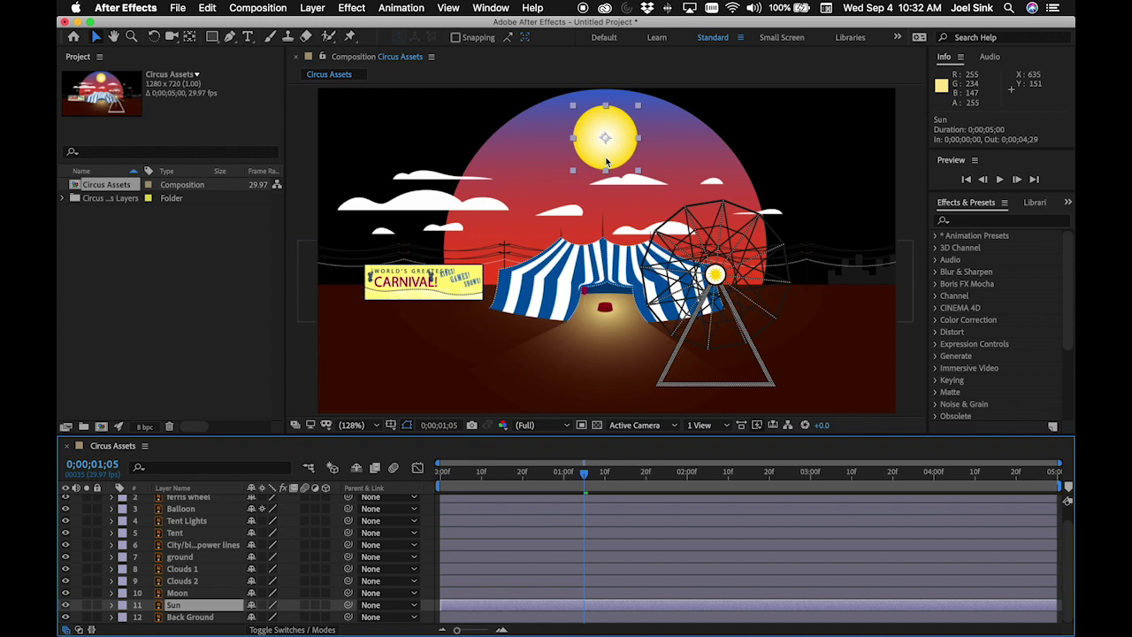
left_click(585, 476)
left_click_drag(585, 476, 748, 501)
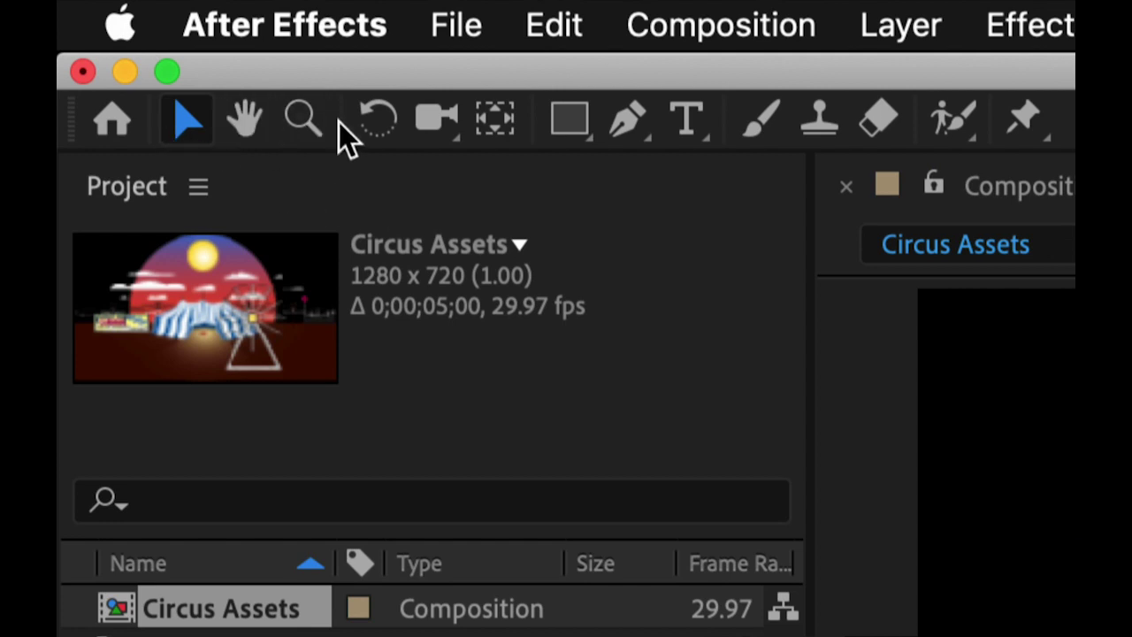
With the composition view maximized, use the Pan Behind tool to move the Sun's anchor point onto the red podium at the tent entrance
left_click(495, 119)
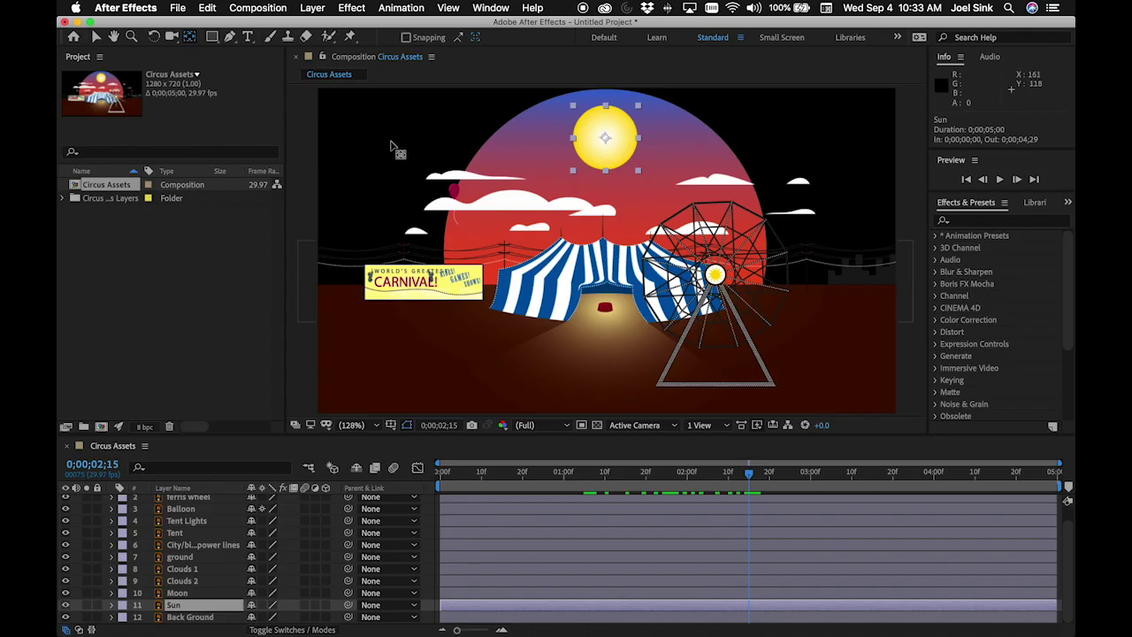
key("grave")
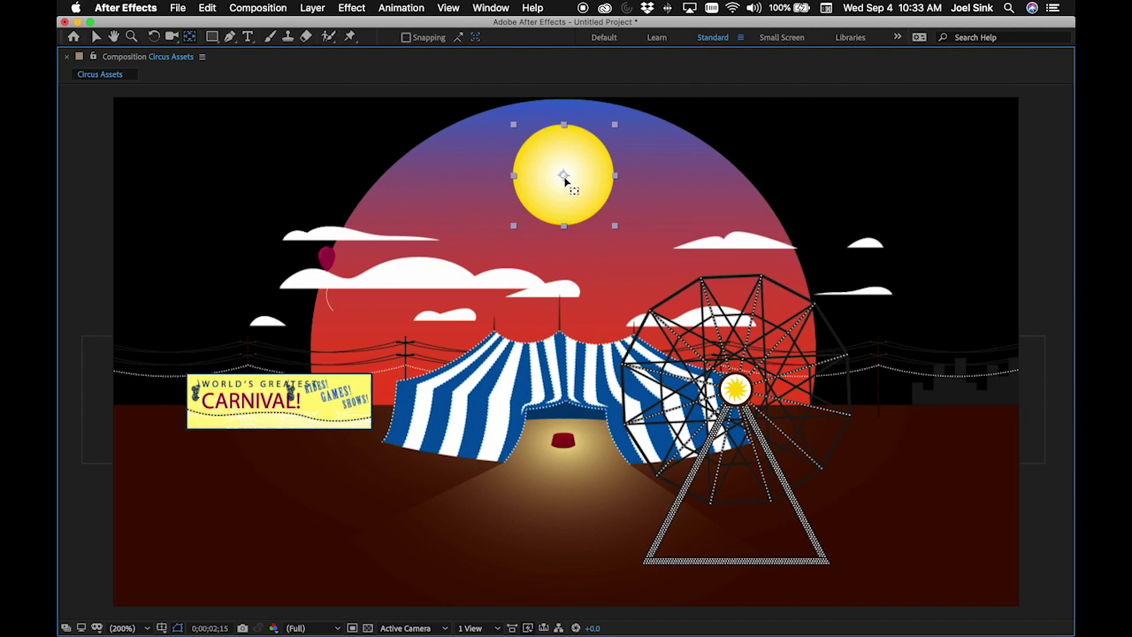
left_click_drag(563, 178, 564, 443)
key("grave")
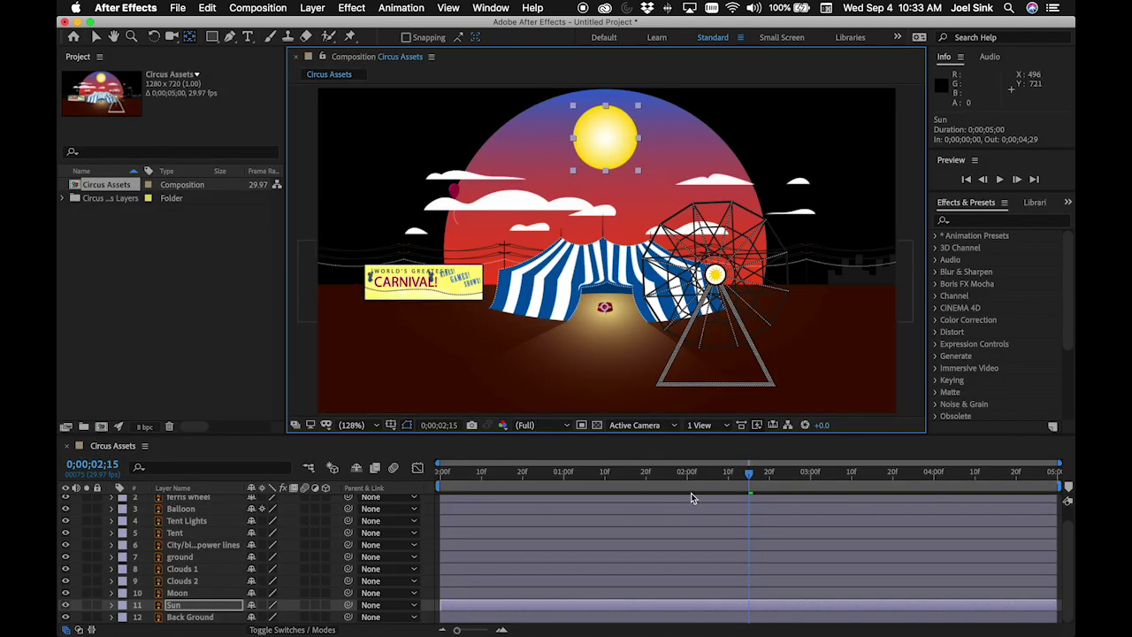
Expand the Sun layer's transform properties and add a Rotation keyframe at 0;00;02;15
left_click(177, 609)
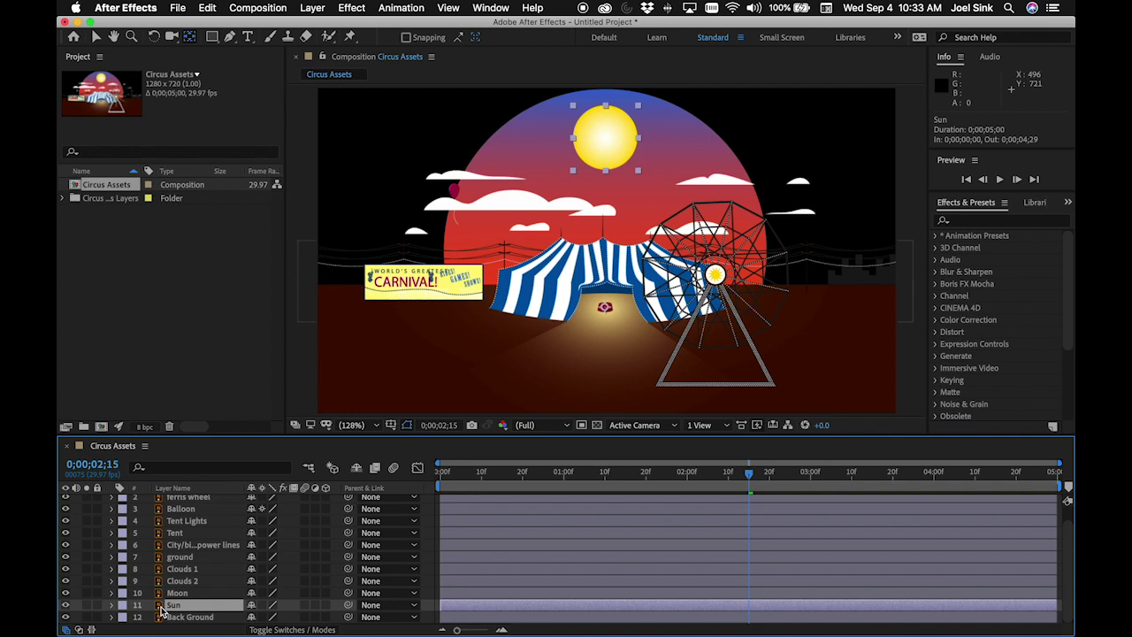
left_click(113, 606)
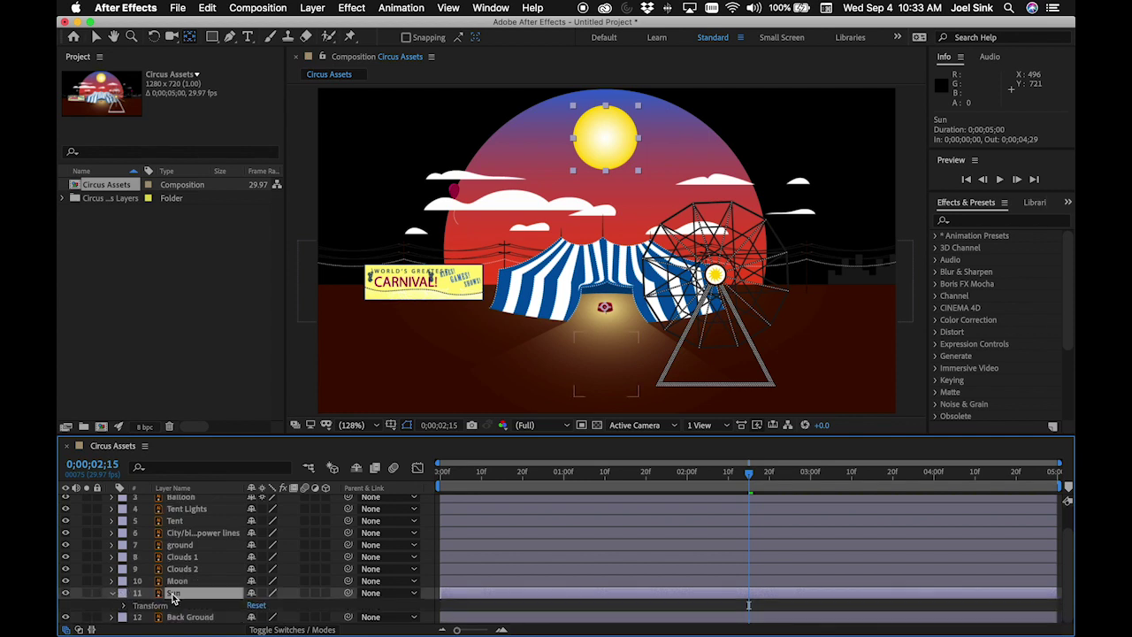
left_click(125, 606)
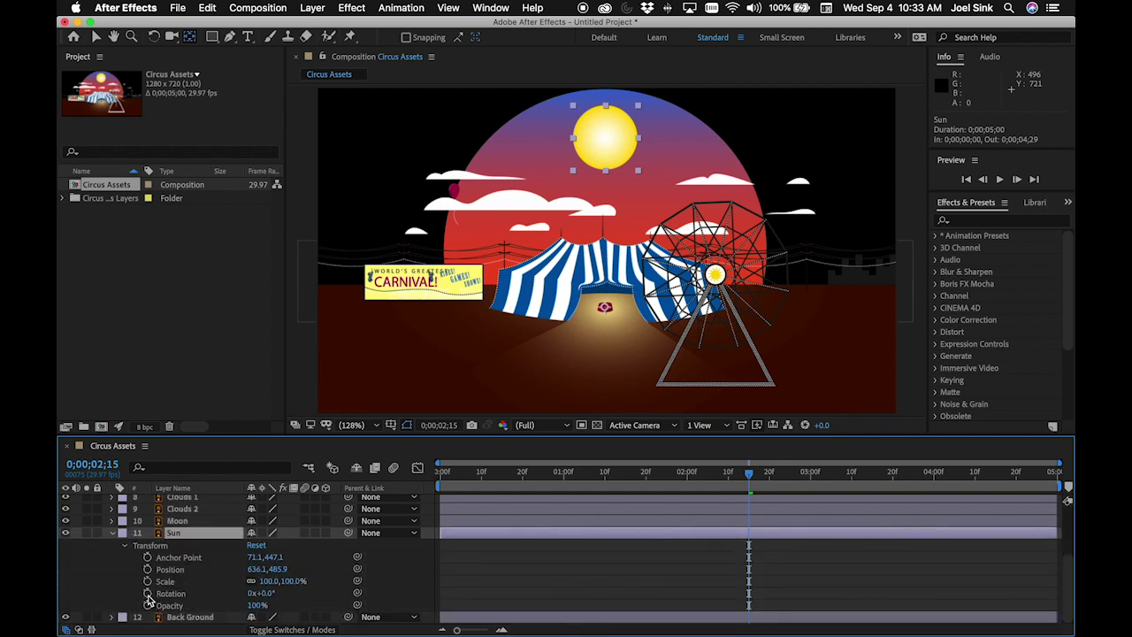
left_click(147, 594)
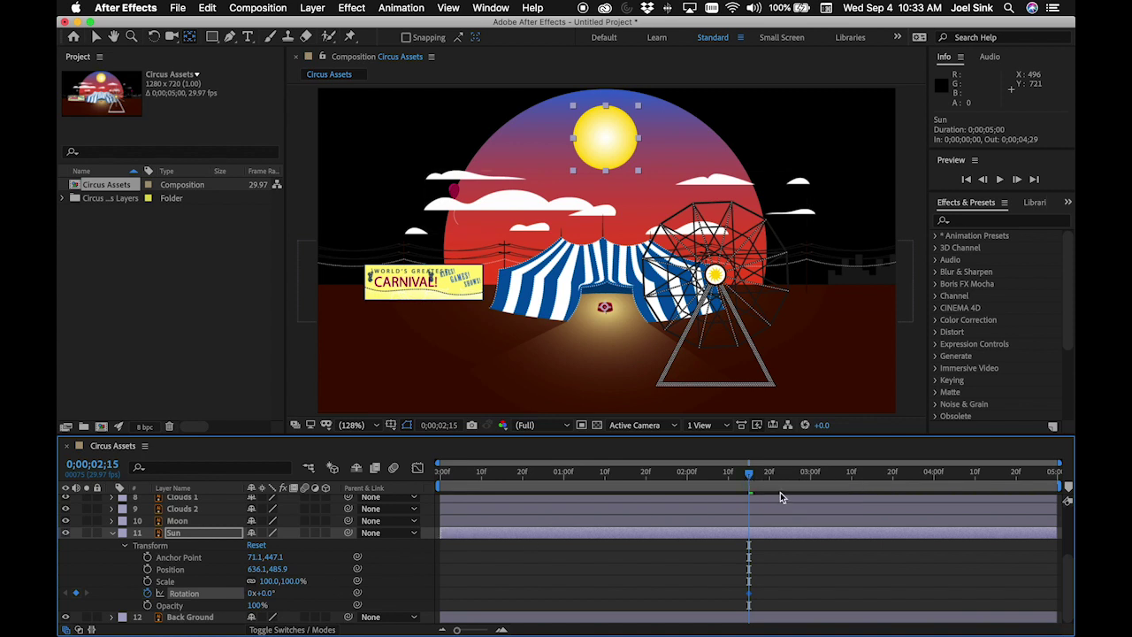
At 0;00;04;00, rotate the sun counterclockwise to about -97.6° so it sits behind the ground
left_click_drag(750, 477, 937, 509)
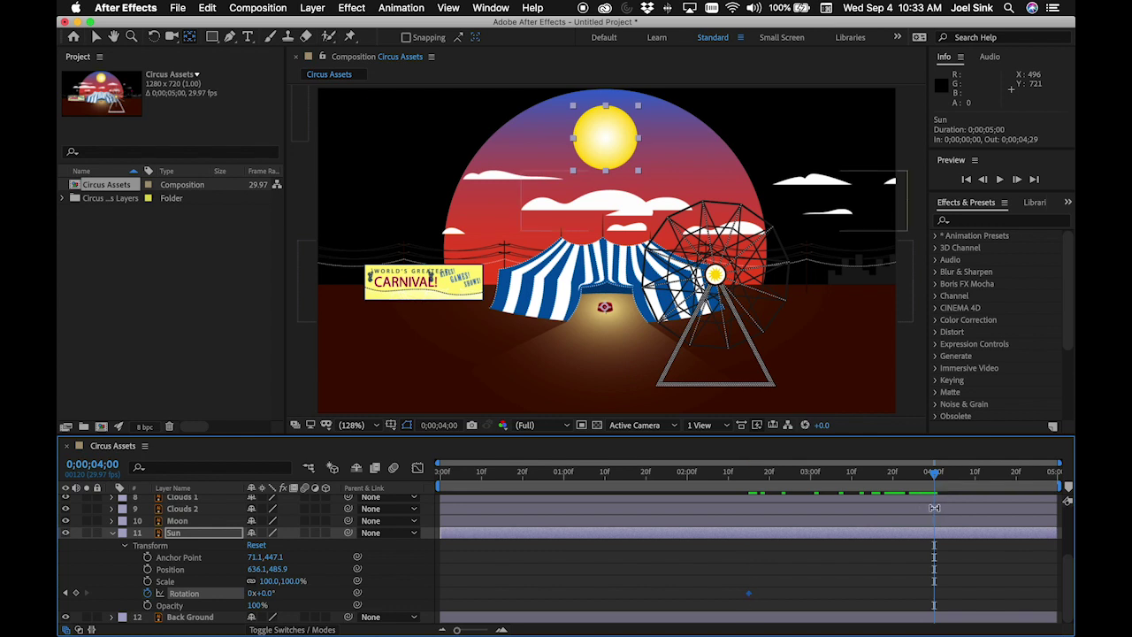
left_click(154, 37)
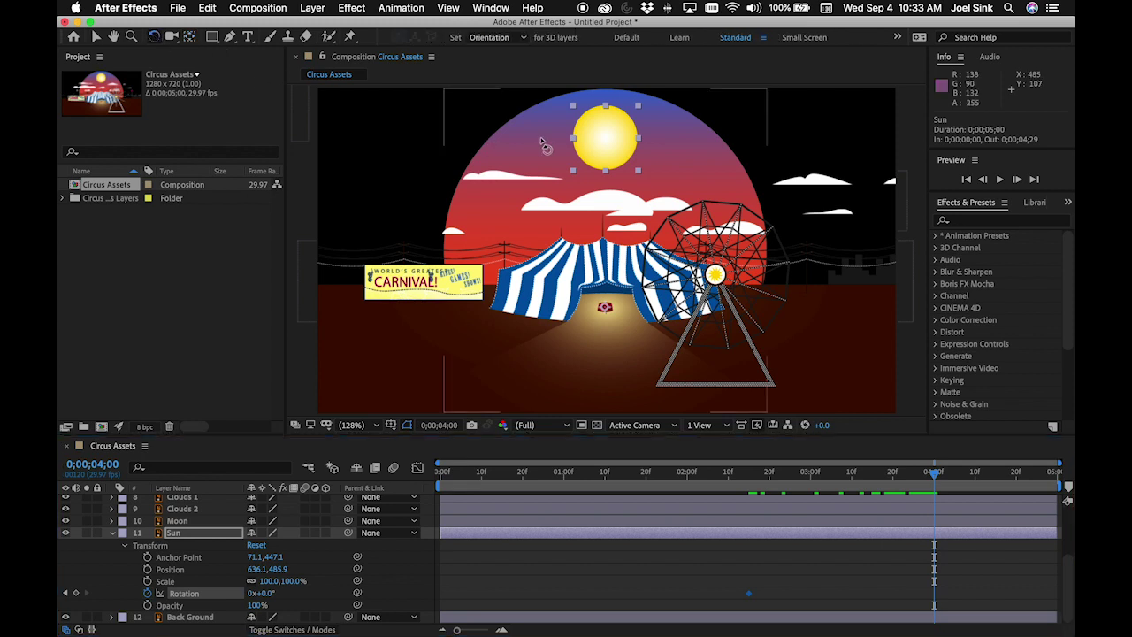
left_click_drag(608, 133, 365, 352)
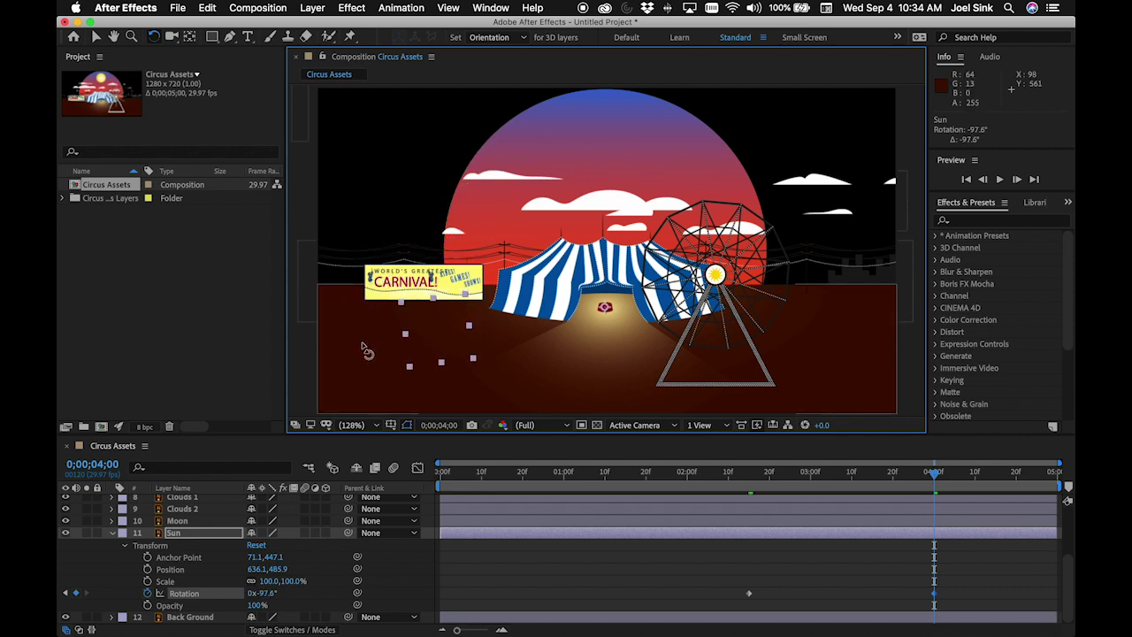
Preview the sunset from the start of the composition with the view maximized and restore the normal view
left_click_drag(938, 475, 383, 500)
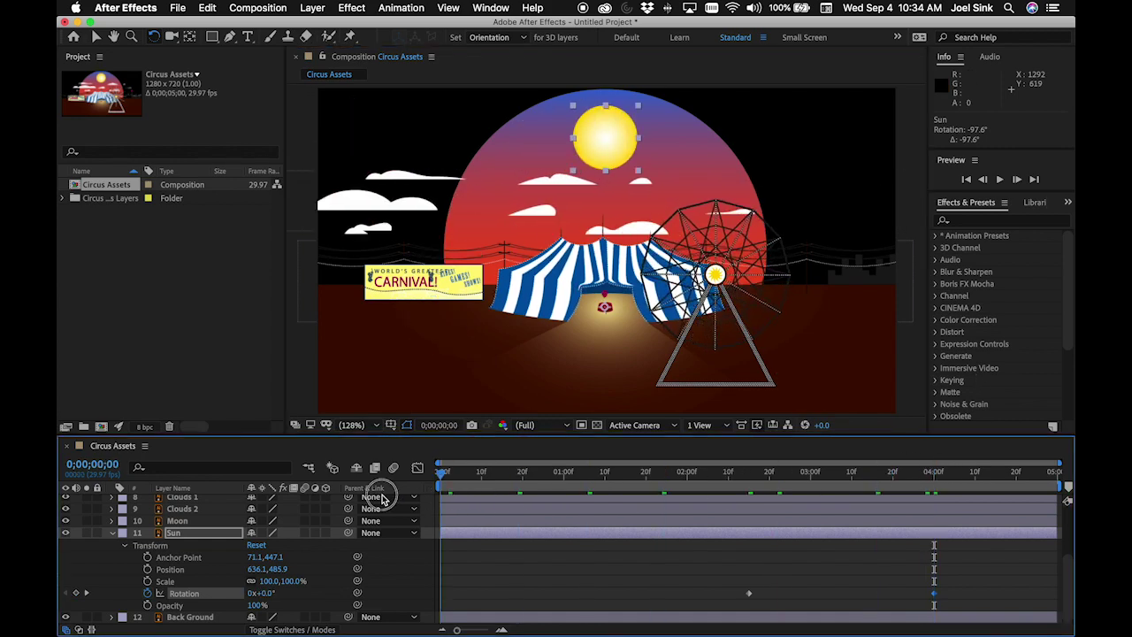
key("grave")
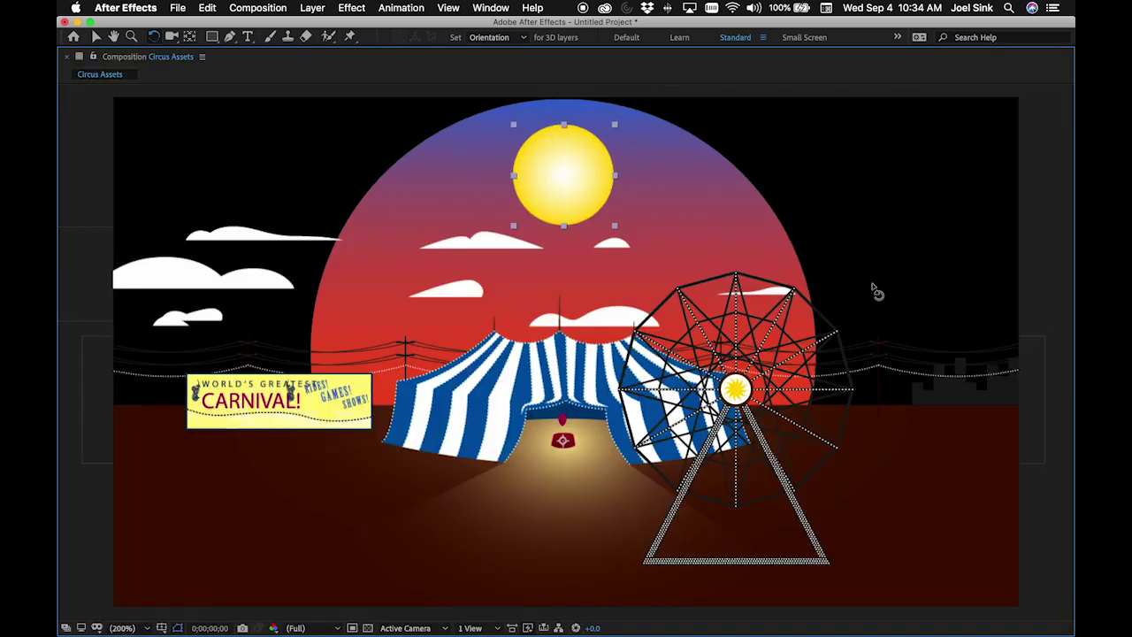
key("space")
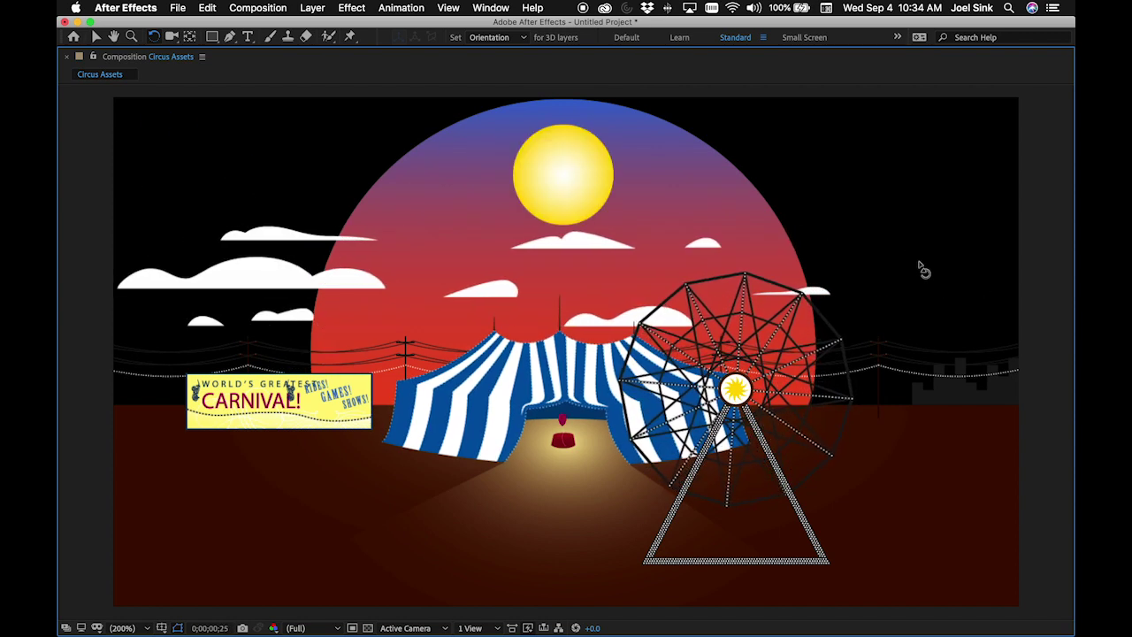
key("space")
key("grave")
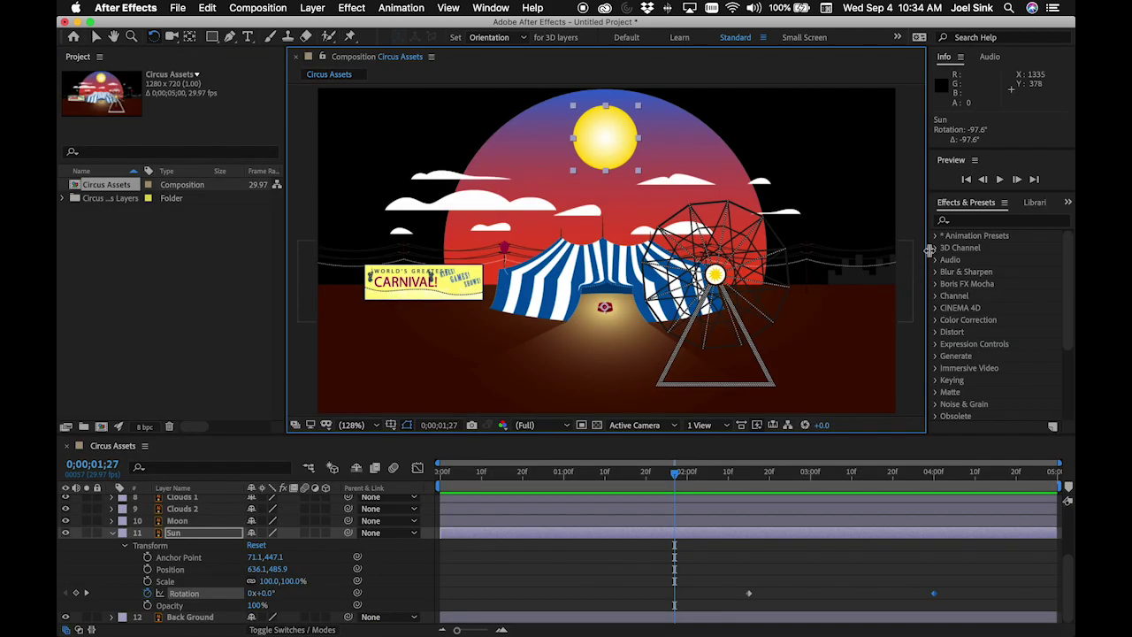
Collapse the Sun layer, enlarge the timeline area to fit all twelve layers, and deselect everything
left_click(113, 535)
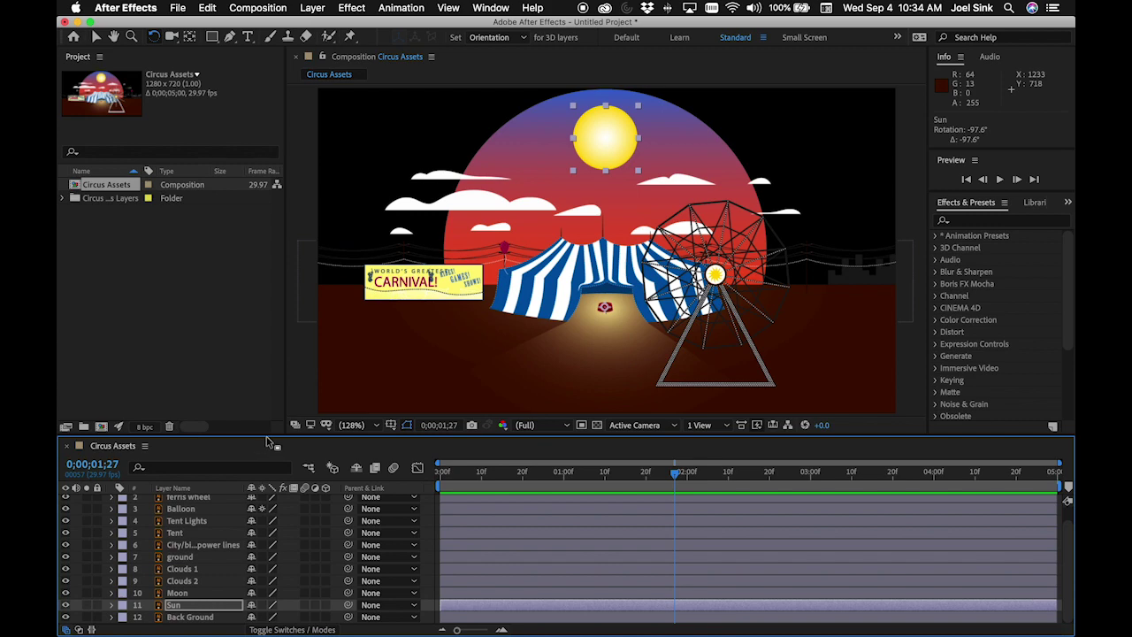
left_click_drag(268, 435, 292, 393)
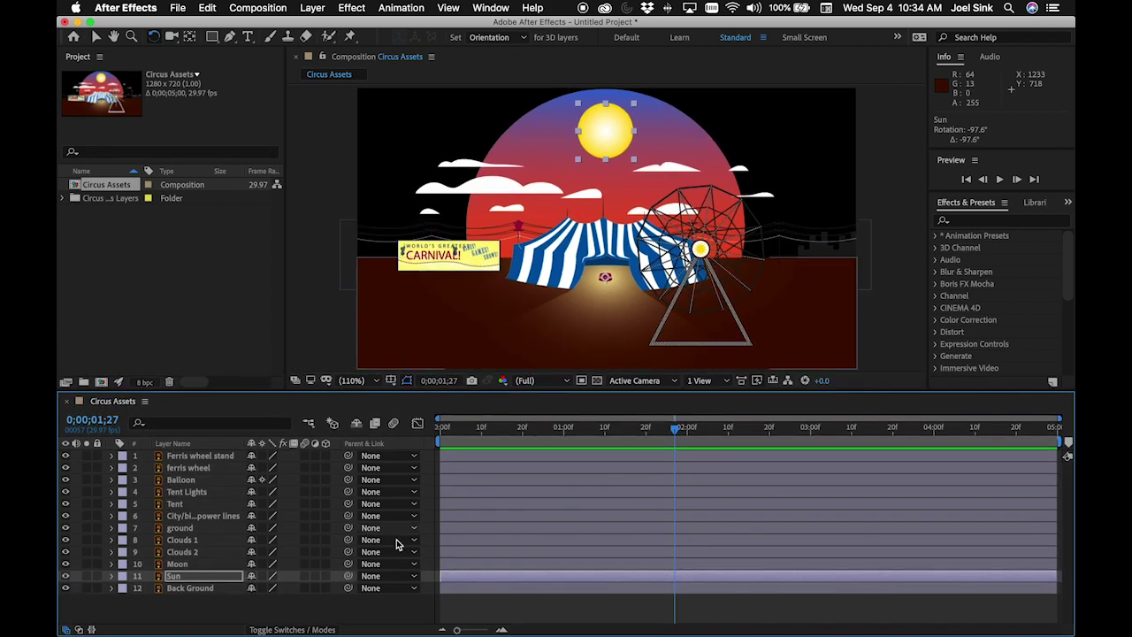
left_click(519, 599)
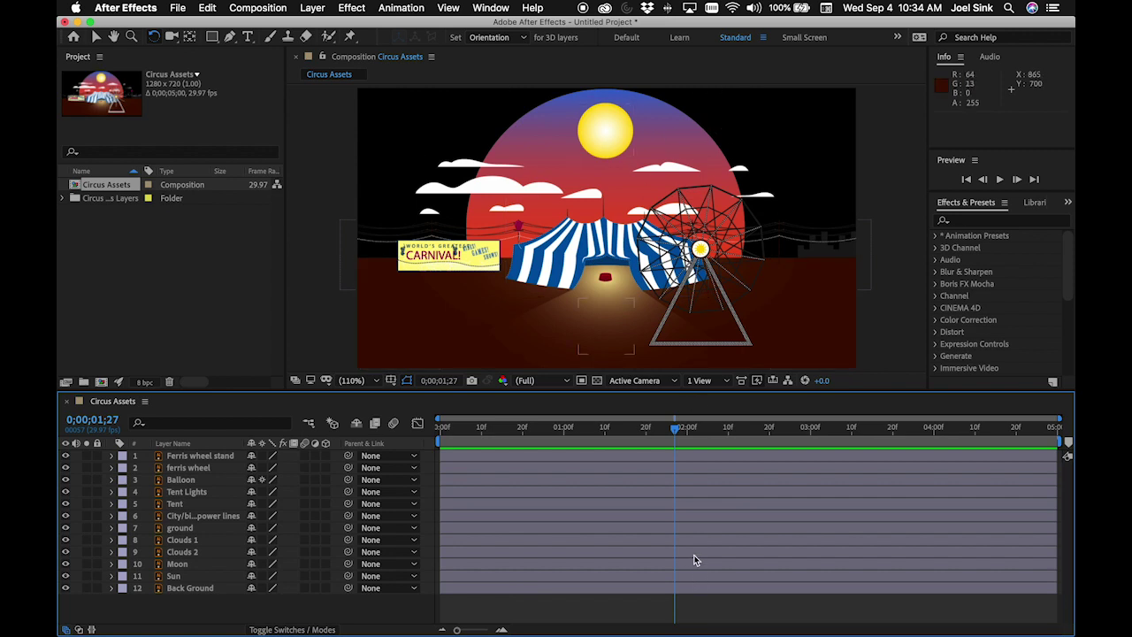
Move the current time to 0;00;02;15 and set the composition view's magnification to 50%
left_click_drag(677, 432, 747, 469)
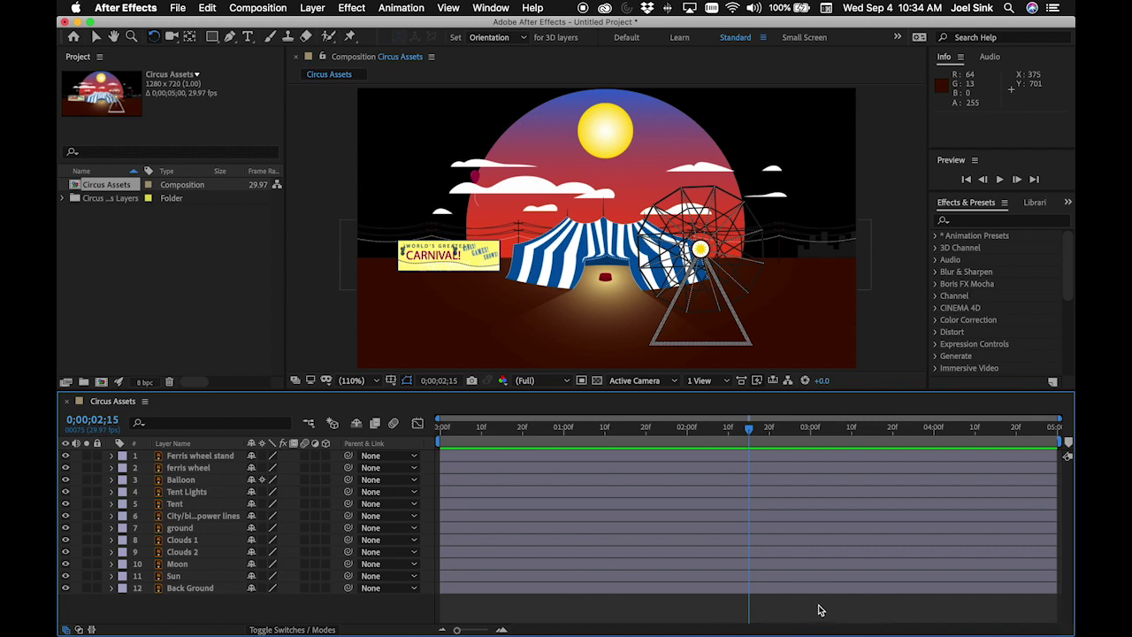
left_click(376, 380)
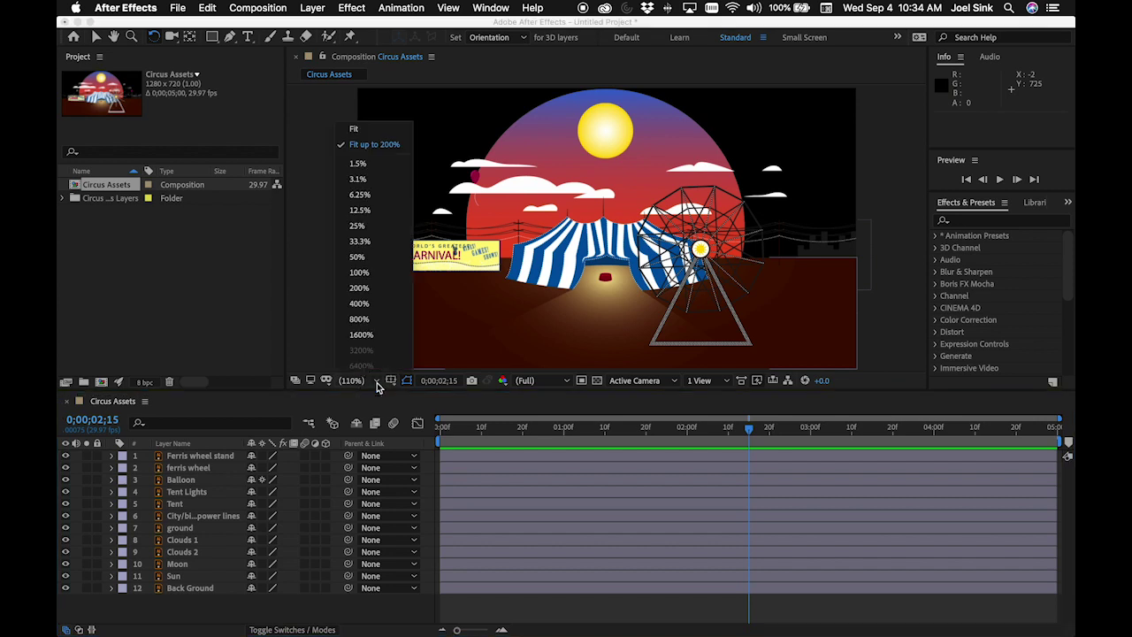
left_click(359, 258)
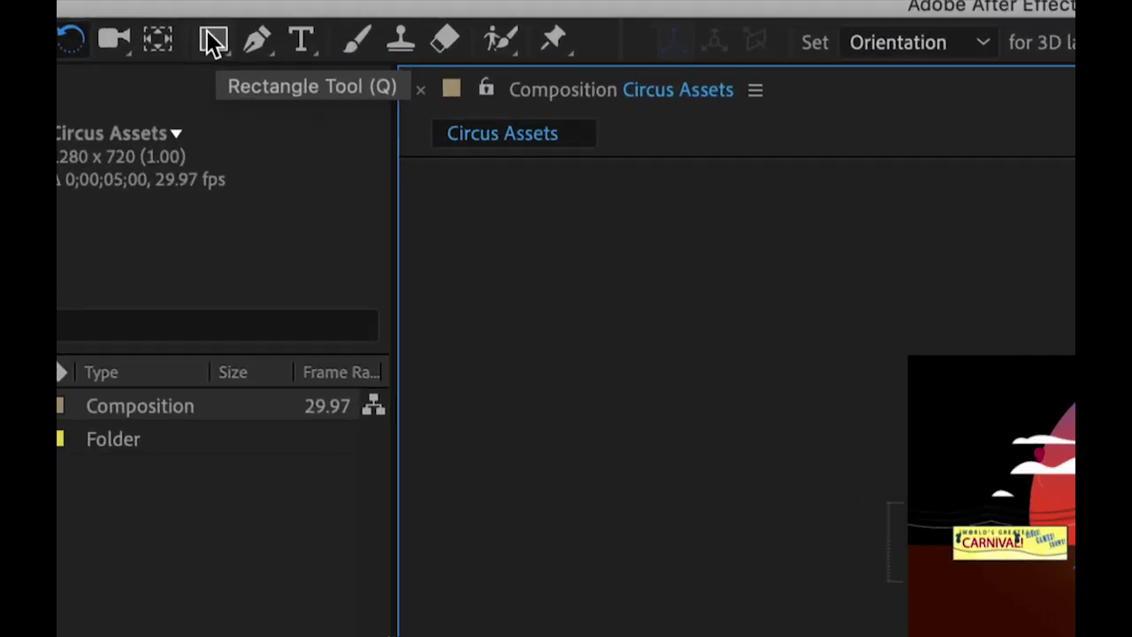
Activate the Rectangle tool and set its shape stroke to None
left_click(217, 94)
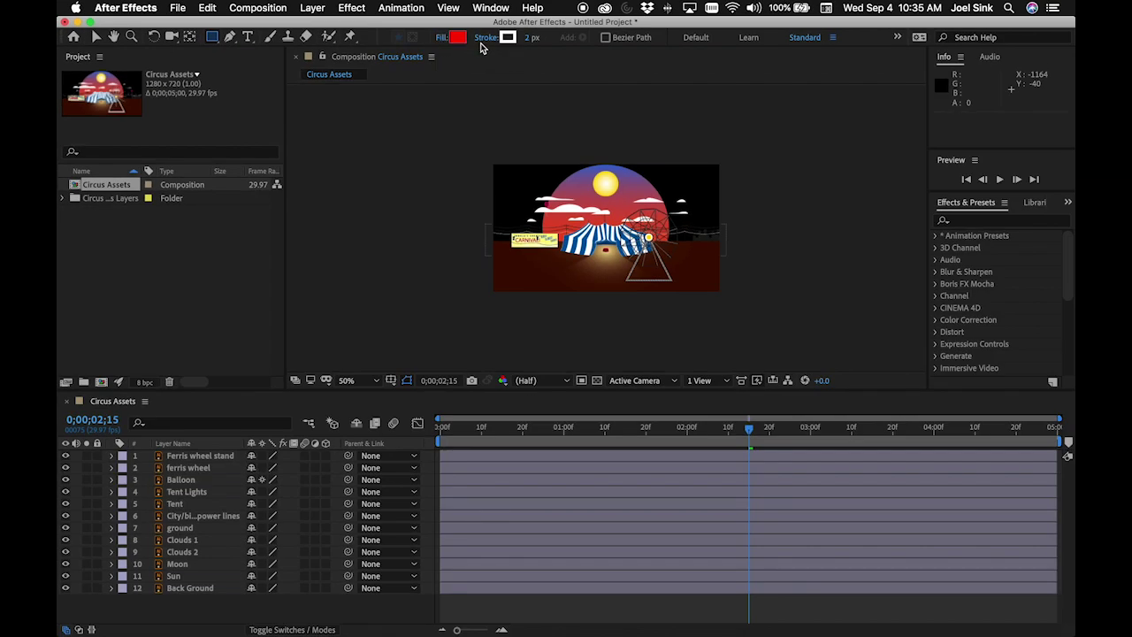
left_click(484, 40)
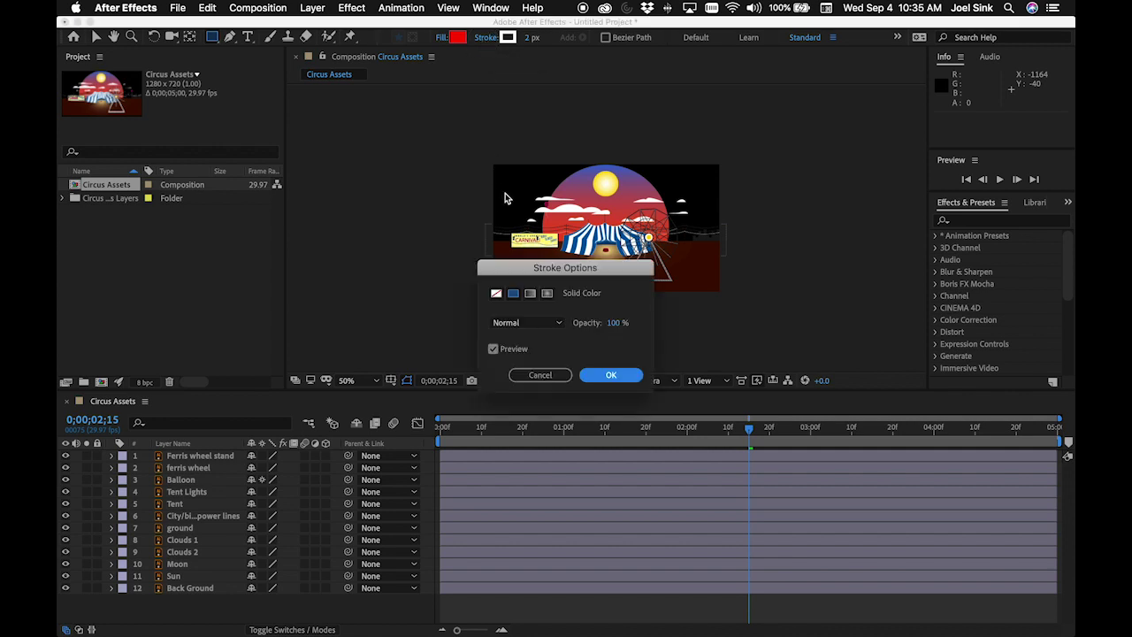
mouse_move(525, 272)
left_mouse_down()
mouse_move(556, 122)
mouse_move(585, 130)
left_mouse_up()
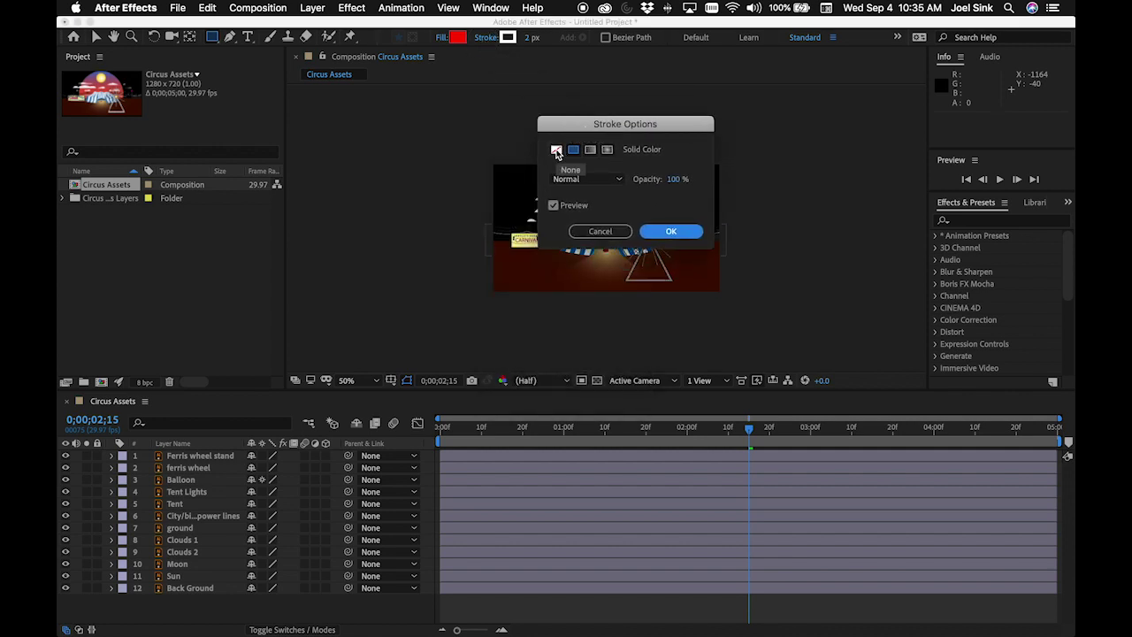
left_click(557, 151)
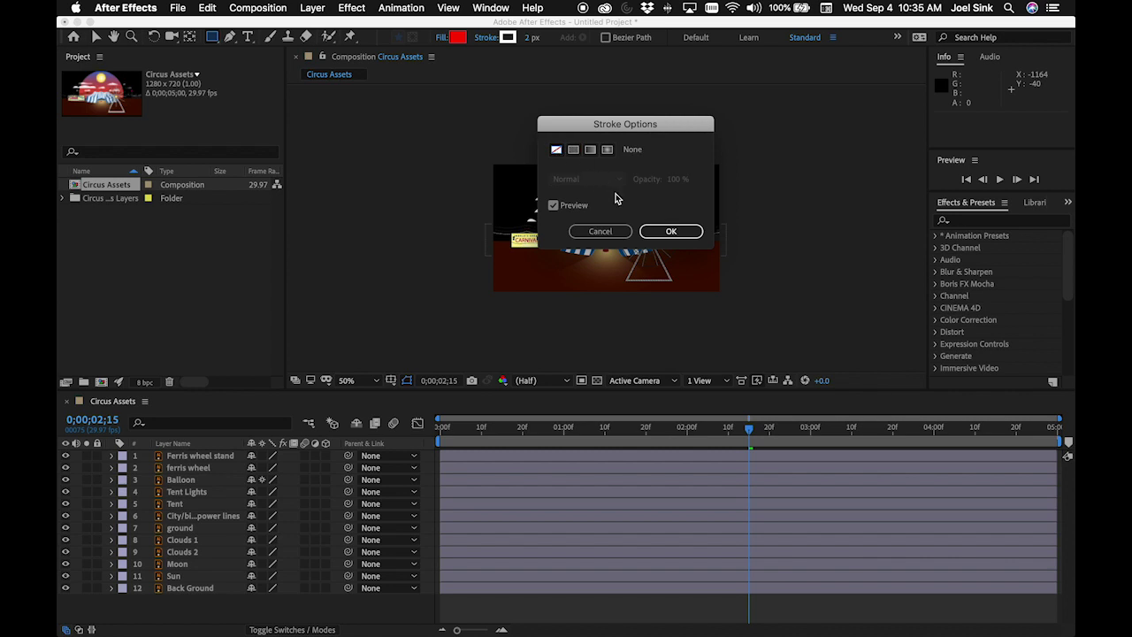
left_click(671, 232)
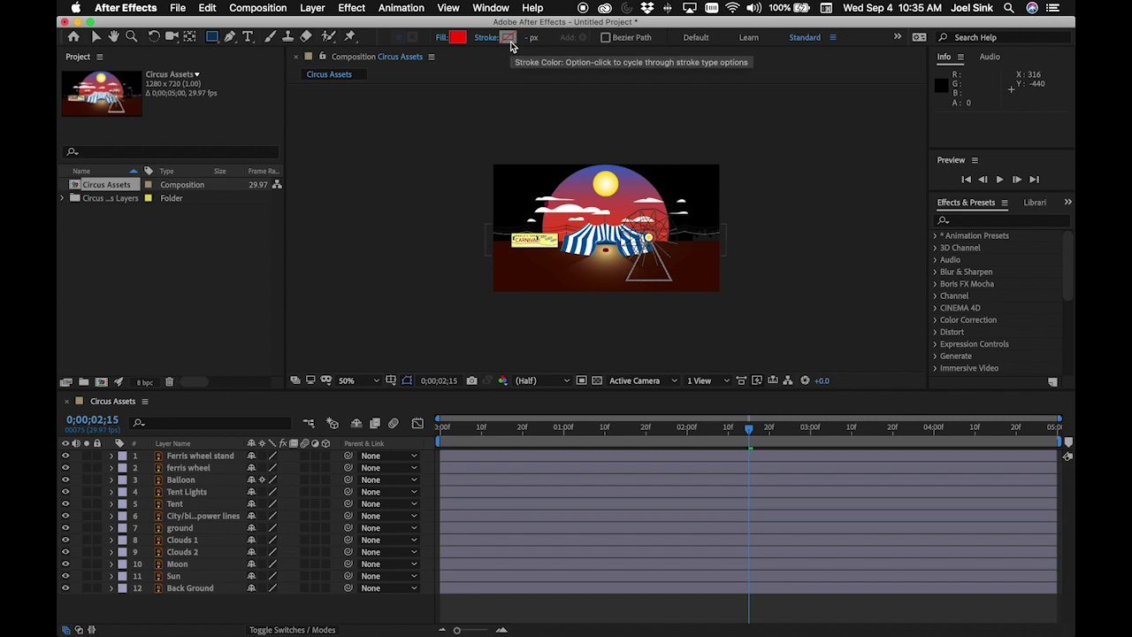
Draw a rectangle slightly larger than the composition frame, filled with red DF4A35 sampled from the lower part of the sunset sky
left_click(459, 40)
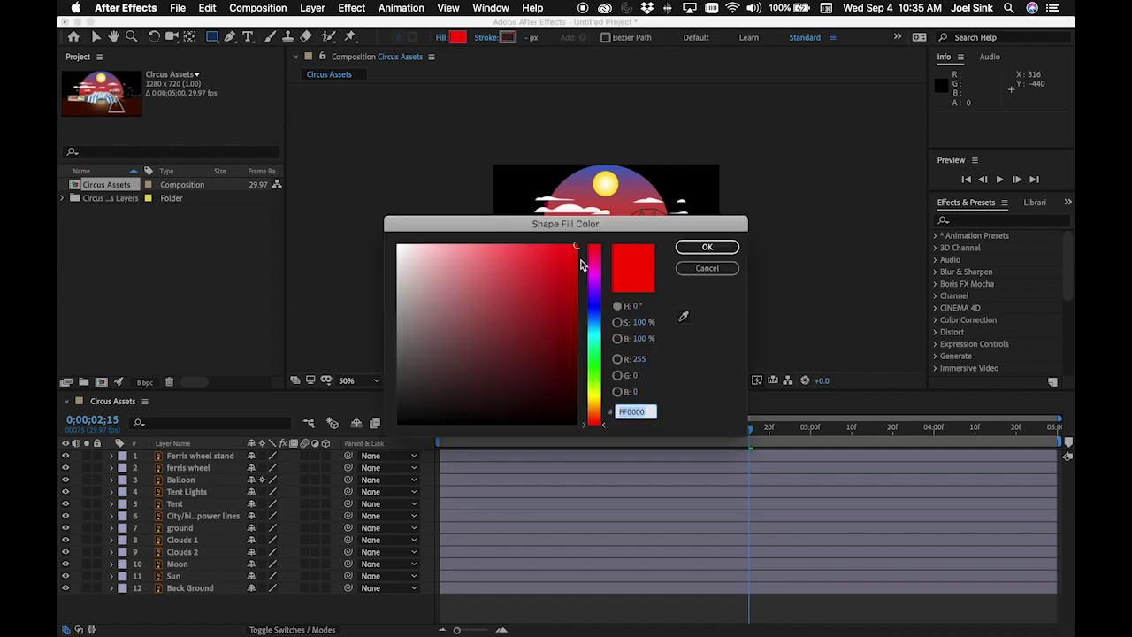
left_click_drag(653, 232, 350, 200)
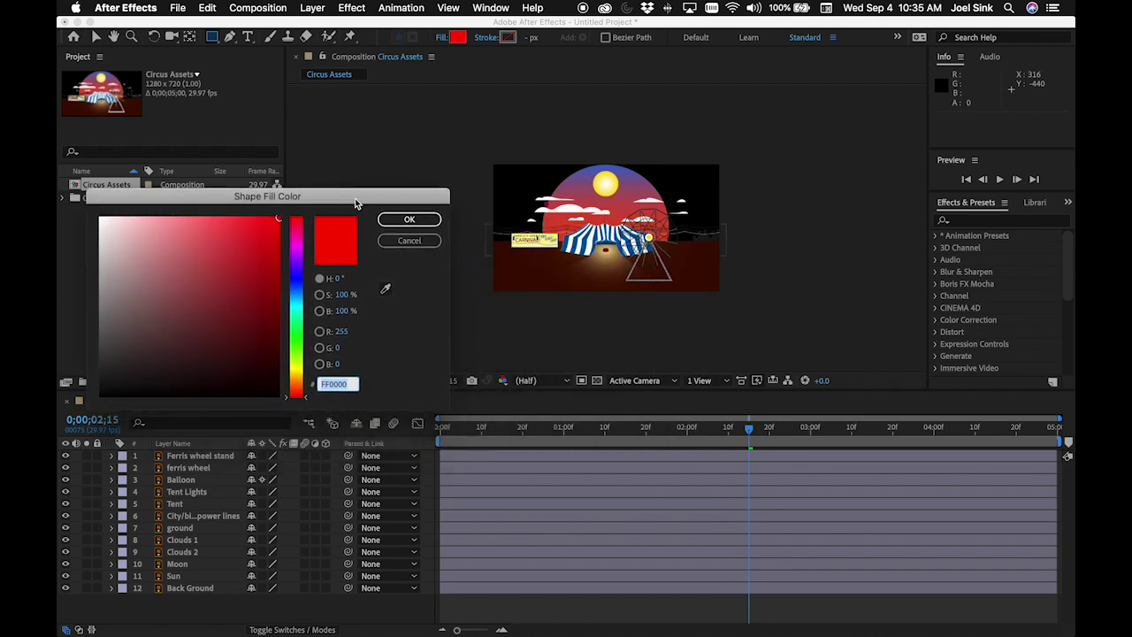
left_click(387, 292)
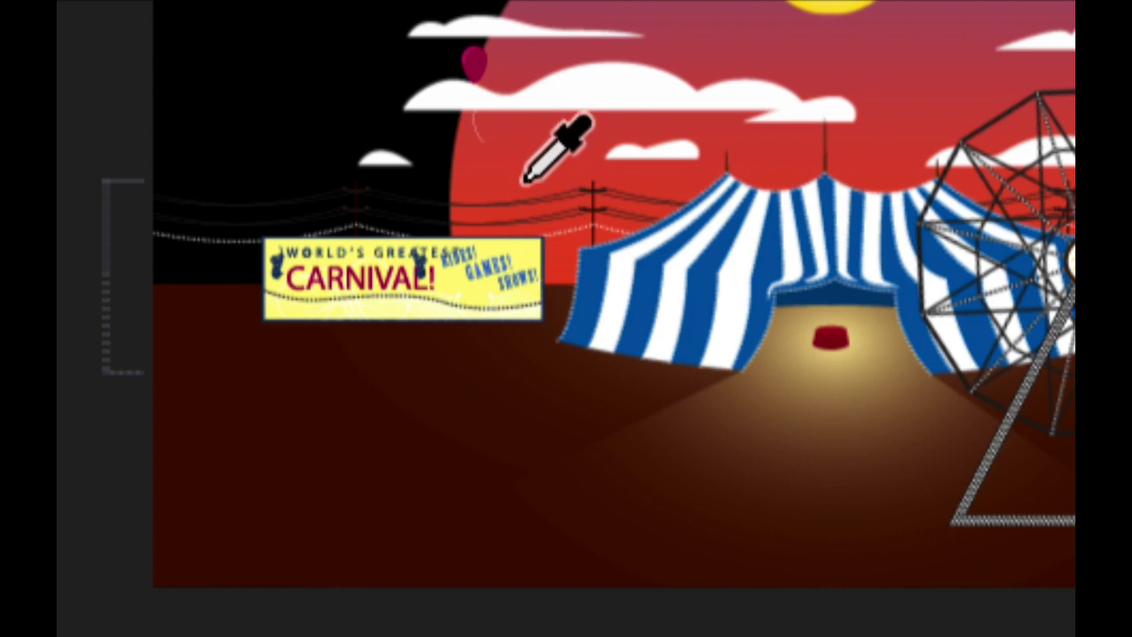
left_click(524, 181)
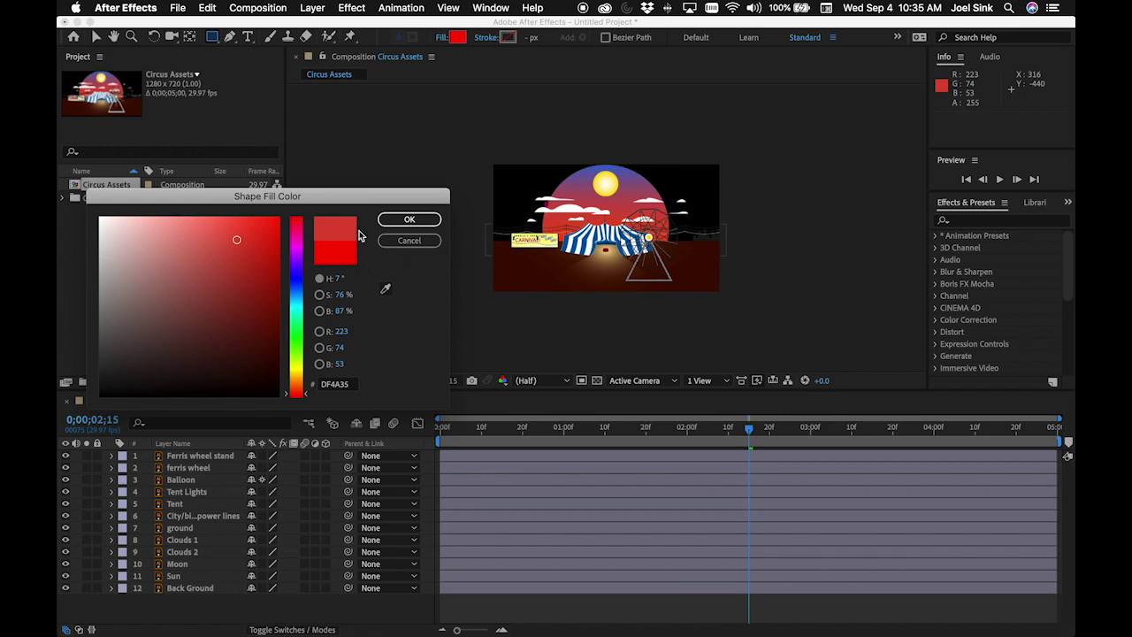
left_click(409, 219)
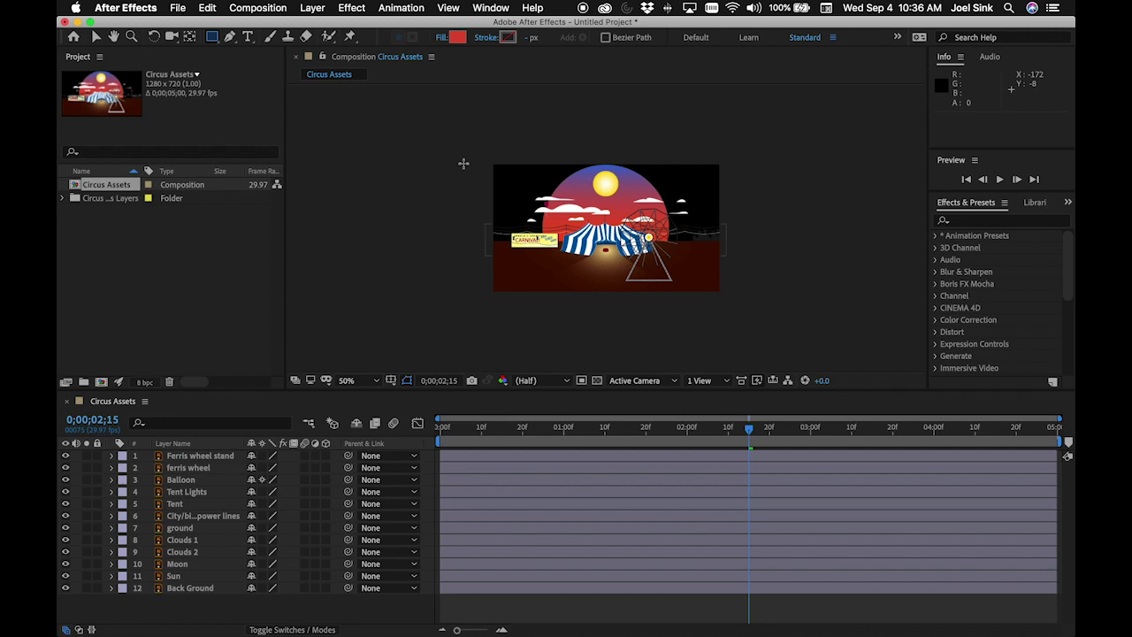
mouse_move(483, 152)
left_mouse_down()
mouse_move(561, 218)
mouse_move(735, 307)
left_mouse_up()
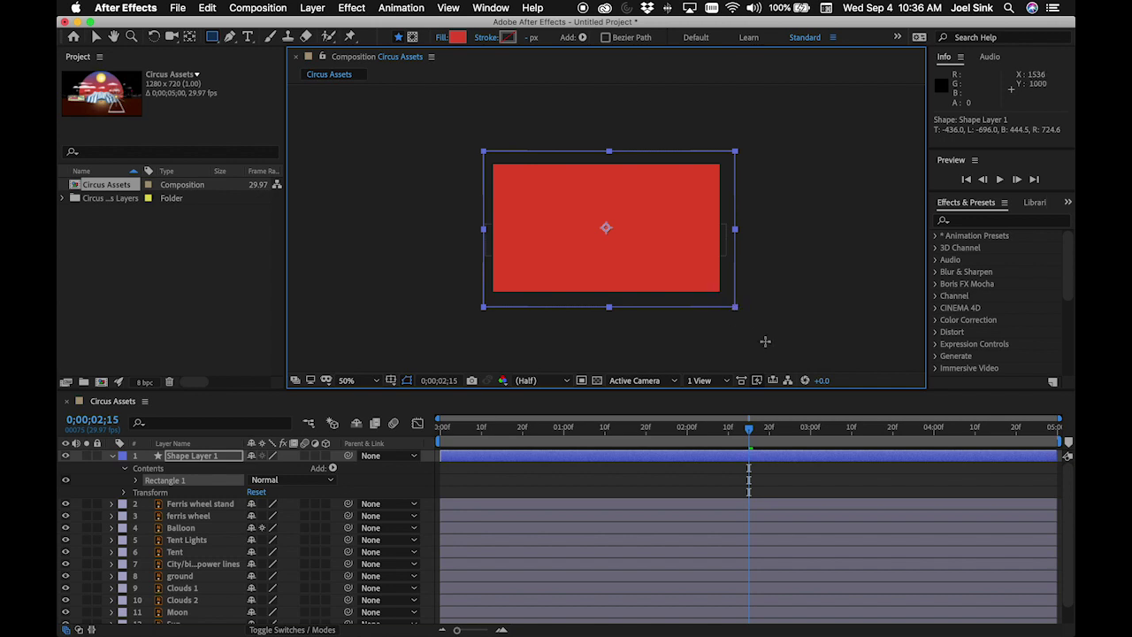
left_click(96, 39)
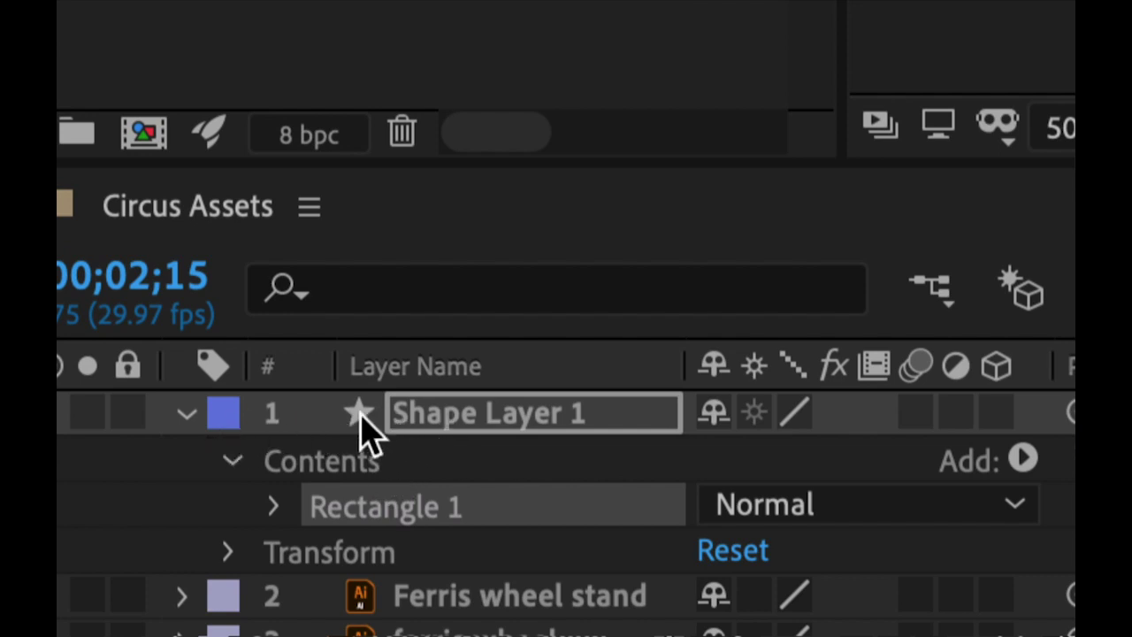
Rename the new rectangle's shape layer as "Color changing background" and collapse its properties
left_click(487, 414)
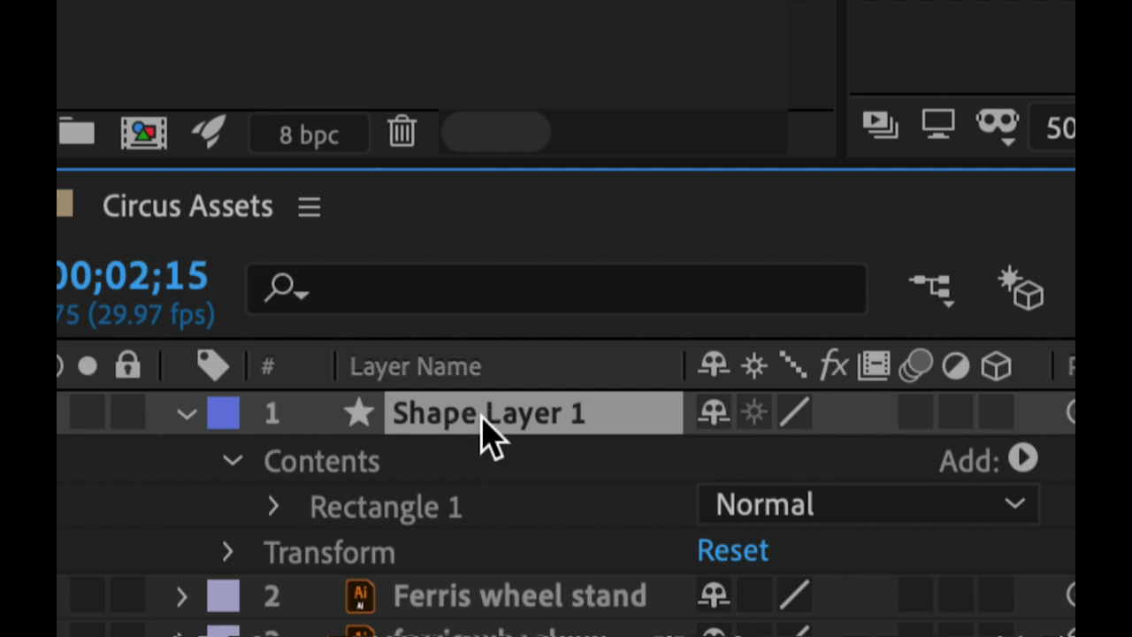
key("Return")
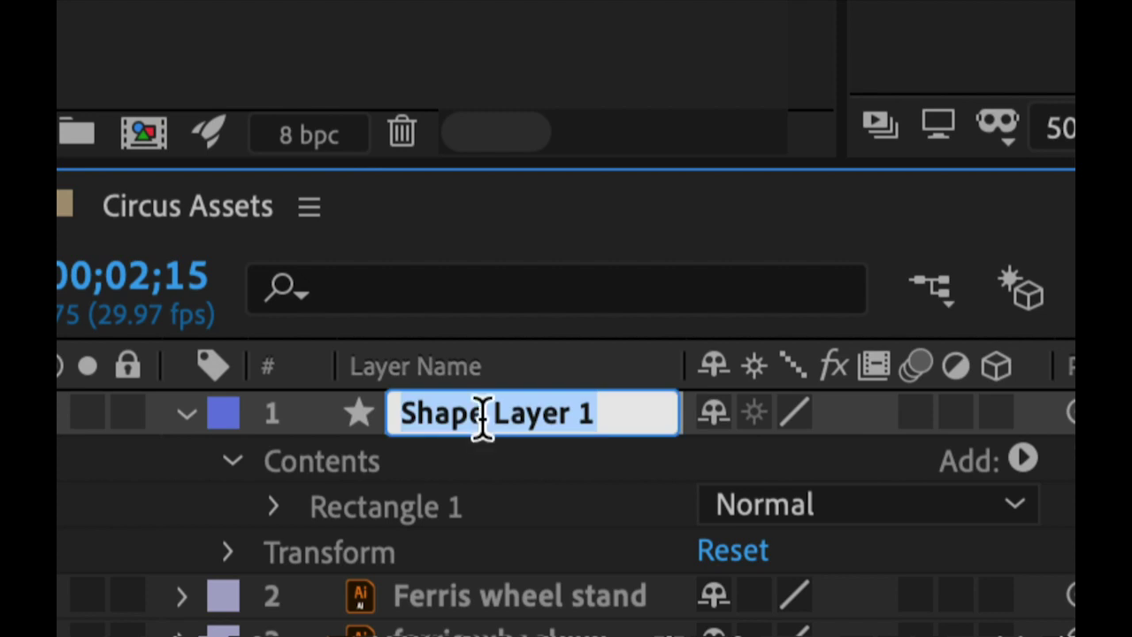
type("Colr")
key("BackSpace")
type("or ")
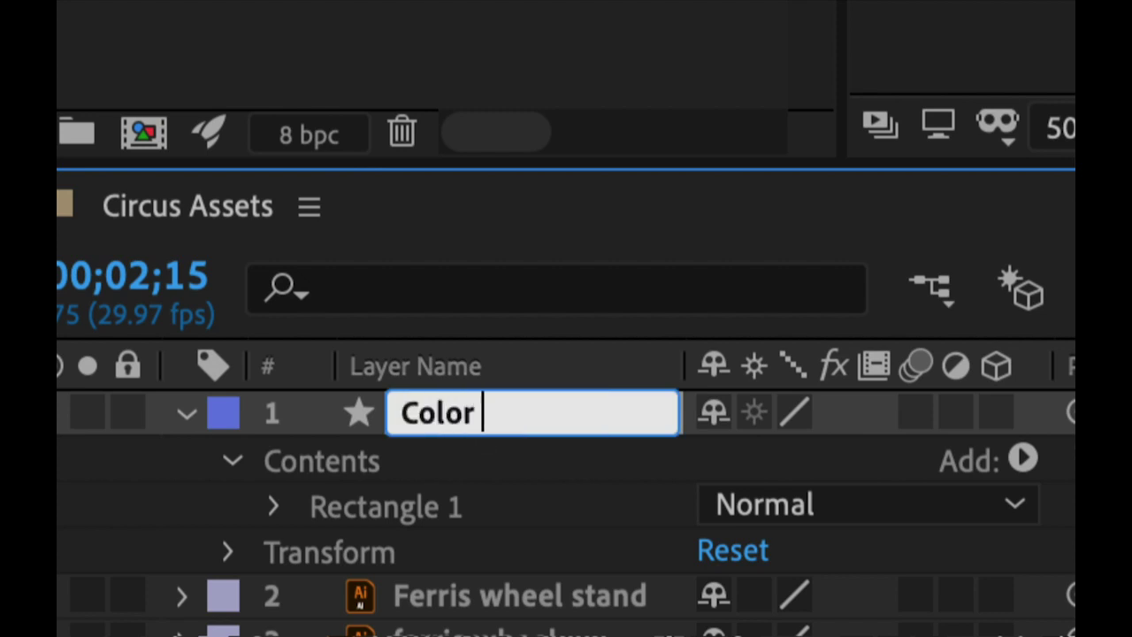
type("changing background")
key("Return")
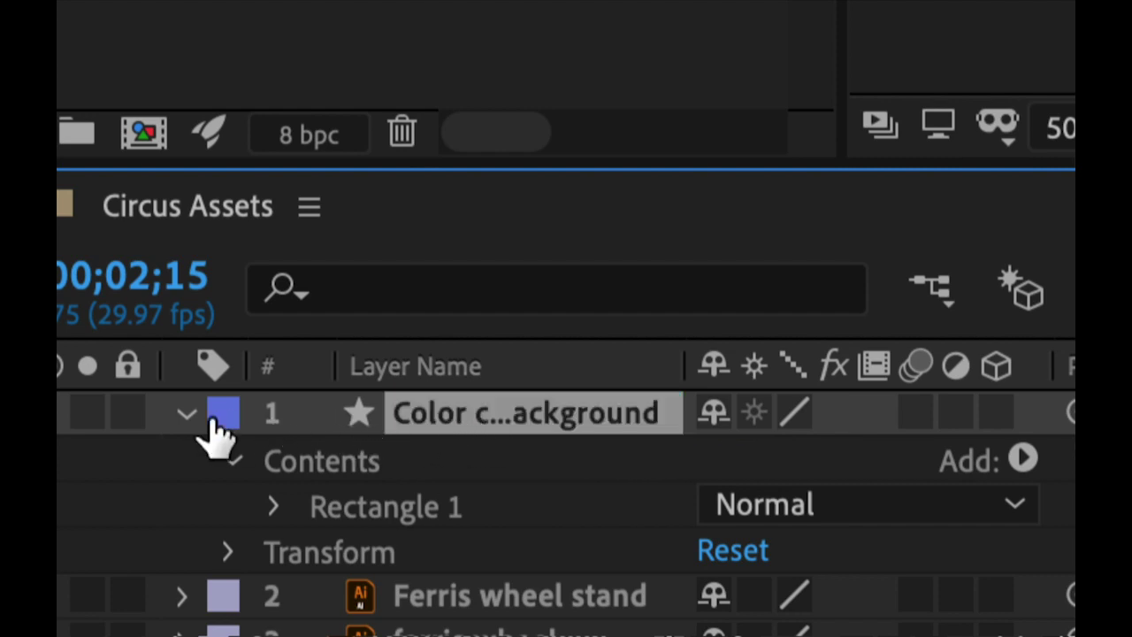
left_click(187, 416)
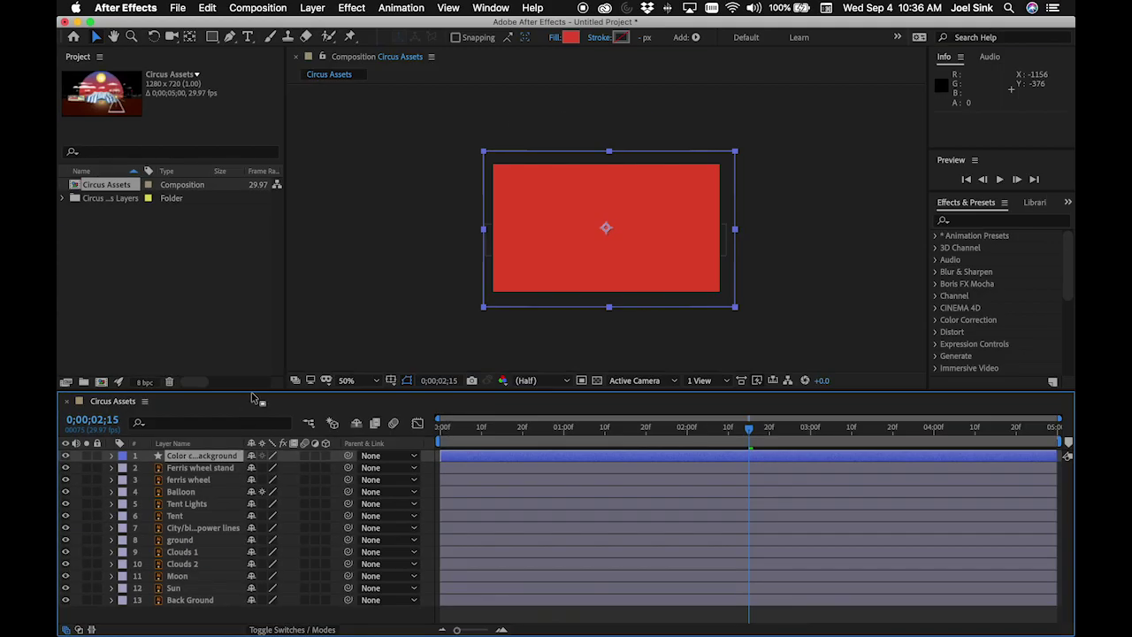
Move the Color changing background layer below the Back Ground layer and fit the composition in its view
left_click_drag(254, 393, 257, 361)
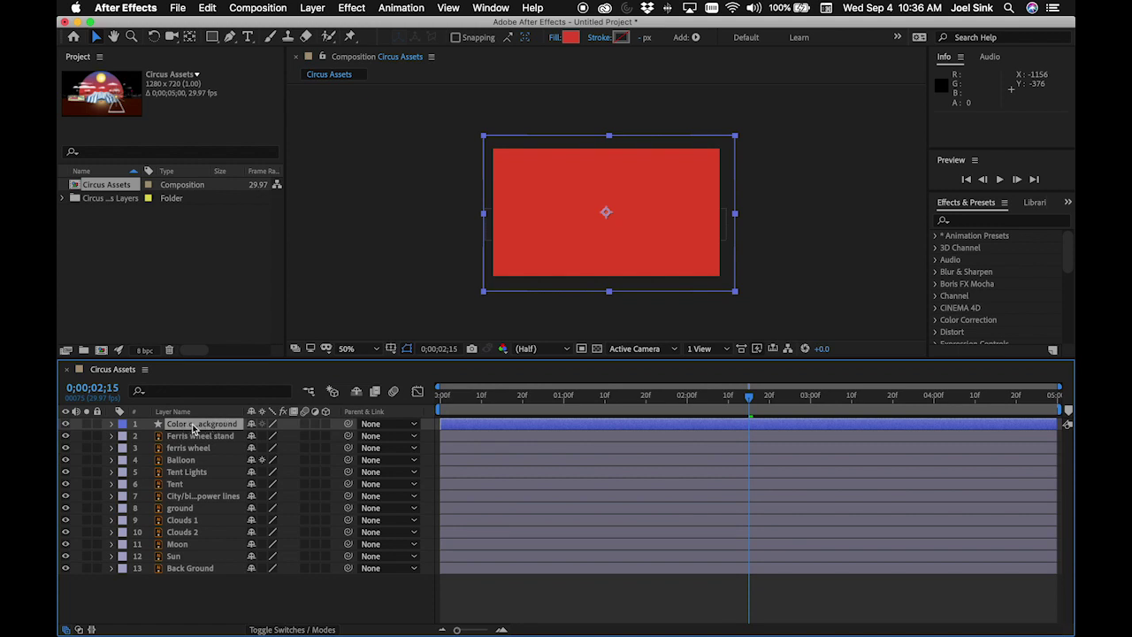
left_click_drag(194, 428, 199, 588)
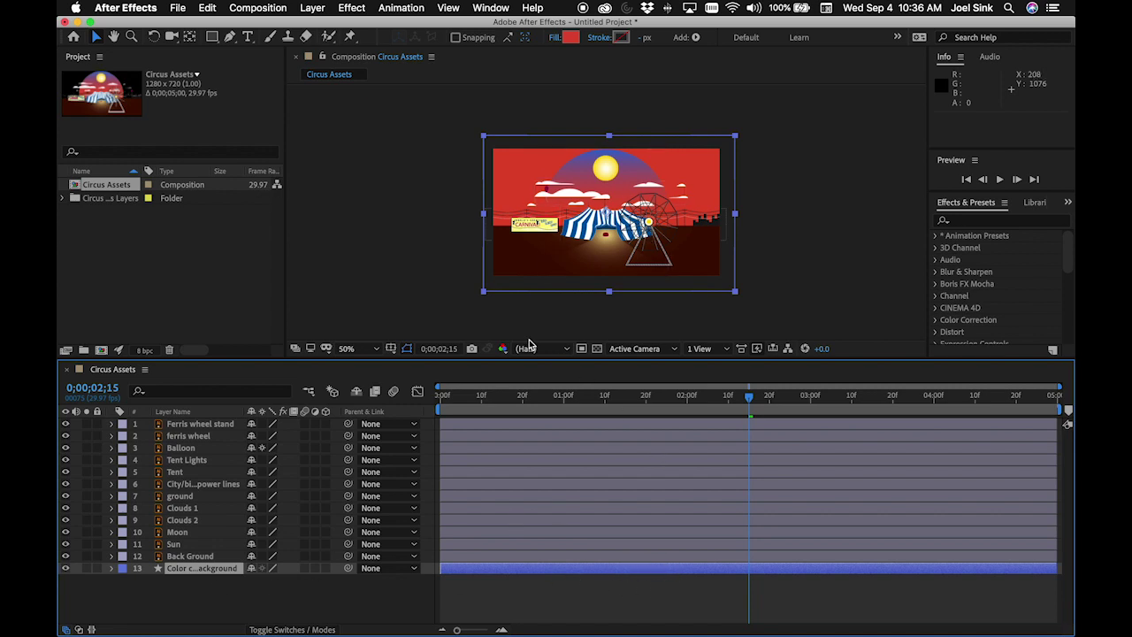
left_click(341, 351)
left_click(360, 363)
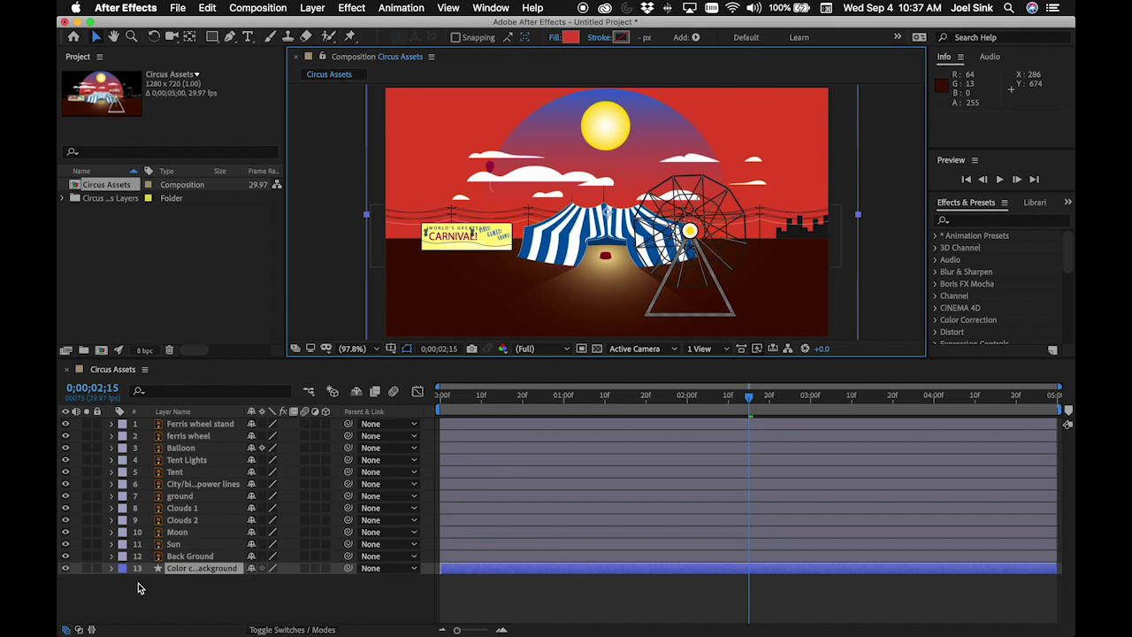
Reveal the rectangle's Fill 1 properties in the Color changing background layer and start keyframing its Color at 0;00;02;15
left_click(111, 568)
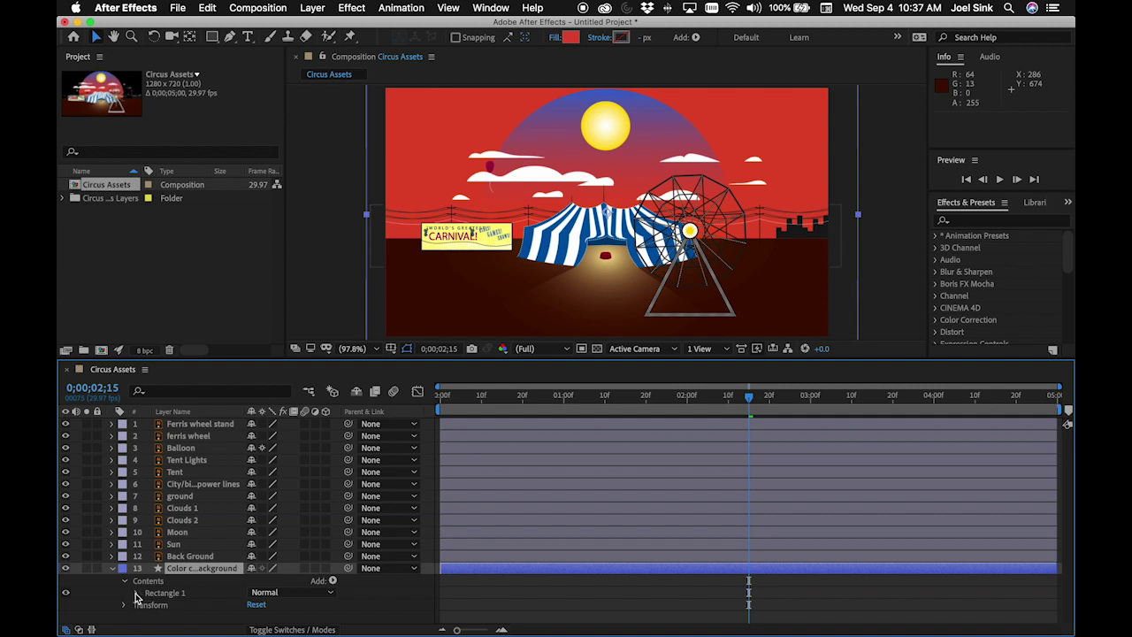
left_click(137, 594)
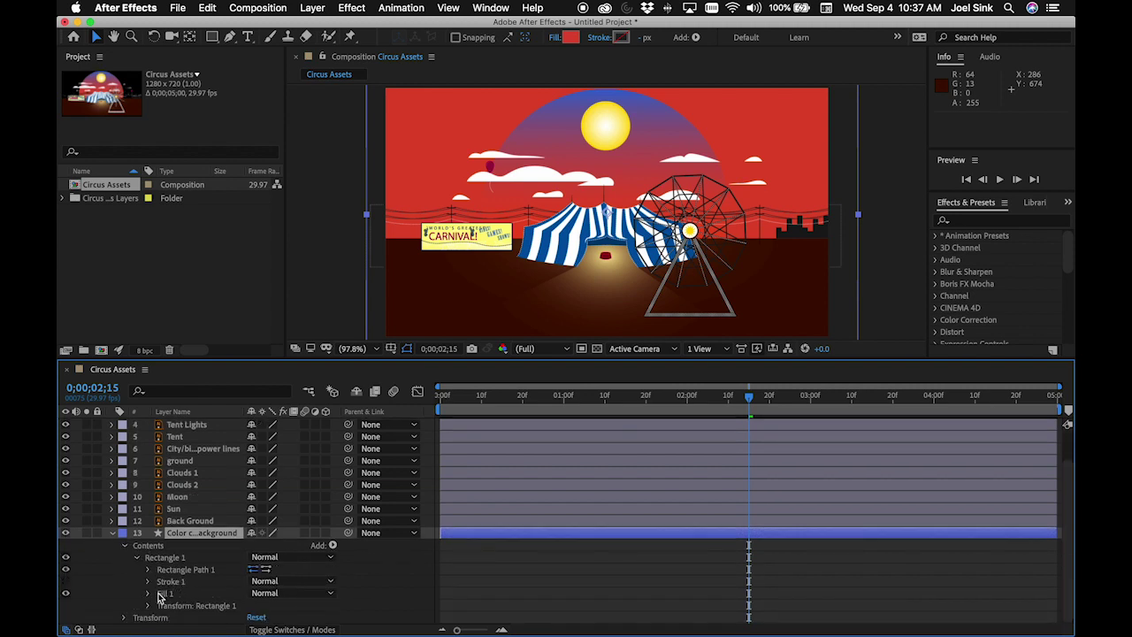
left_click(149, 595)
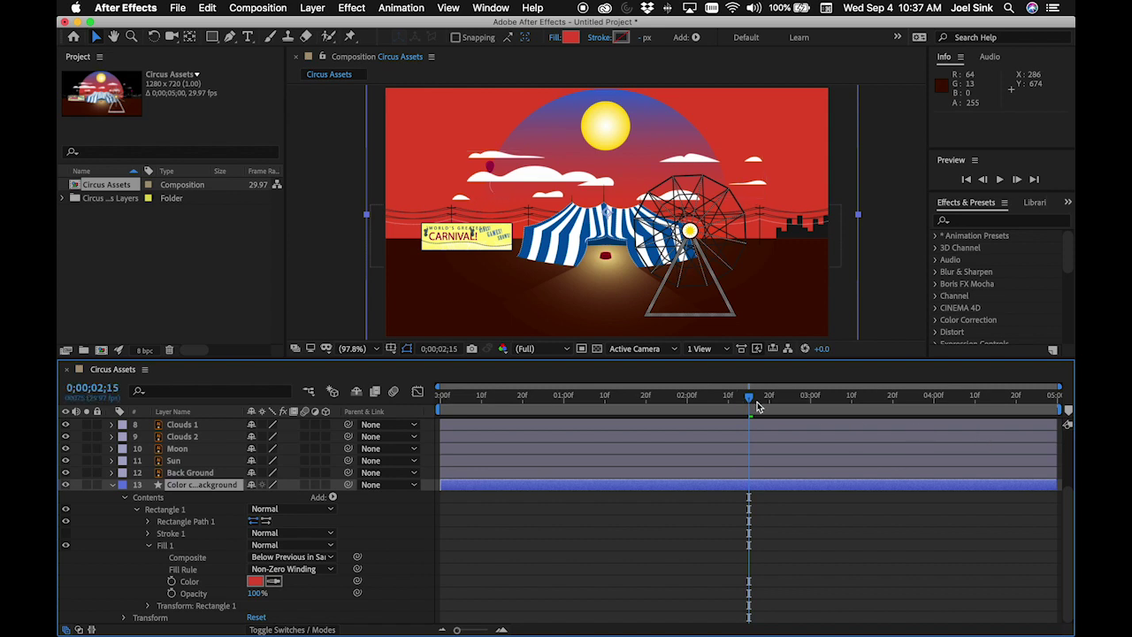
left_click(174, 583)
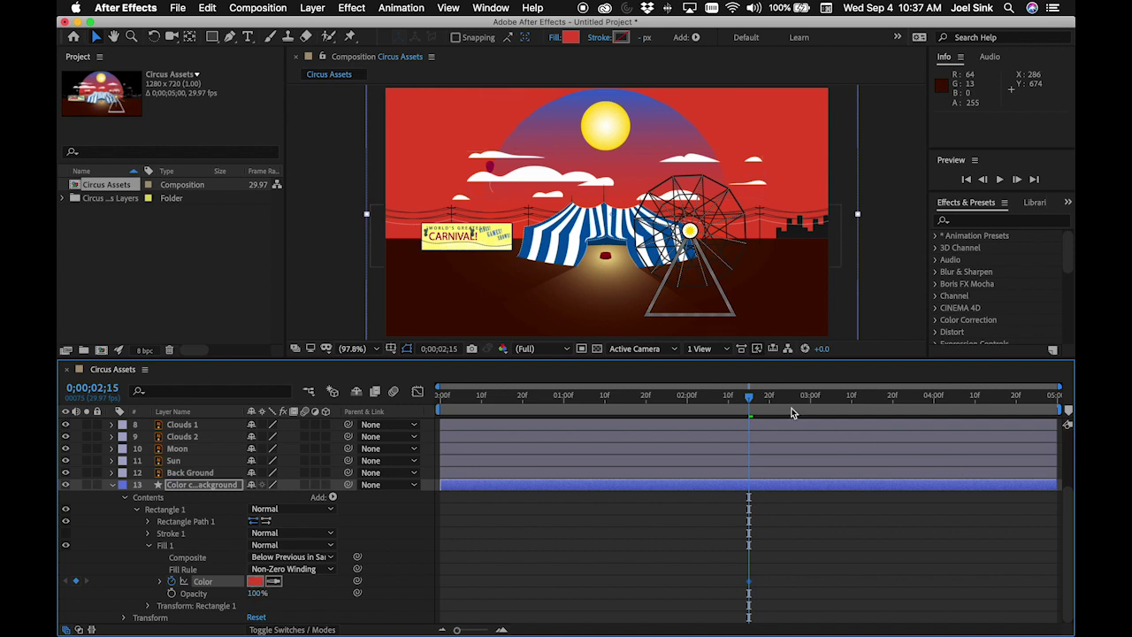
At 0;00;04;00, set the rectangle's fill Color to the blue sampled from the top of the sky circle
left_click_drag(750, 401, 935, 437)
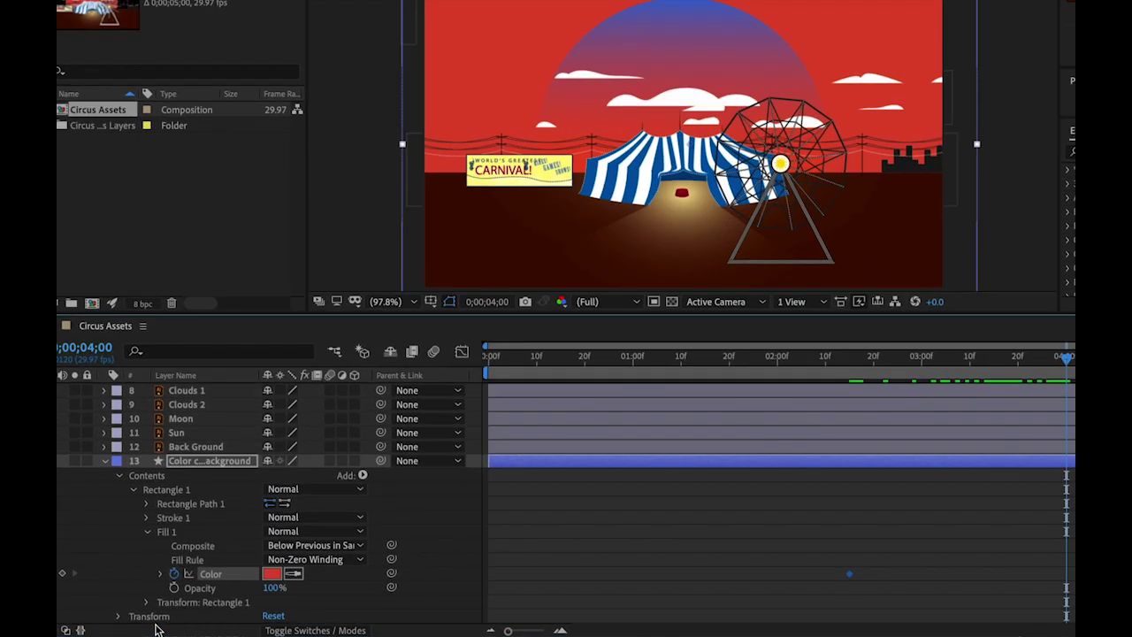
left_click(294, 575)
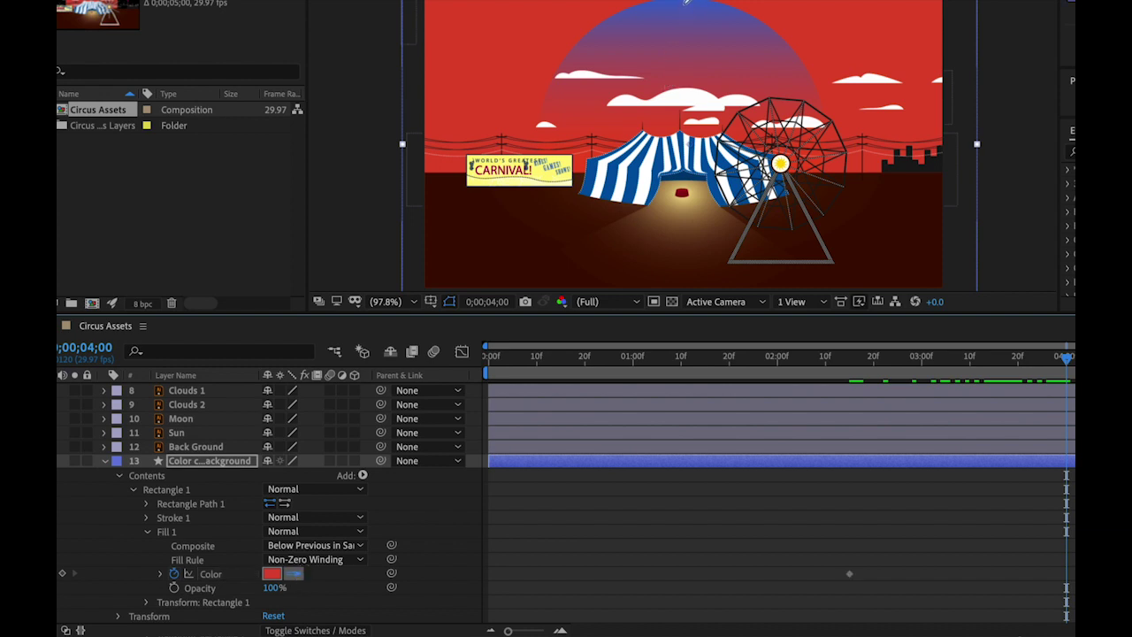
left_click(685, 6)
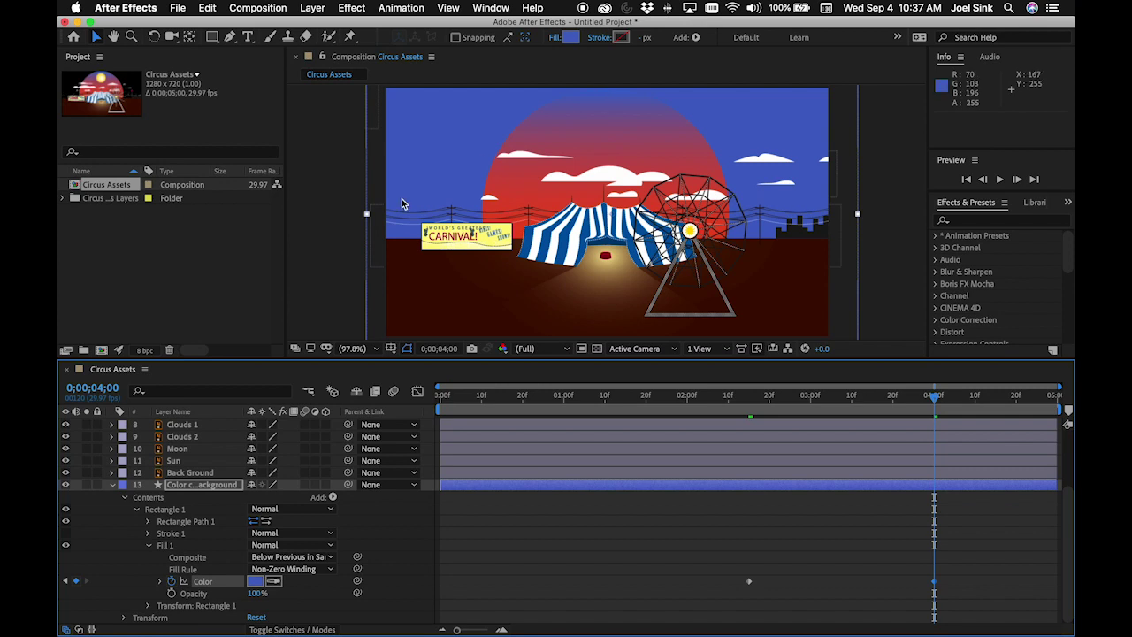
Collapse and deselect the Color changing background layer, and maximize the composition view
left_click(112, 485)
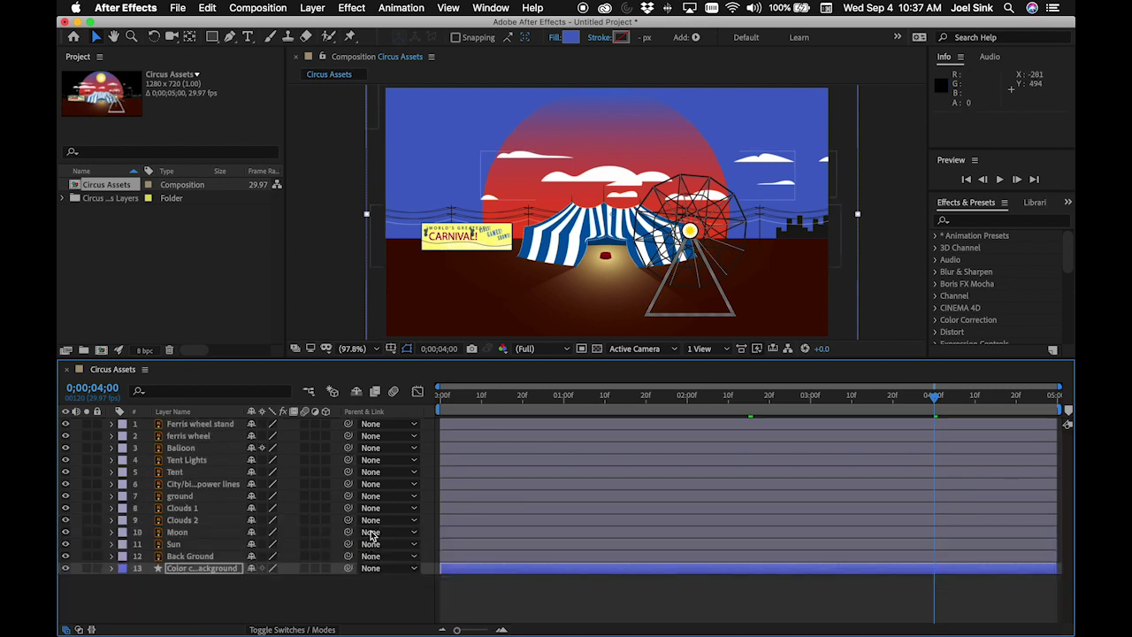
left_click(495, 599)
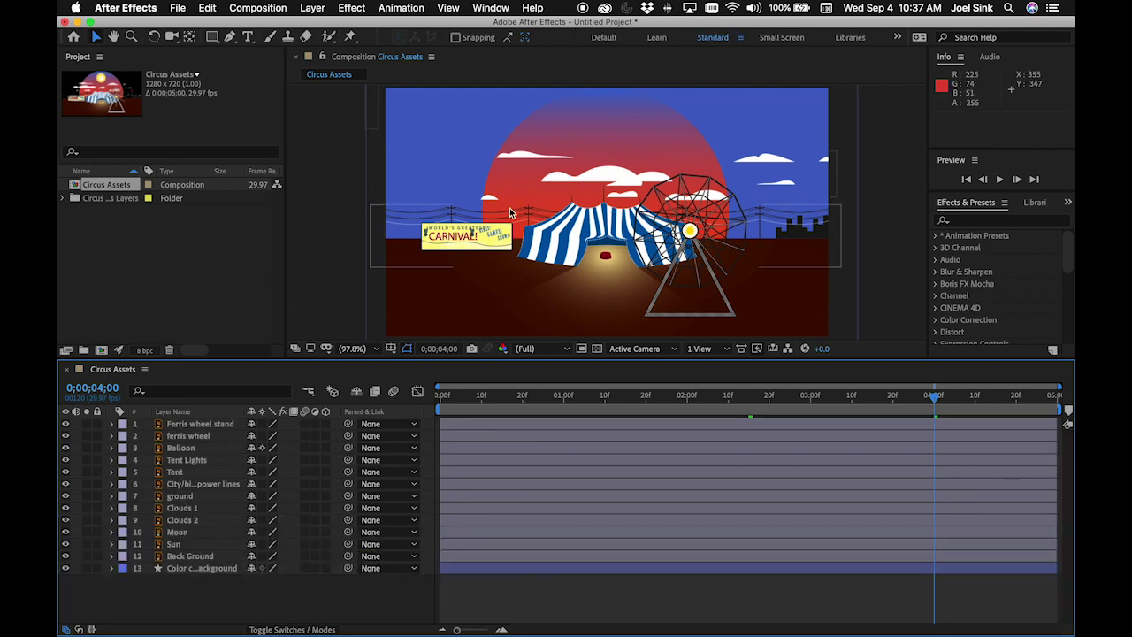
key("grave")
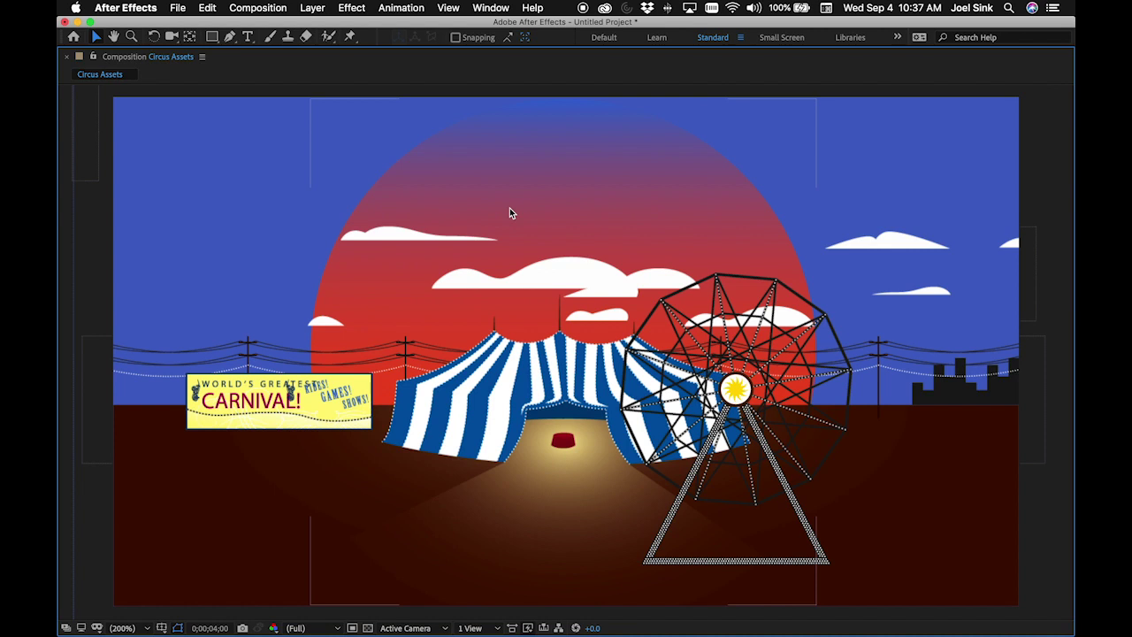